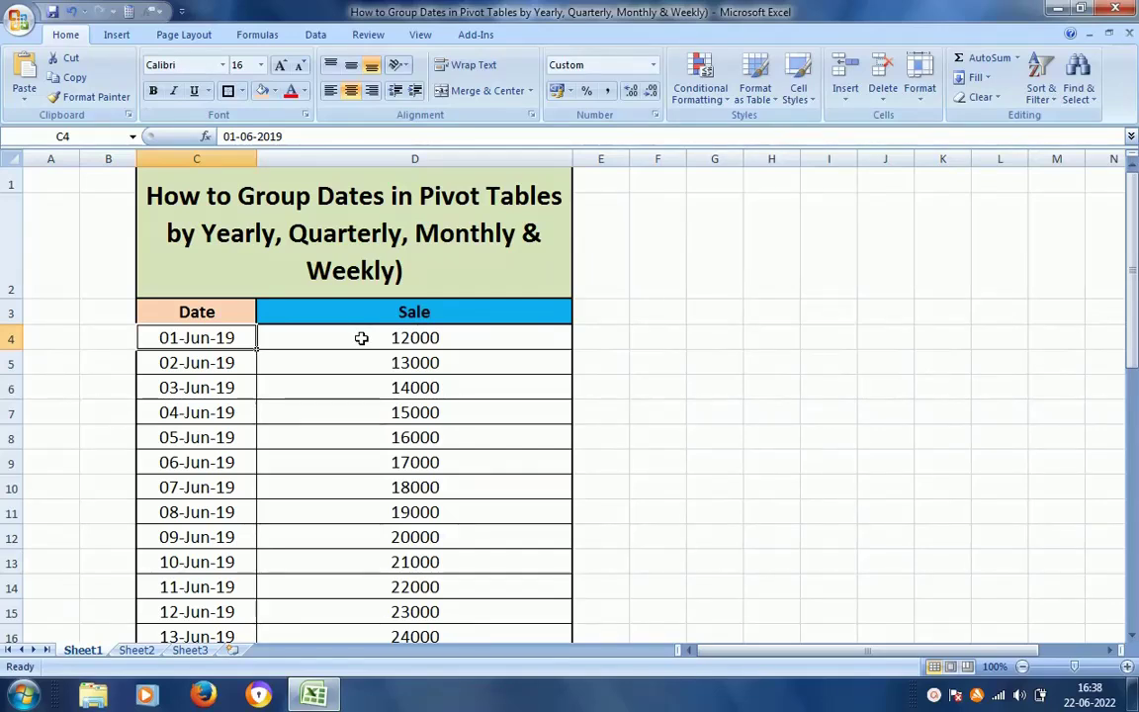
- Examine the dates and sales figures from the first row to the end of the table on Sheet1
{"action": "left_click", "coordinate": [193, 387]}
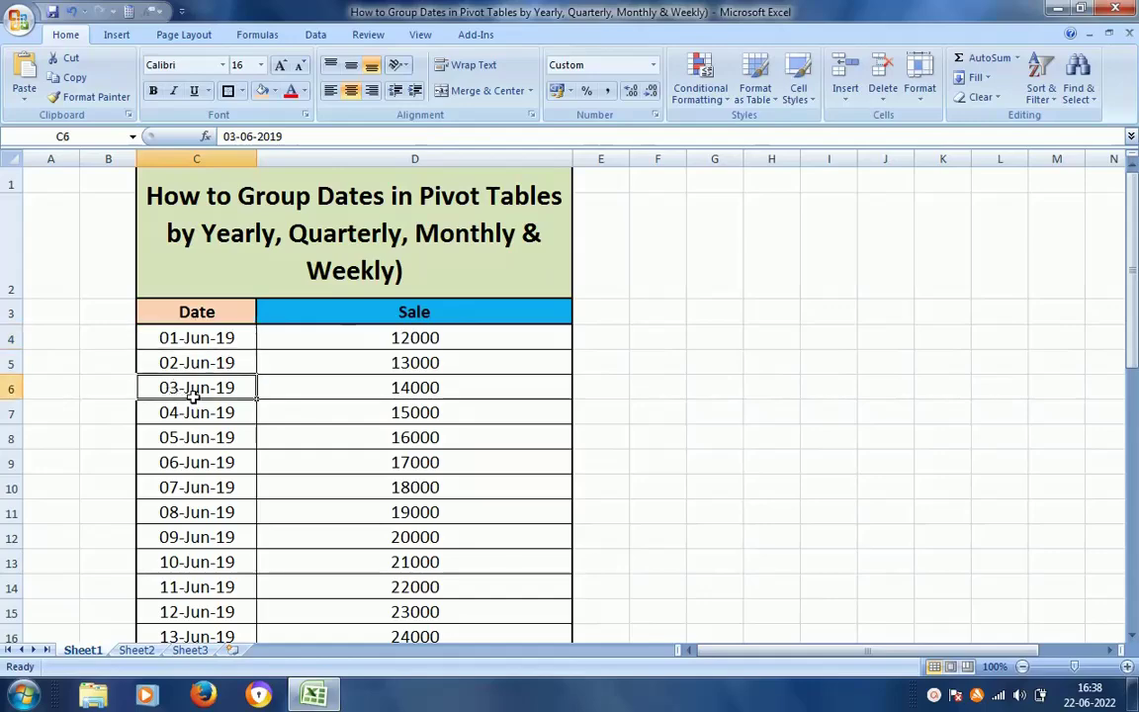
{"action": "left_click", "coordinate": [239, 339]}
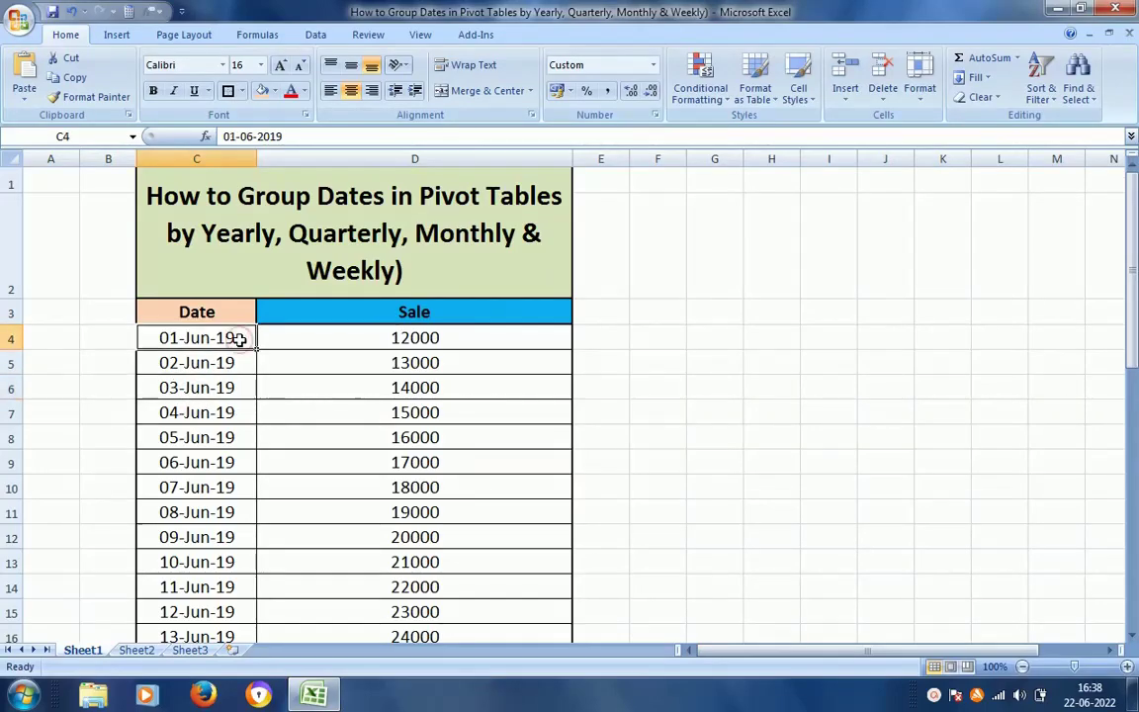
{"action": "key", "text": "Down"}
{"action": "key", "text": "Down"}
{"action": "key", "text": "Down"}
{"action": "key", "text": "Down"}
{"action": "key", "text": "Down"}
{"action": "key", "text": "Down"}
{"action": "key", "text": "Down"}
{"action": "key", "text": "Down"}
{"action": "key", "text": "Down"}
{"action": "key", "text": "Down"}
{"action": "key", "text": "Down"}
{"action": "key", "text": "Down"}
{"action": "key", "text": "Down"}
{"action": "key", "text": "Down"}
{"action": "key", "text": "Down"}
{"action": "key", "text": "Down"}
{"action": "key", "text": "Down"}
{"action": "key", "text": "Down"}
{"action": "key", "text": "Down"}
{"action": "key", "text": "Down"}
{"action": "key", "text": "Down"}
{"action": "key", "text": "Down"}
{"action": "key", "text": "Down"}
{"action": "key", "text": "Down"}
{"action": "key", "text": "Down"}
{"action": "key", "text": "Down"}
{"action": "key", "text": "Down"}
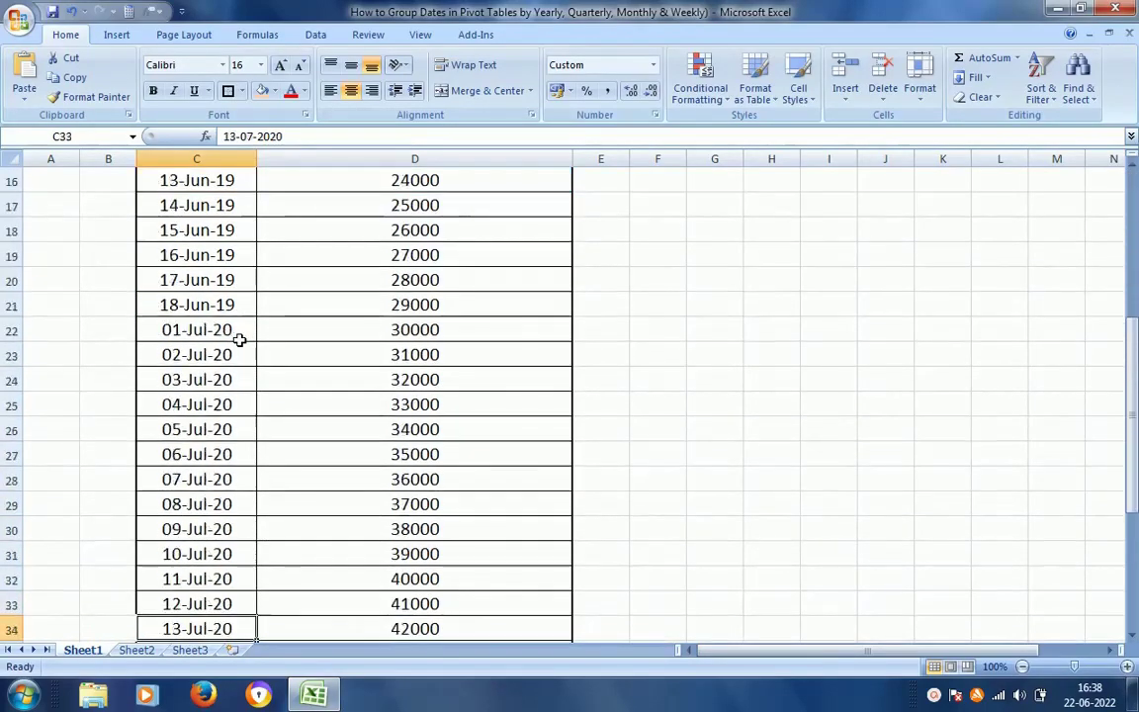
{"action": "key", "text": "Up"}
{"action": "key", "text": "Up"}
{"action": "key", "text": "Up"}
{"action": "key", "text": "Up"}
{"action": "key", "text": "Up"}
{"action": "key", "text": "Up"}
{"action": "key", "text": "Up"}
{"action": "key", "text": "Up"}
{"action": "key", "text": "Up"}
{"action": "key", "text": "Up"}
{"action": "key", "text": "Up"}
{"action": "key", "text": "Up"}
{"action": "key", "text": "Up"}
{"action": "key", "text": "Up"}
{"action": "key", "text": "Up"}
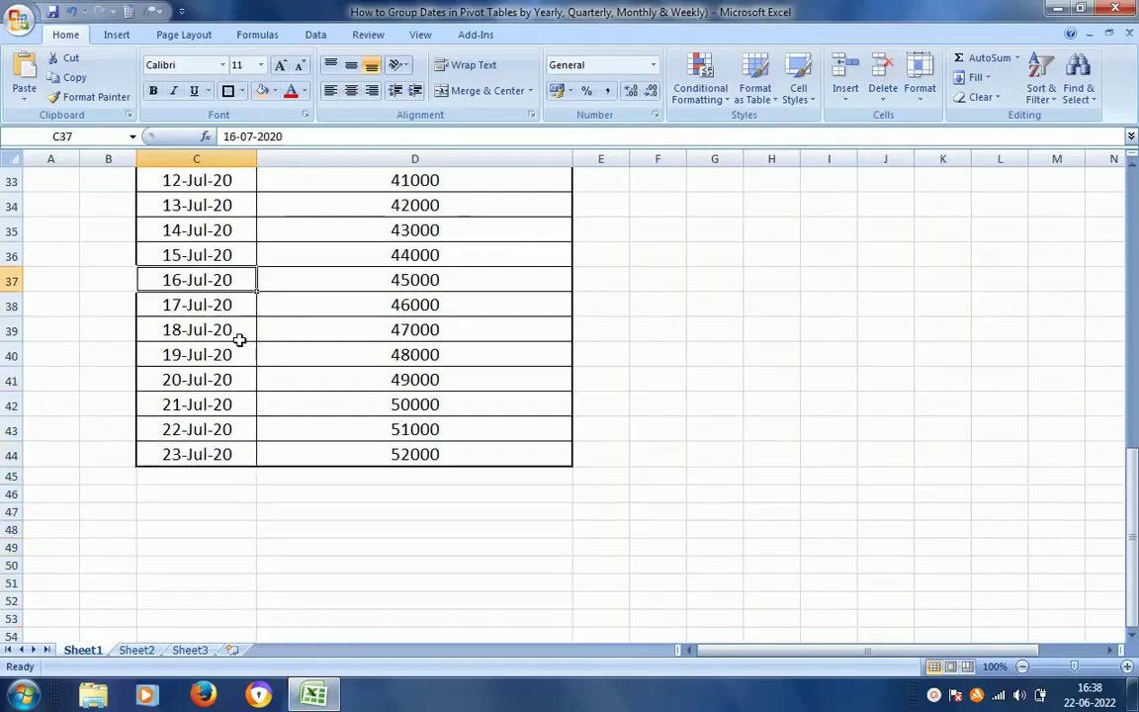
{"action": "key", "text": "ctrl+Up"}
{"action": "key", "text": "Down"}
{"action": "key", "text": "Down"}
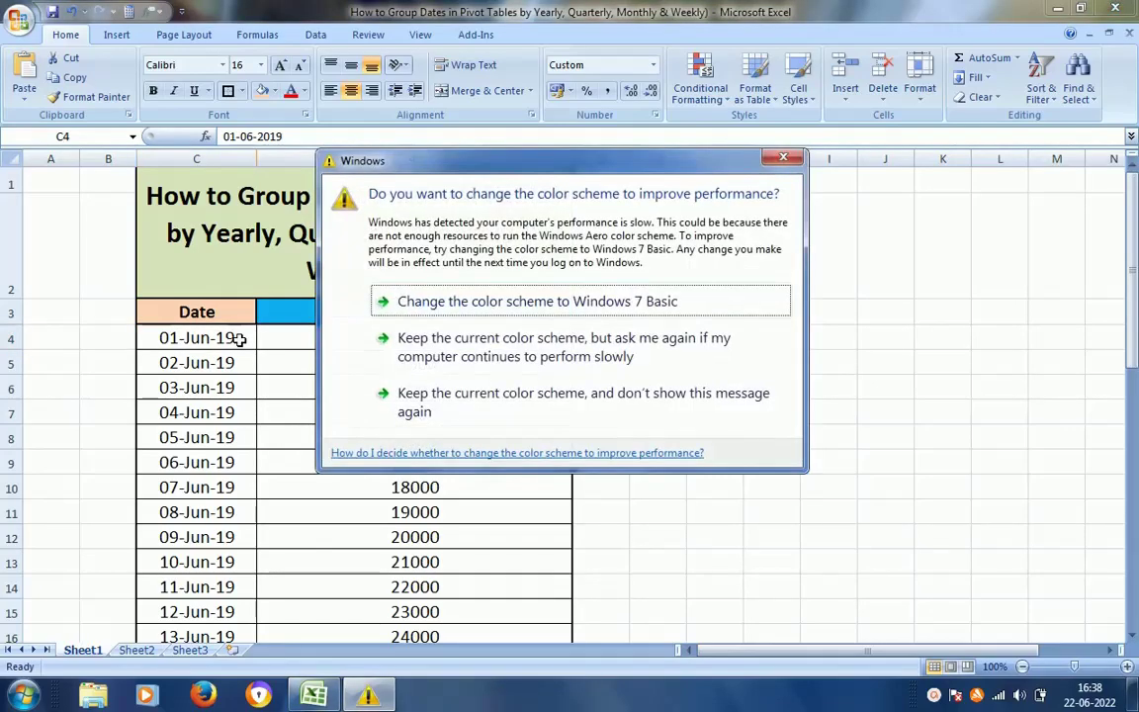
- Keep the current Windows color scheme, with the option to be asked again if the computer continues to perform slowly
{"action": "left_click", "coordinate": [542, 352]}
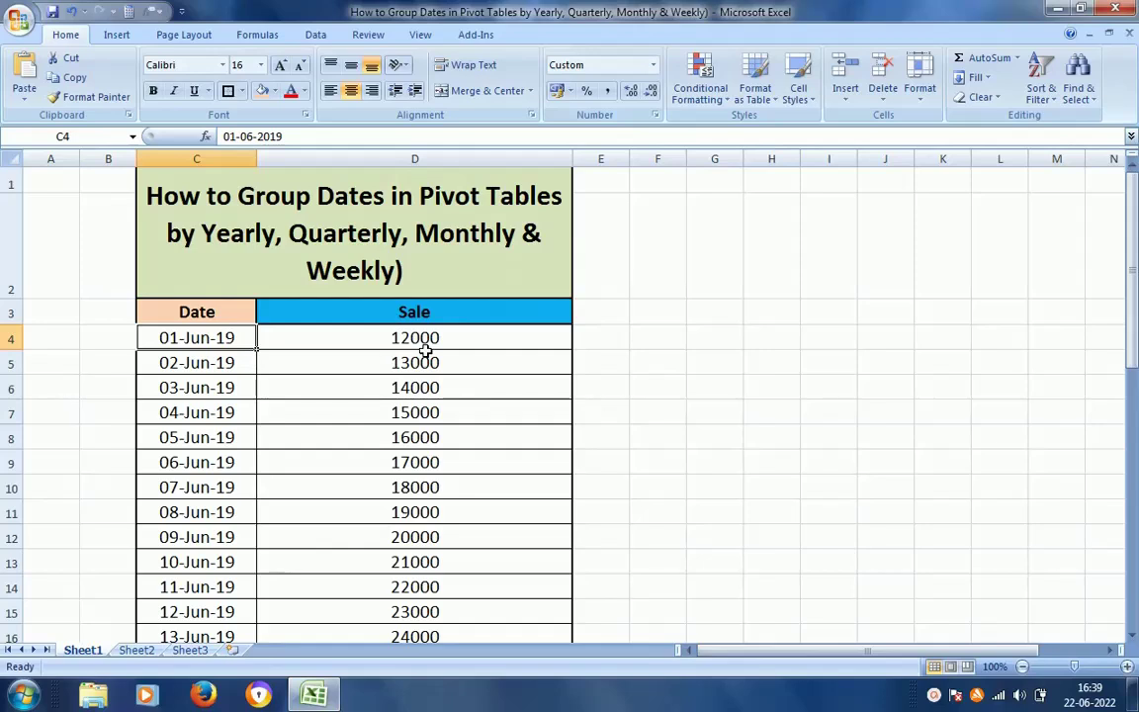
- Create a PivotTable from the Date and Sale data in C3:D44, placed on a new worksheet
{"action": "left_click", "coordinate": [204, 314]}
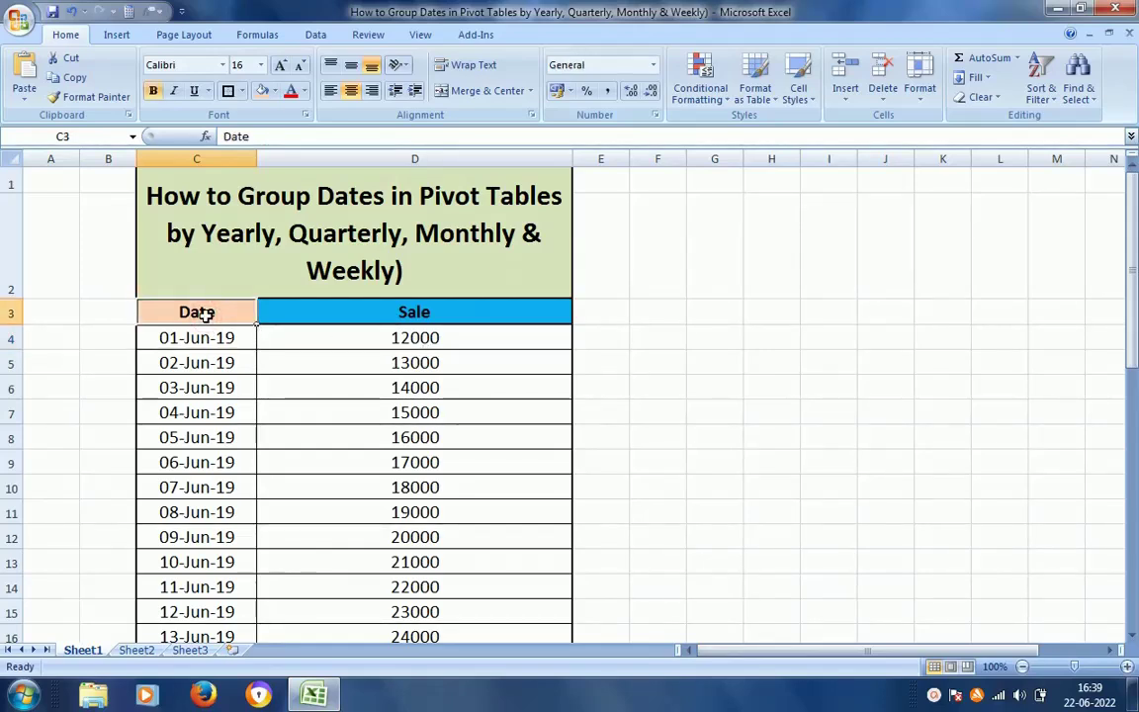
{"action": "key", "text": "shift+Right"}
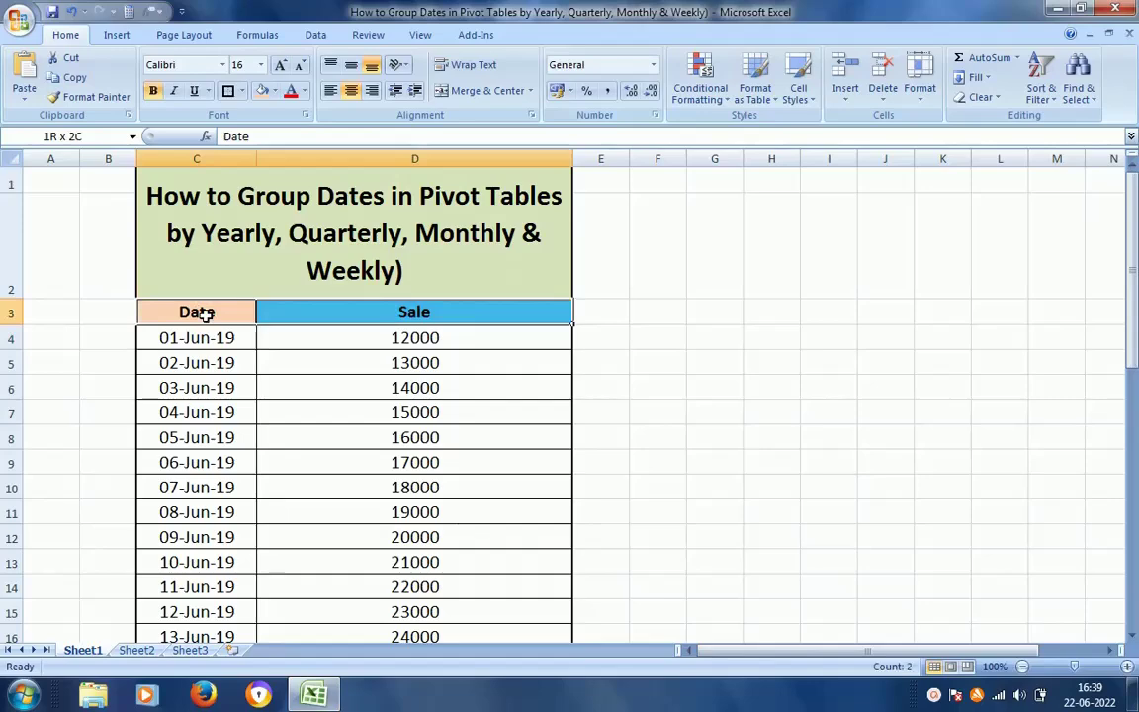
{"action": "key", "text": "ctrl+shift+Down"}
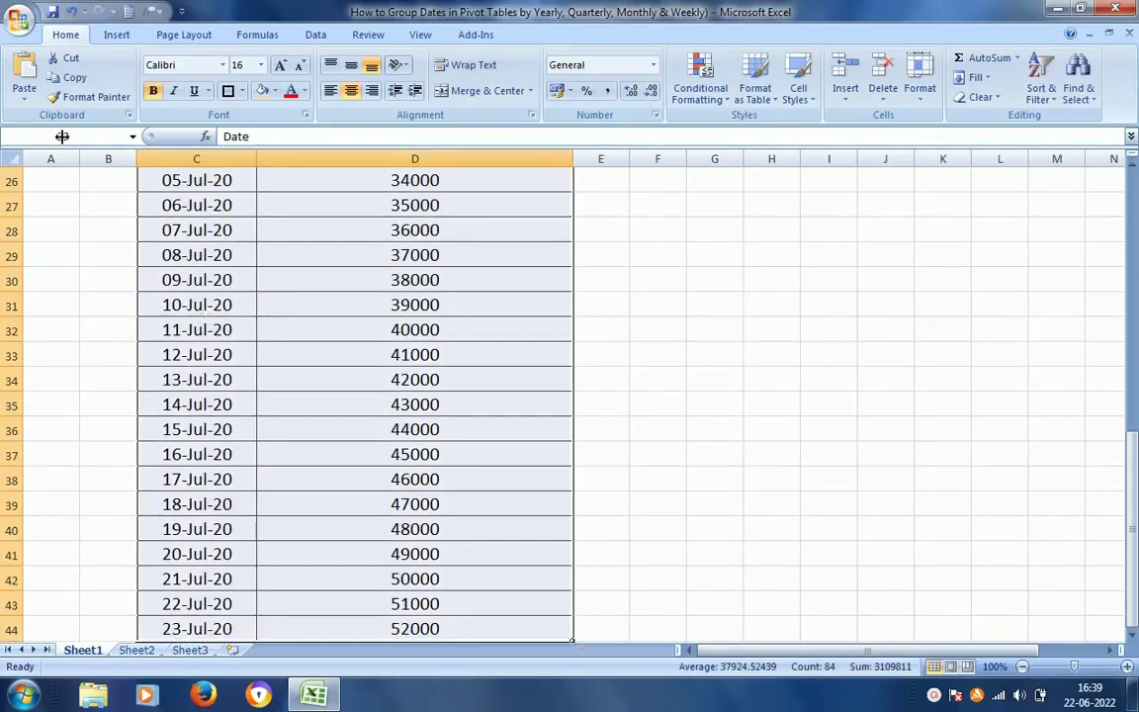
{"action": "left_click", "coordinate": [117, 36]}
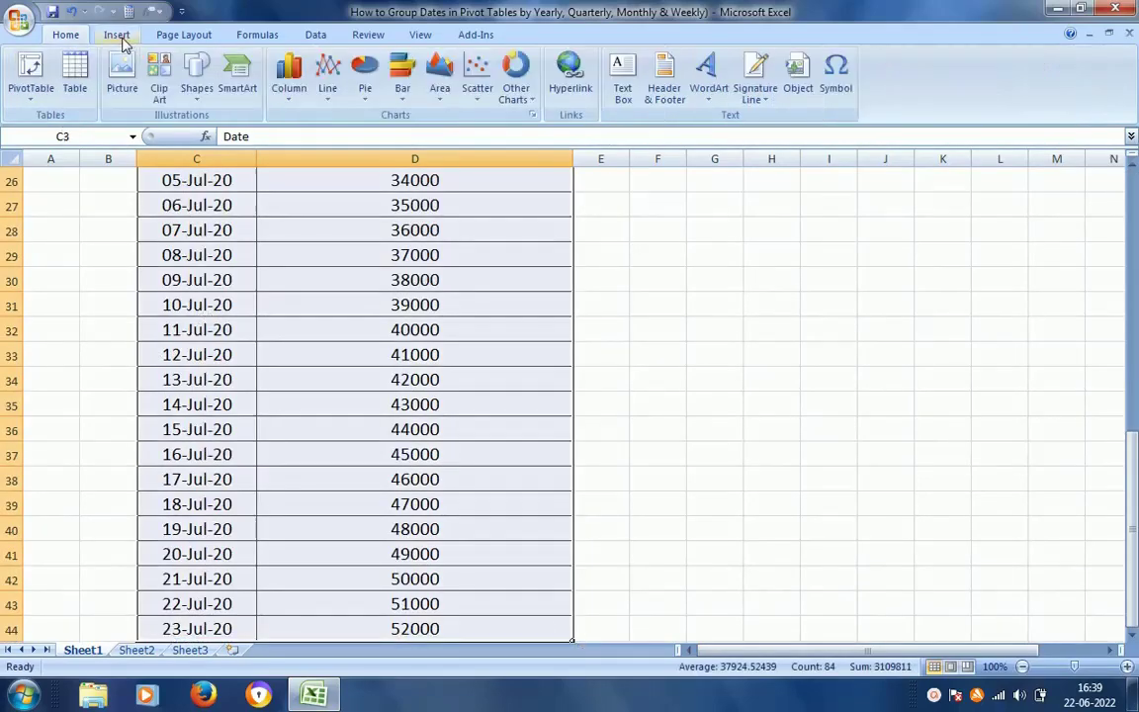
{"action": "left_click", "coordinate": [33, 103]}
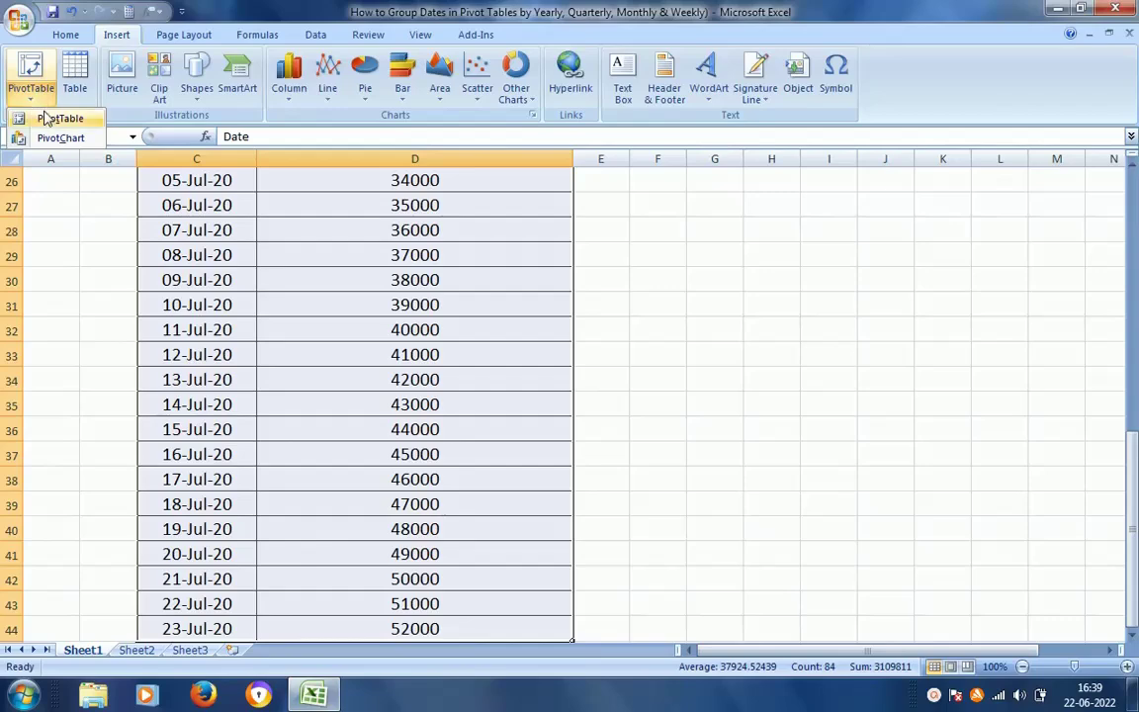
{"action": "left_click", "coordinate": [43, 117]}
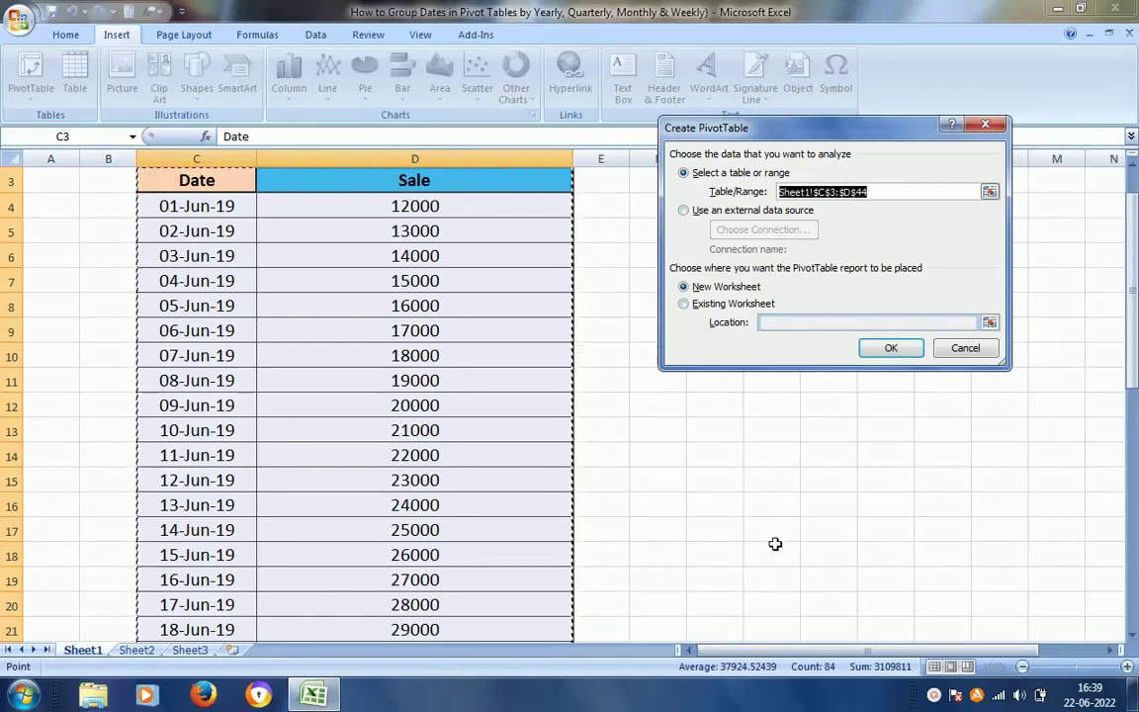
{"action": "left_click", "coordinate": [684, 304]}
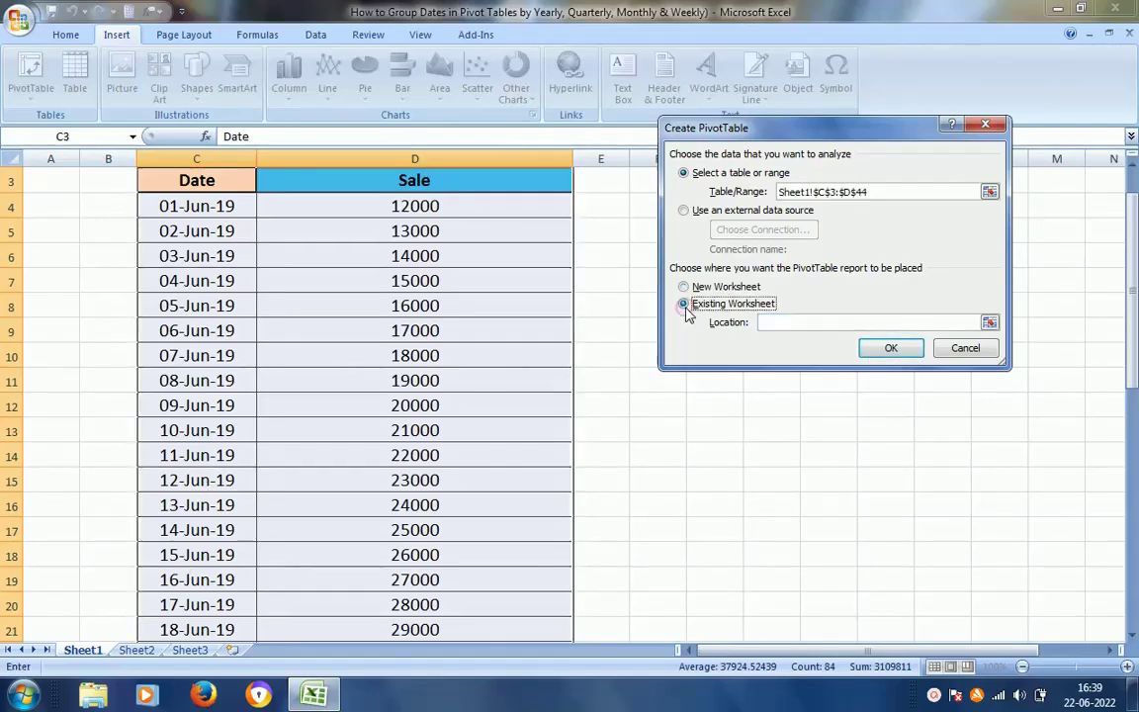
{"action": "left_click", "coordinate": [683, 288]}
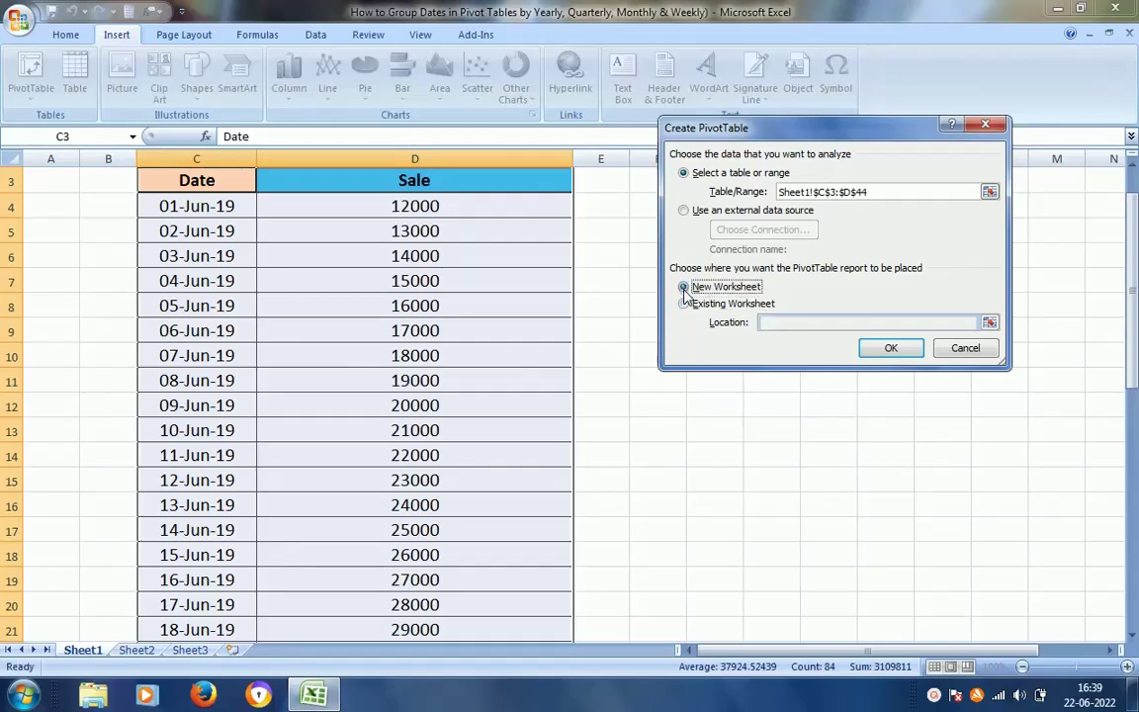
{"action": "left_click", "coordinate": [911, 359]}
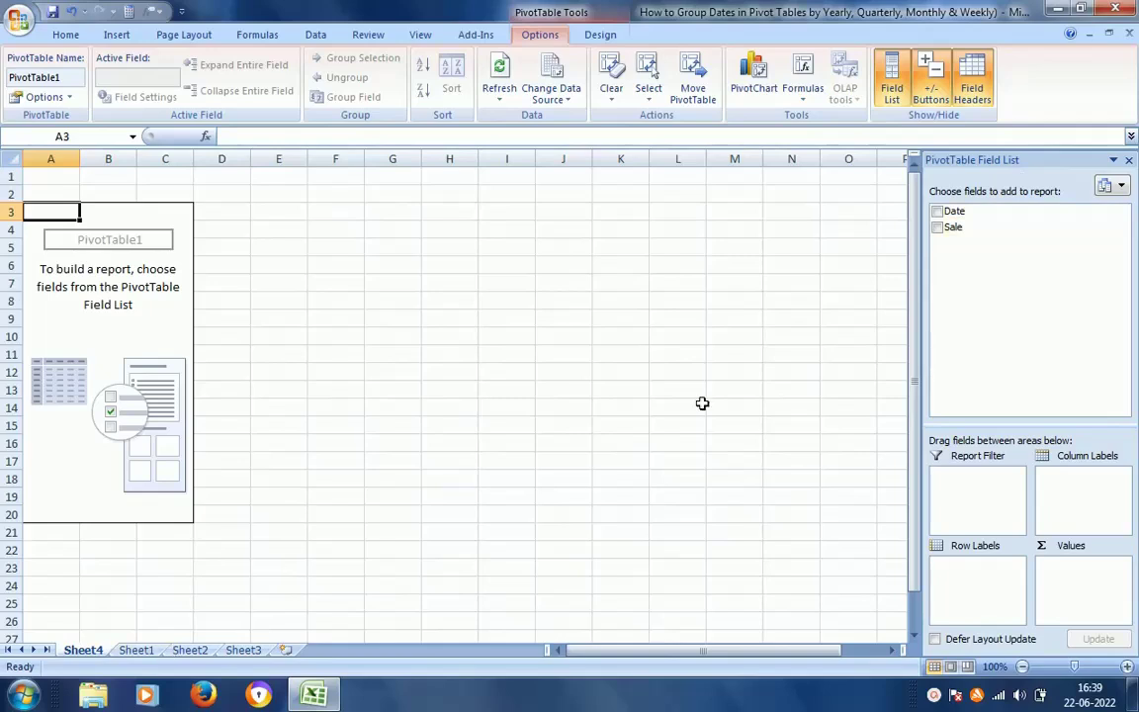
- Build the PivotTable with Date as row labels and Sale as values, hide the field list, and widen column A slightly
{"action": "left_click", "coordinate": [936, 212]}
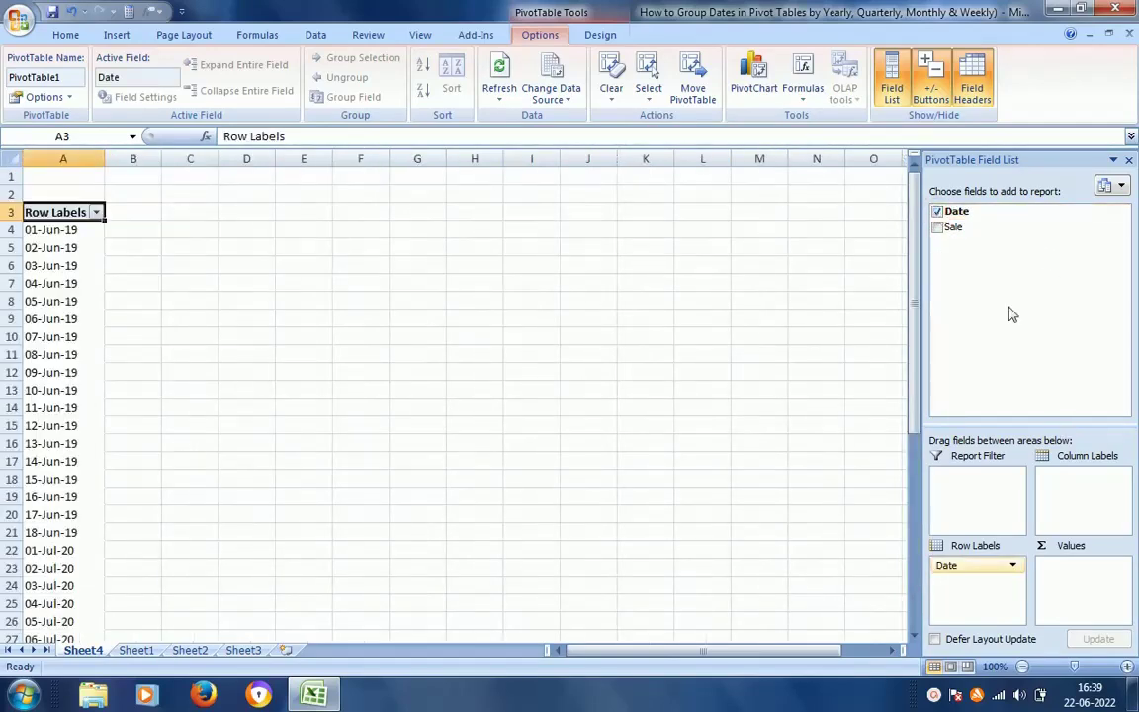
{"action": "left_click_drag", "start_coordinate": [966, 237], "coordinate": [1063, 570]}
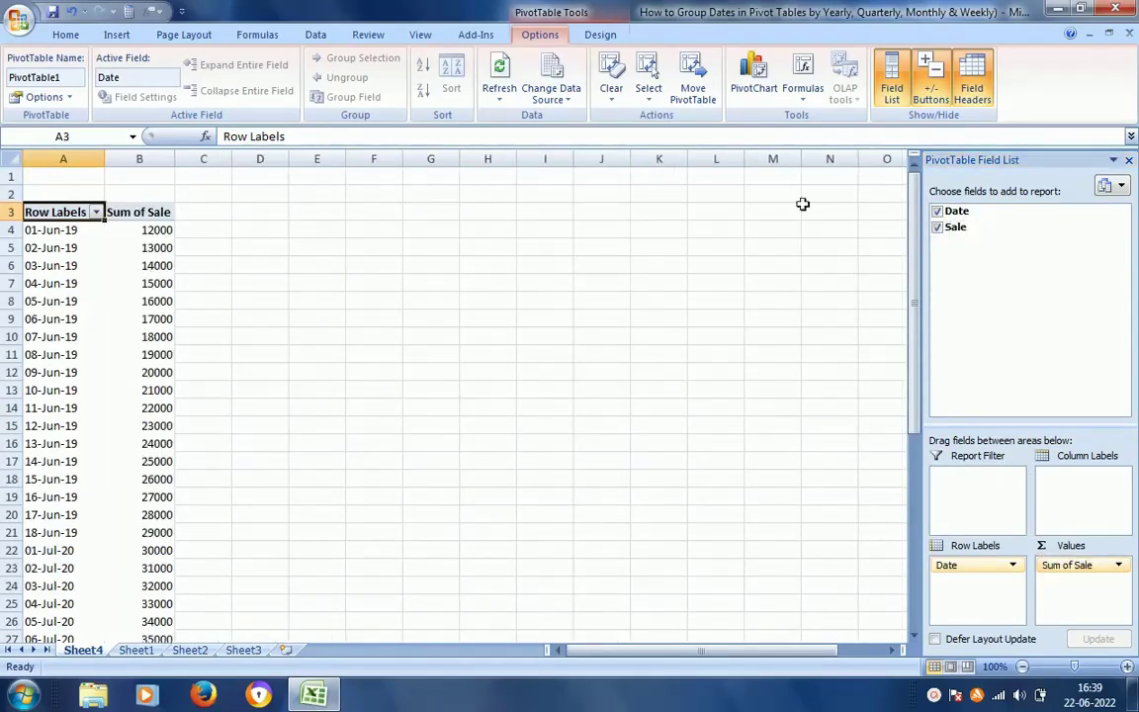
{"action": "left_click", "coordinate": [1128, 159]}
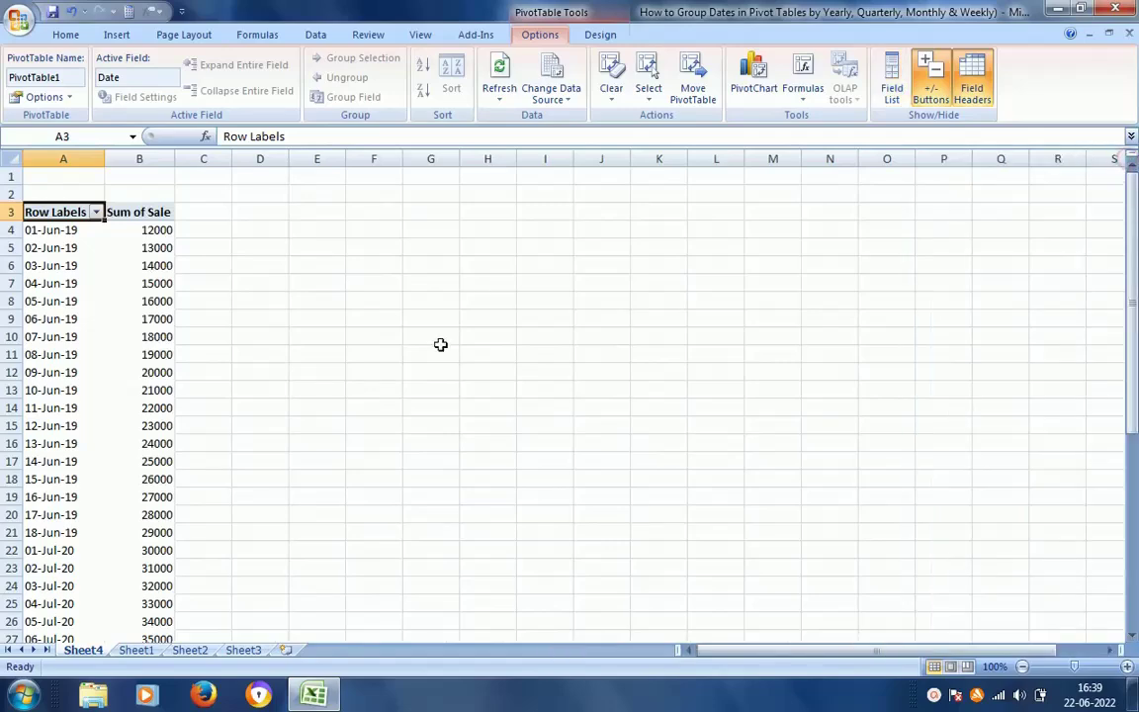
{"action": "left_click_drag", "start_coordinate": [106, 159], "coordinate": [118, 158]}
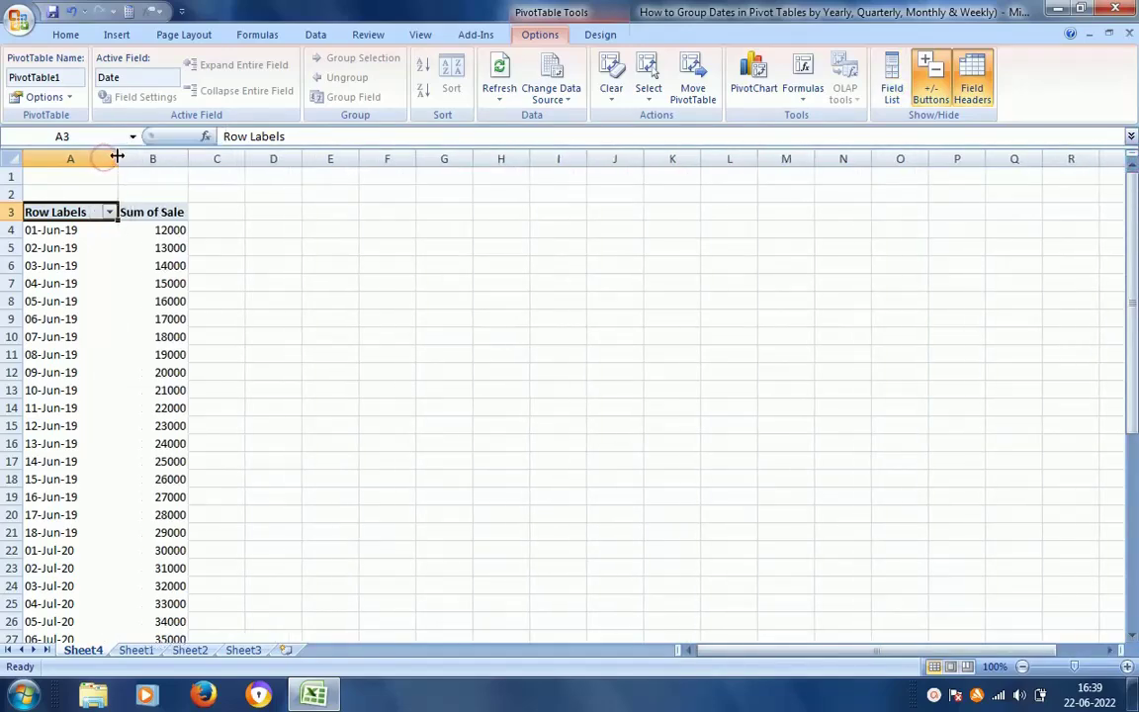
- Compare the source data on Sheet1 with the daily dates and sales in the PivotTable on Sheet4
{"action": "left_click", "coordinate": [128, 648]}
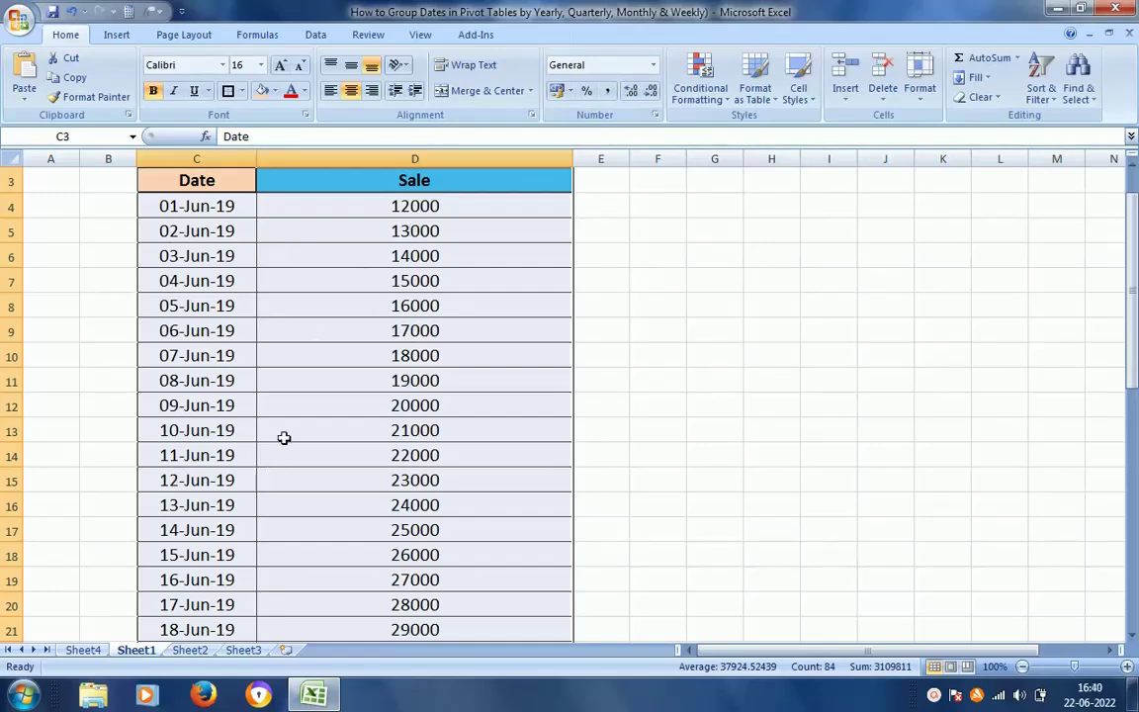
{"action": "left_click", "coordinate": [83, 649]}
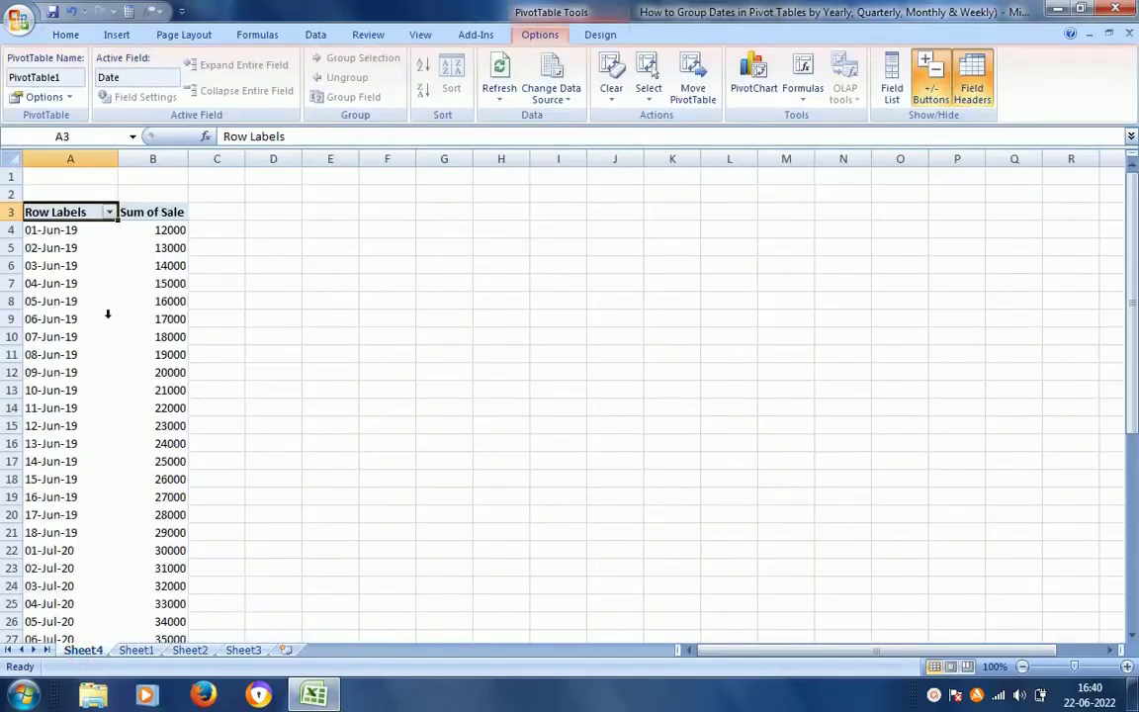
{"action": "left_click", "coordinate": [139, 236]}
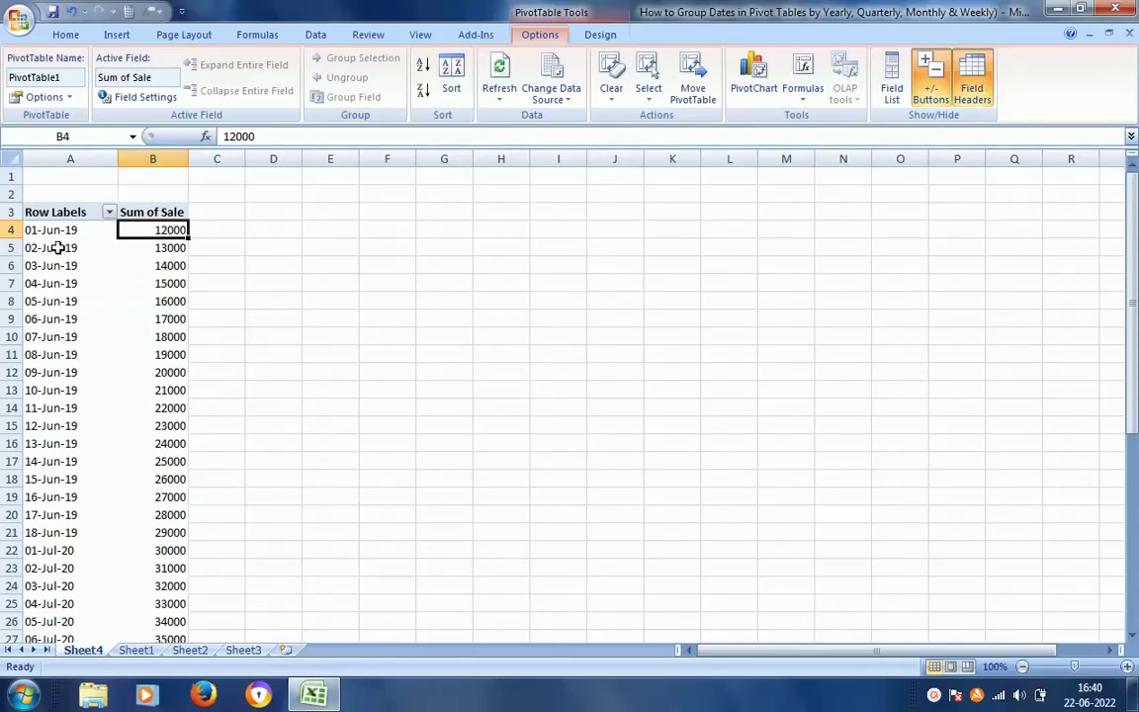
{"action": "left_click", "coordinate": [57, 247]}
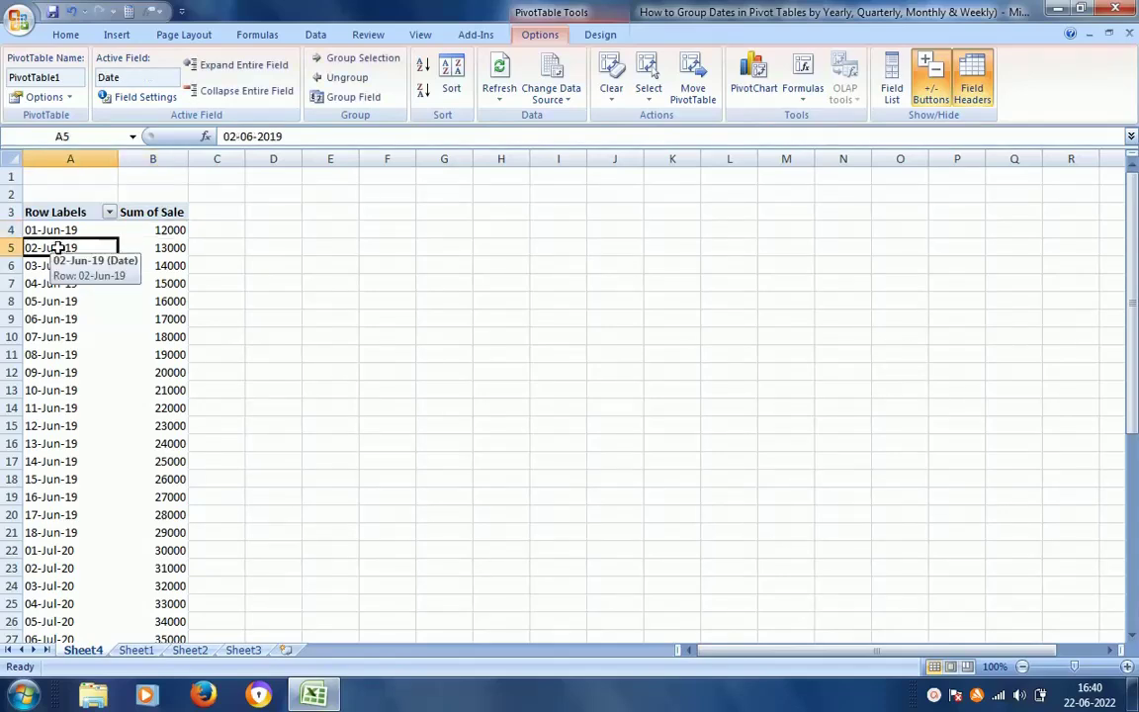
- Group the PivotTable's dates by Years only, with Months deselected
{"action": "right_click", "coordinate": [50, 389]}
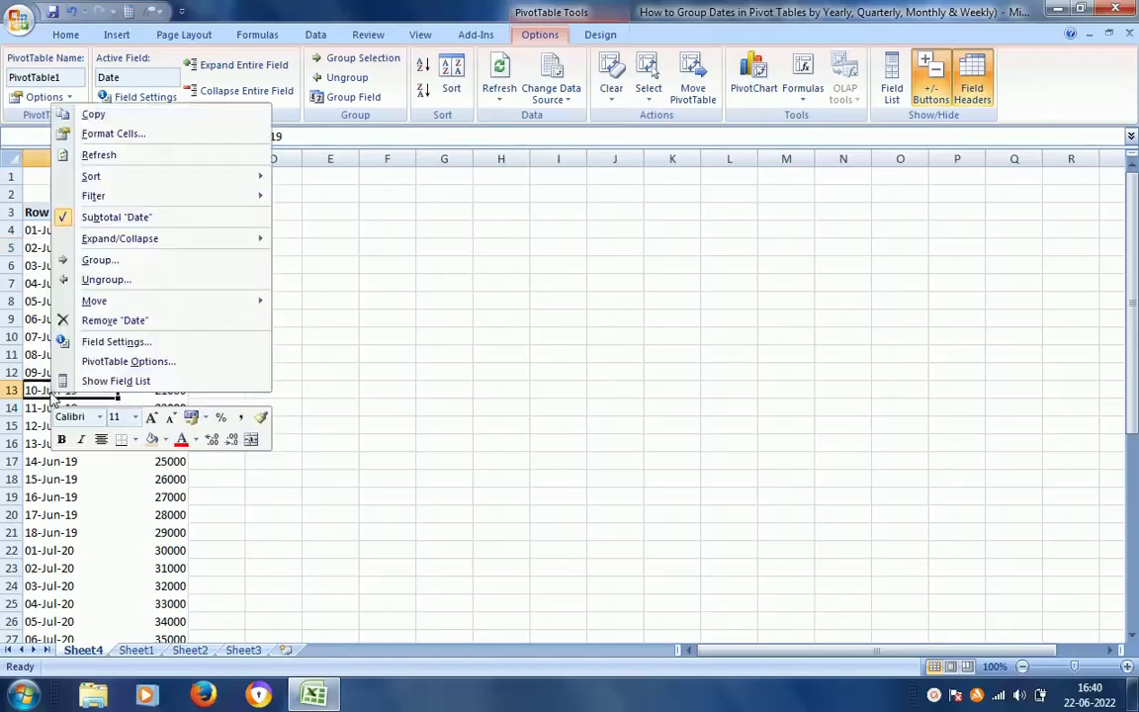
{"action": "left_click", "coordinate": [139, 263]}
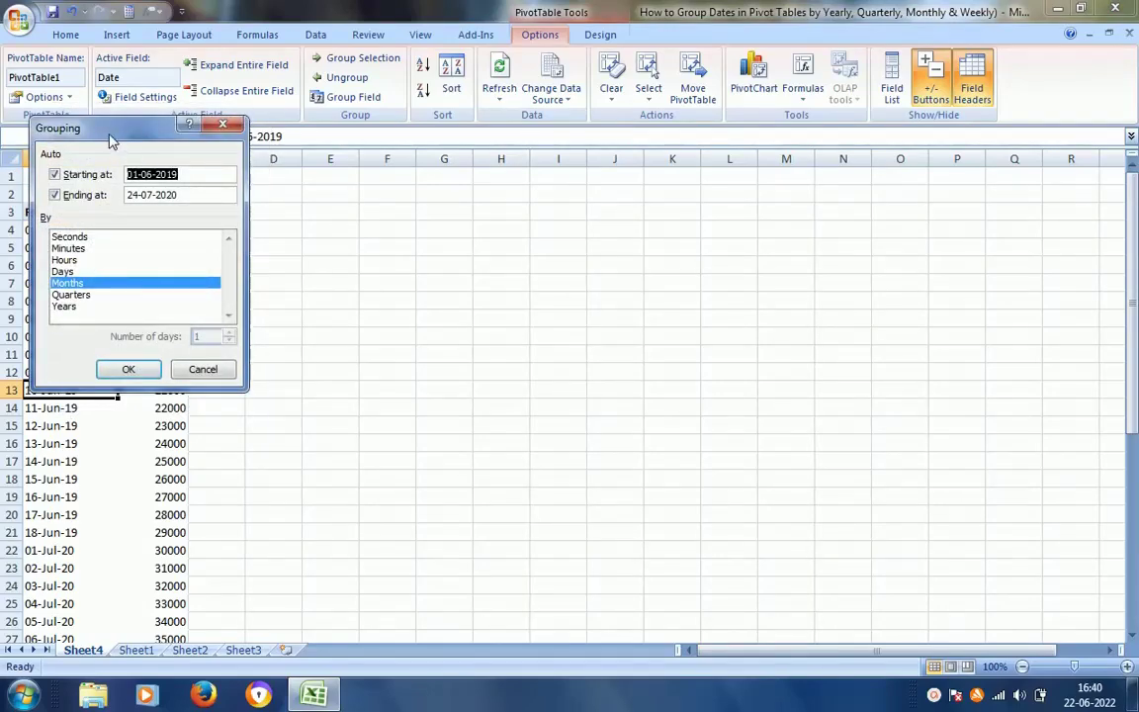
{"action": "left_click_drag", "start_coordinate": [111, 142], "coordinate": [766, 198]}
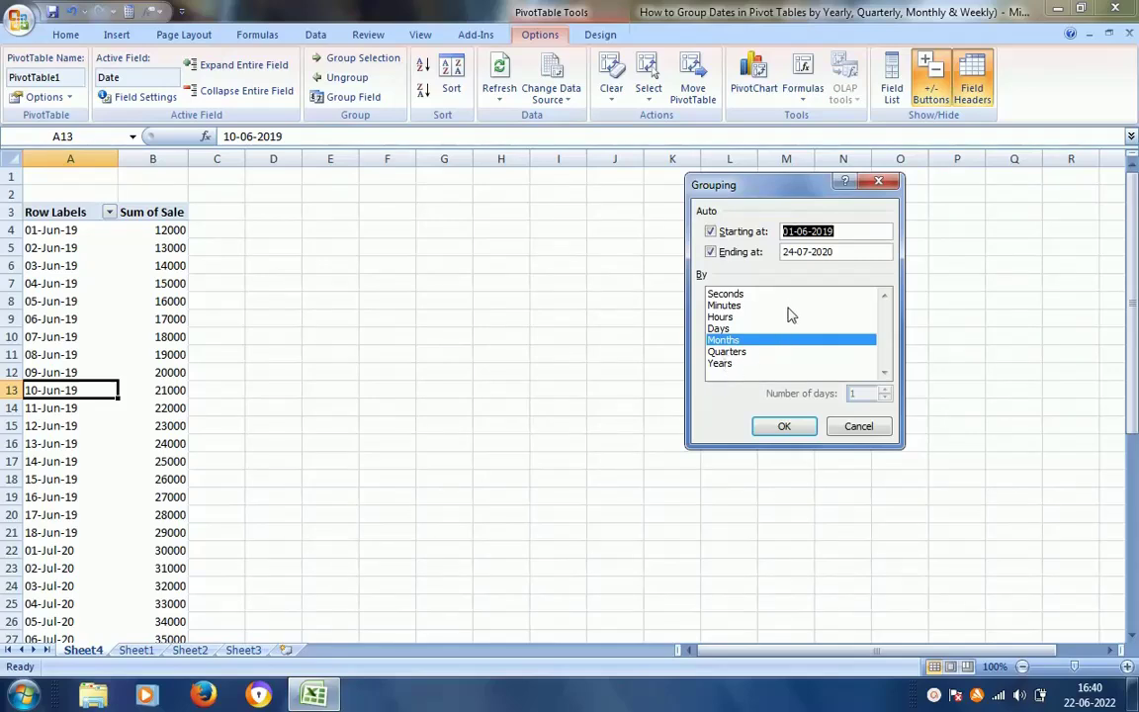
{"action": "left_click", "coordinate": [724, 364]}
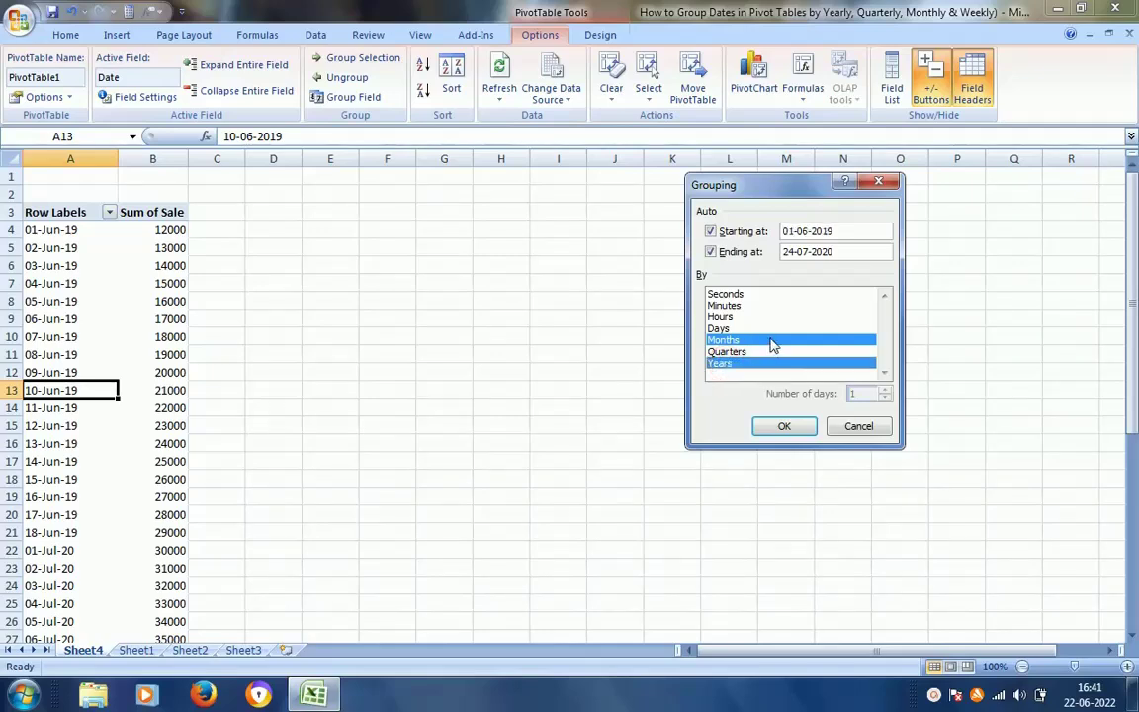
{"action": "left_click", "coordinate": [770, 334]}
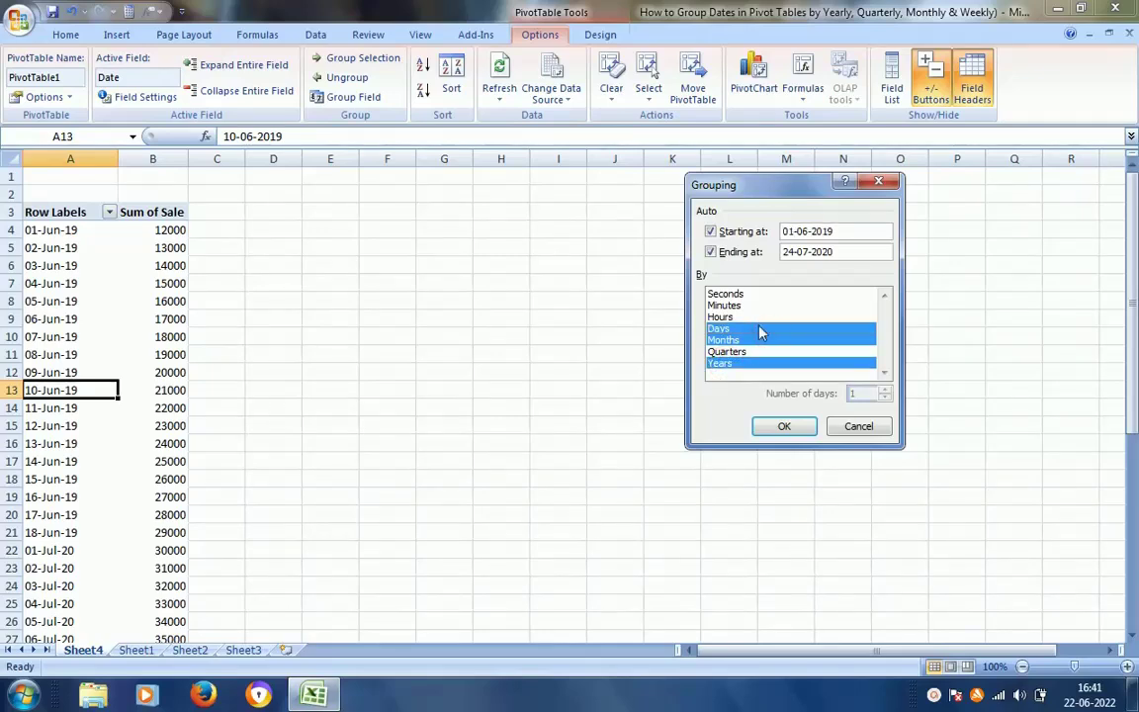
{"action": "left_click", "coordinate": [759, 328]}
{"action": "left_click", "coordinate": [756, 340]}
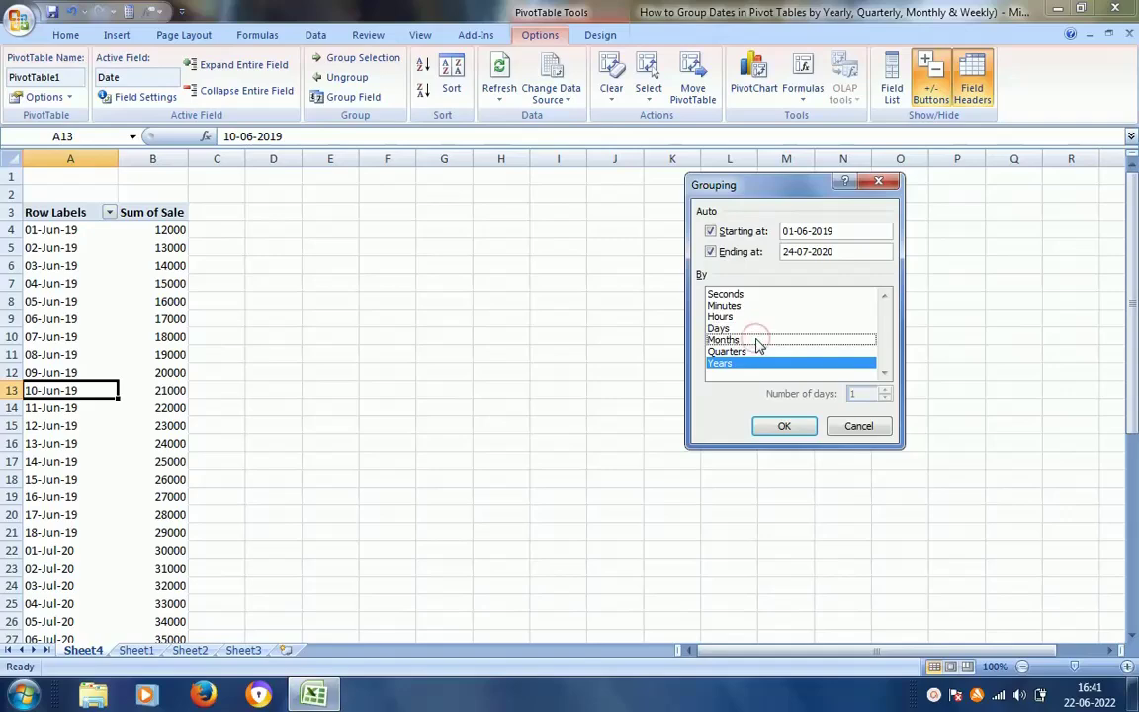
{"action": "left_click", "coordinate": [779, 427]}
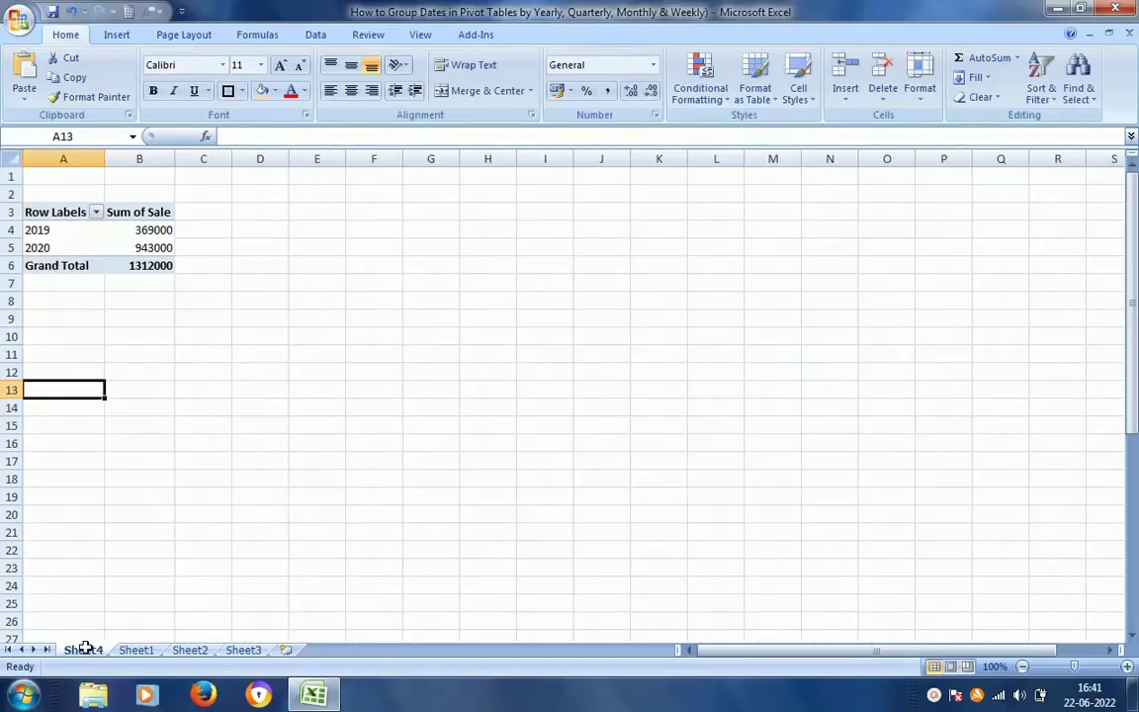
- Check the yearly sales against the source data on Sheet1, and undo the yearly grouping on Sheet4
{"action": "left_click", "coordinate": [130, 649]}
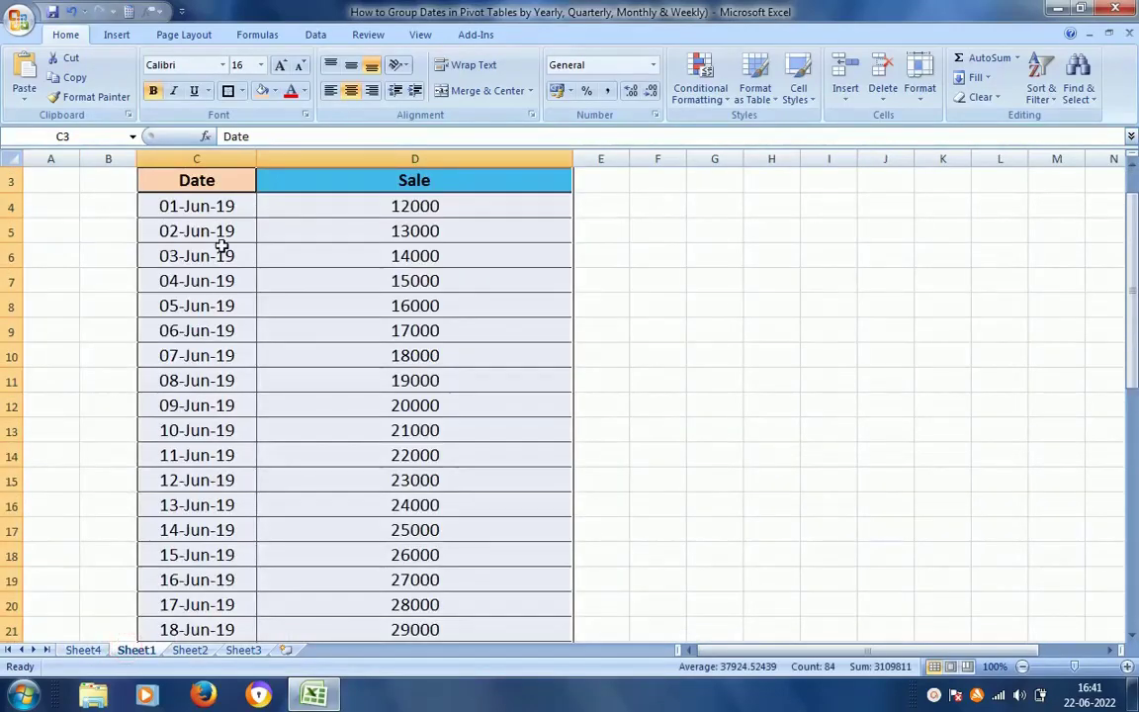
{"action": "left_click", "coordinate": [84, 650]}
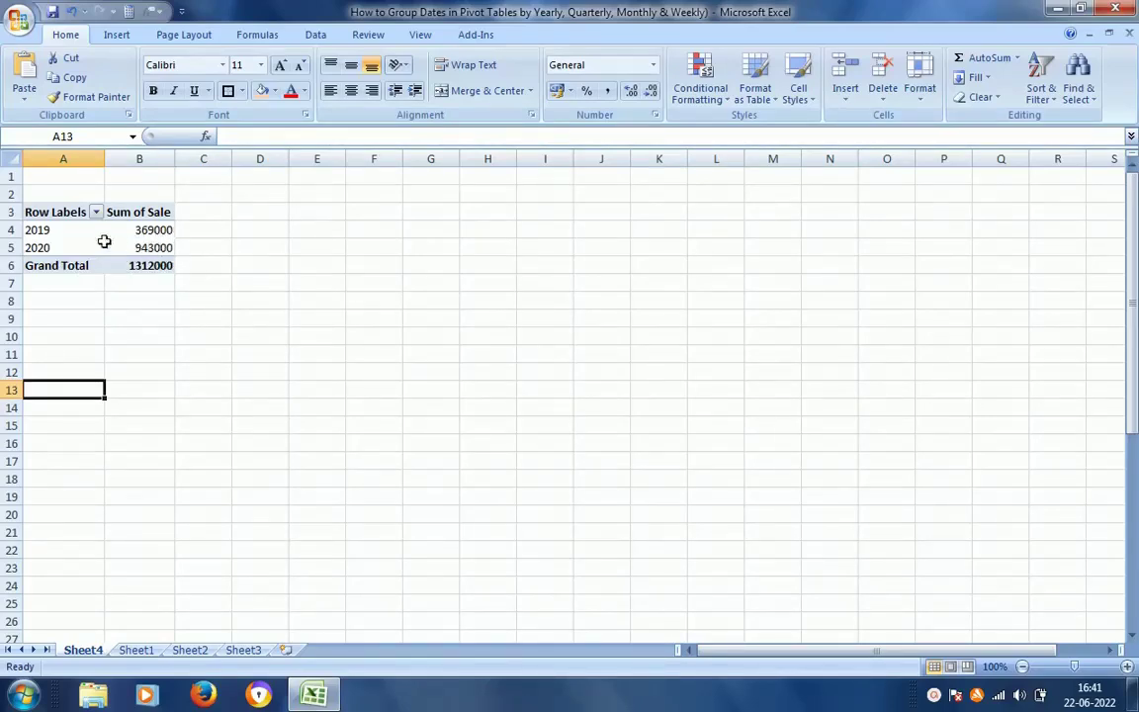
{"action": "left_click", "coordinate": [72, 235]}
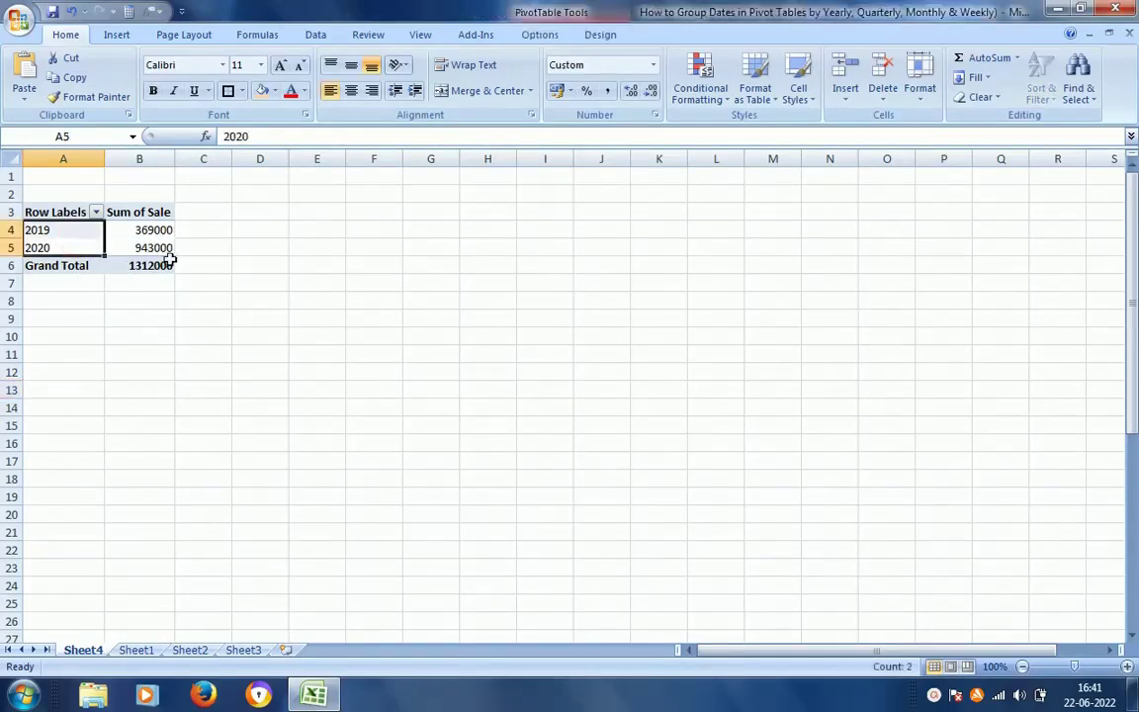
{"action": "key", "text": "ctrl+z"}
- Group the PivotTable's dates by Quarters only, with Months deselected, and undo the quarterly grouping
{"action": "left_click", "coordinate": [49, 336]}
{"action": "right_click", "coordinate": [50, 336]}
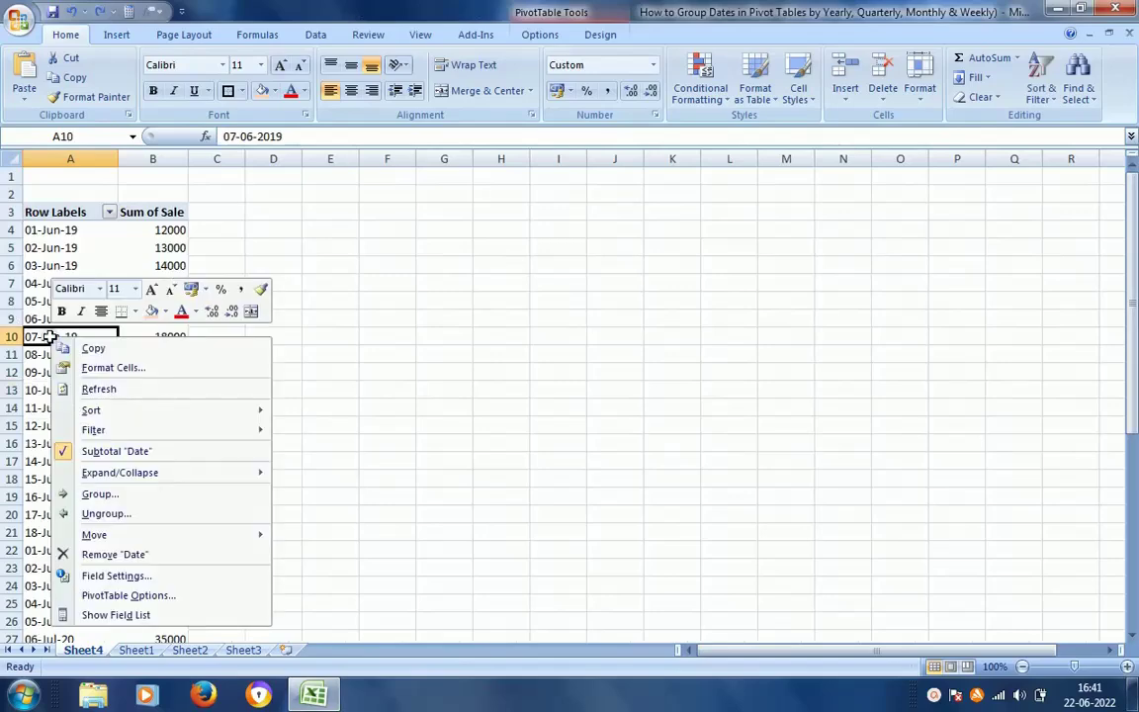
{"action": "left_click", "coordinate": [98, 494]}
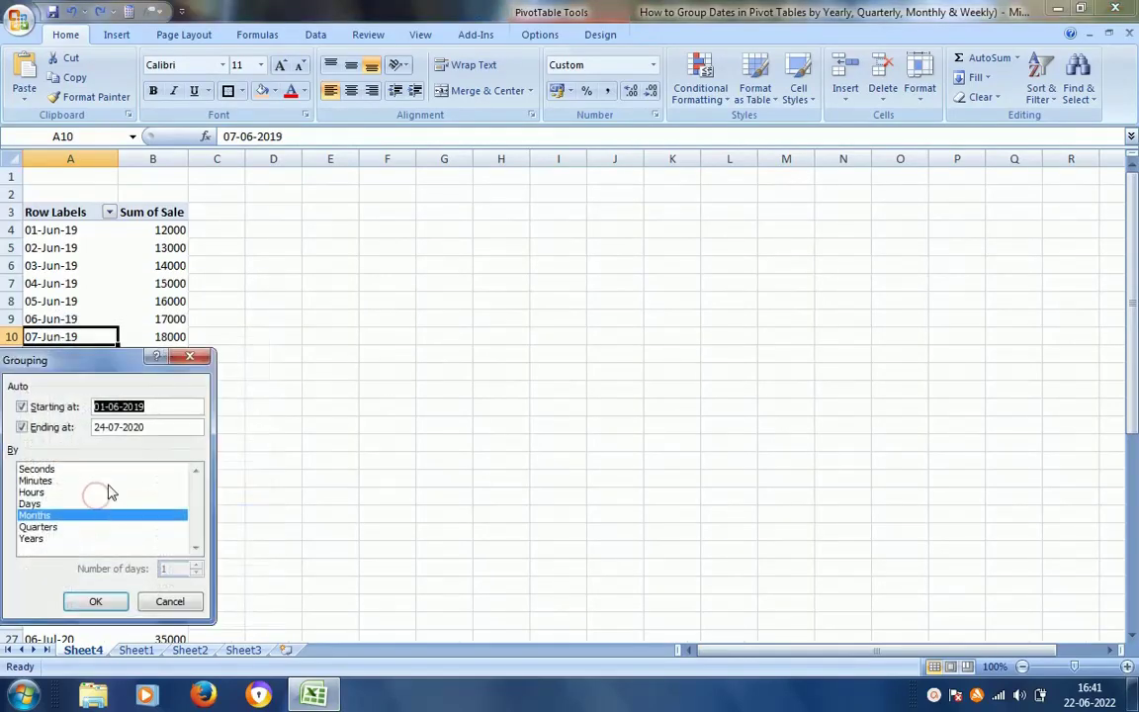
{"action": "left_click_drag", "start_coordinate": [87, 366], "coordinate": [941, 194]}
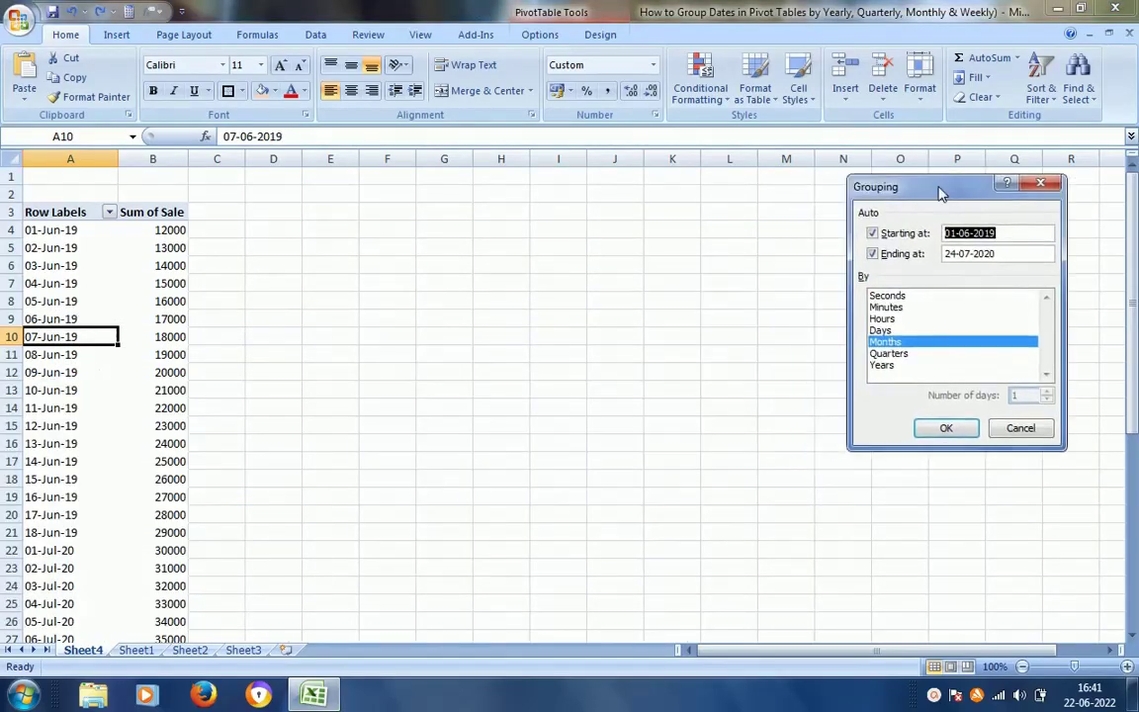
{"action": "left_click", "coordinate": [879, 354]}
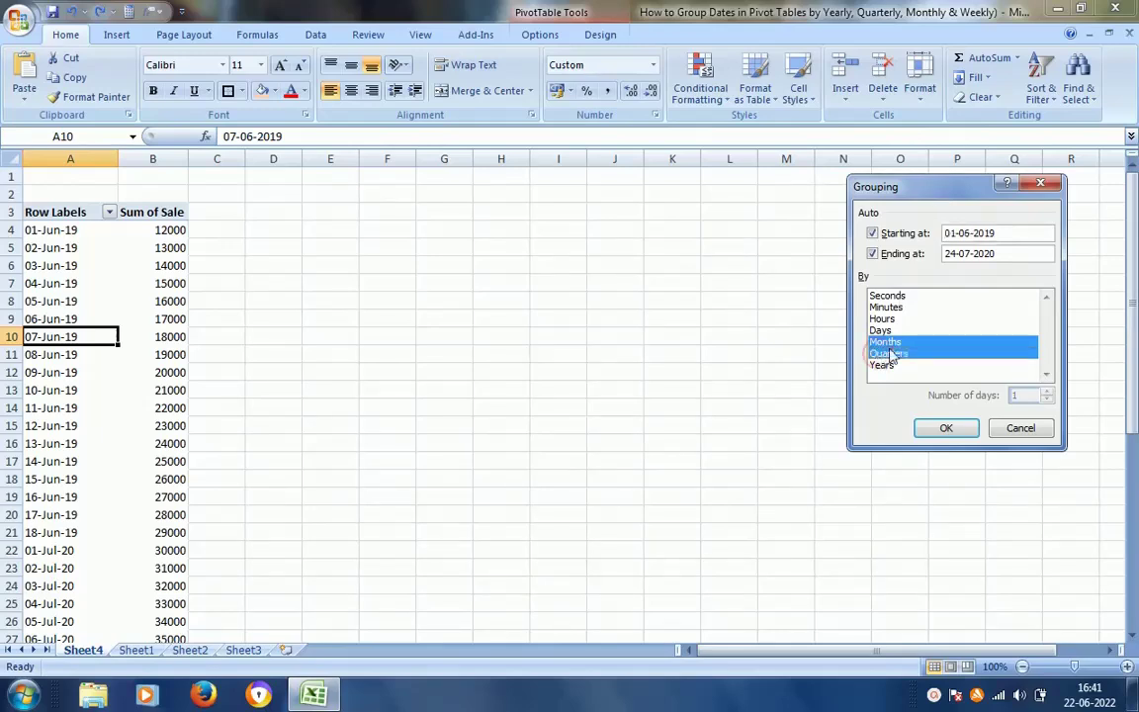
{"action": "left_click", "coordinate": [904, 343]}
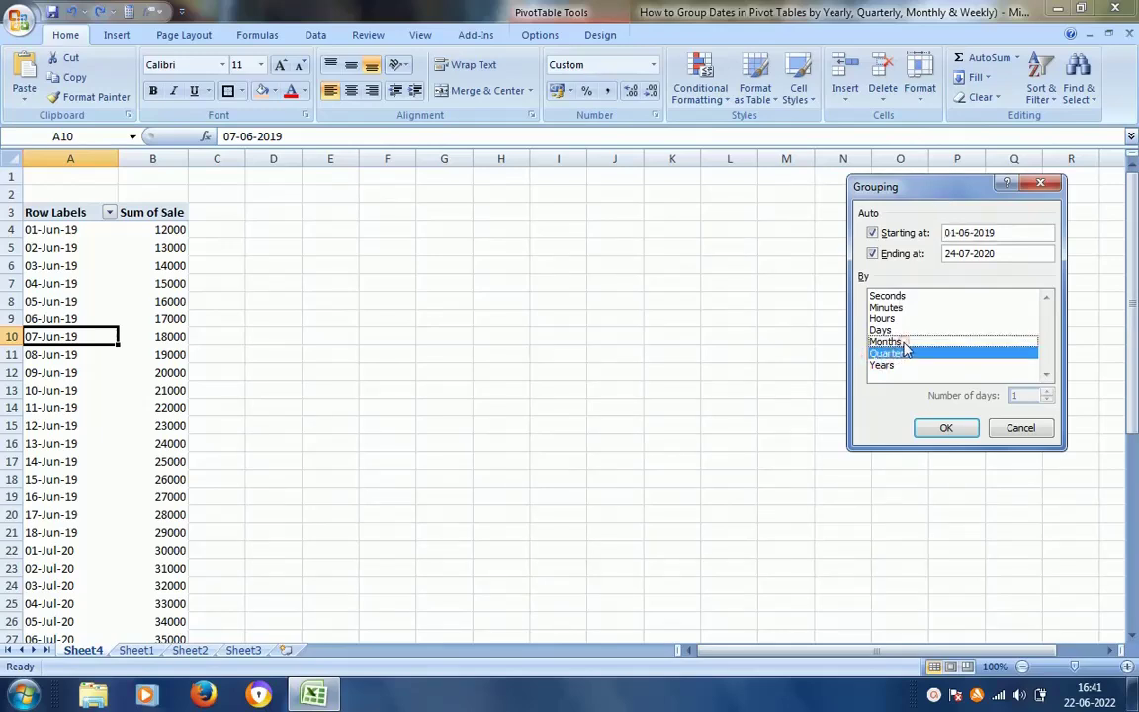
{"action": "left_click", "coordinate": [946, 427]}
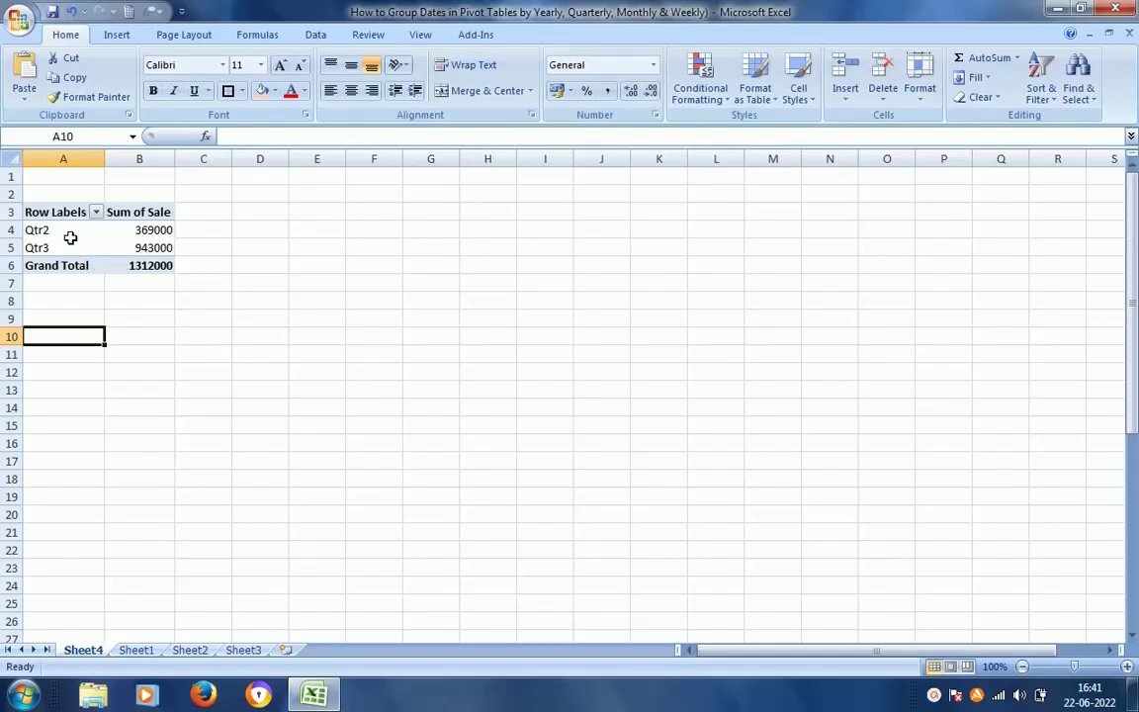
{"action": "key", "text": "ctrl+z"}
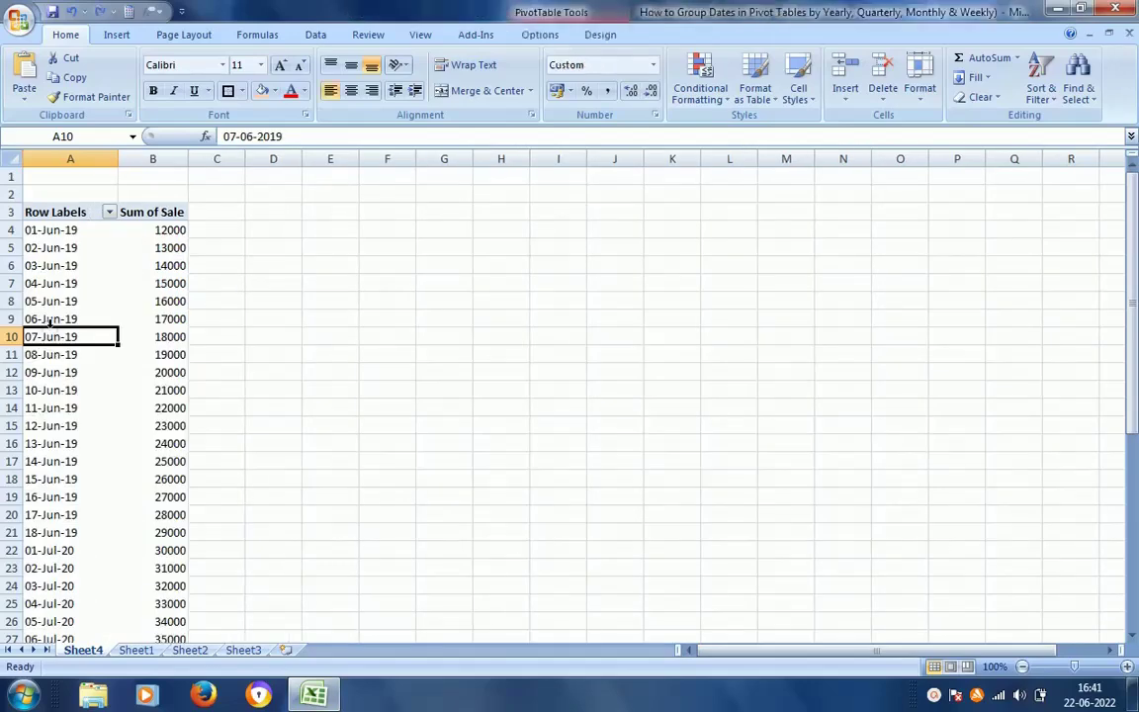
- Group the PivotTable's dates by Months only, leaving Years deselected, and undo the monthly grouping
{"action": "left_click", "coordinate": [53, 320]}
{"action": "right_click", "coordinate": [53, 319]}
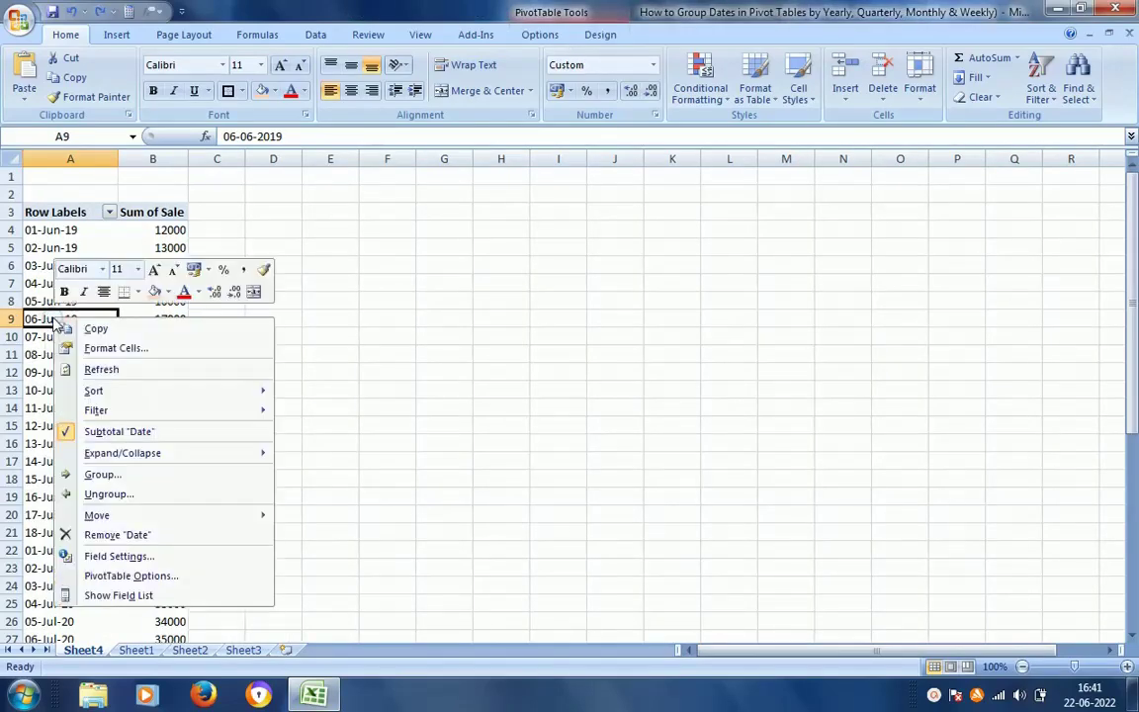
{"action": "left_click", "coordinate": [97, 475]}
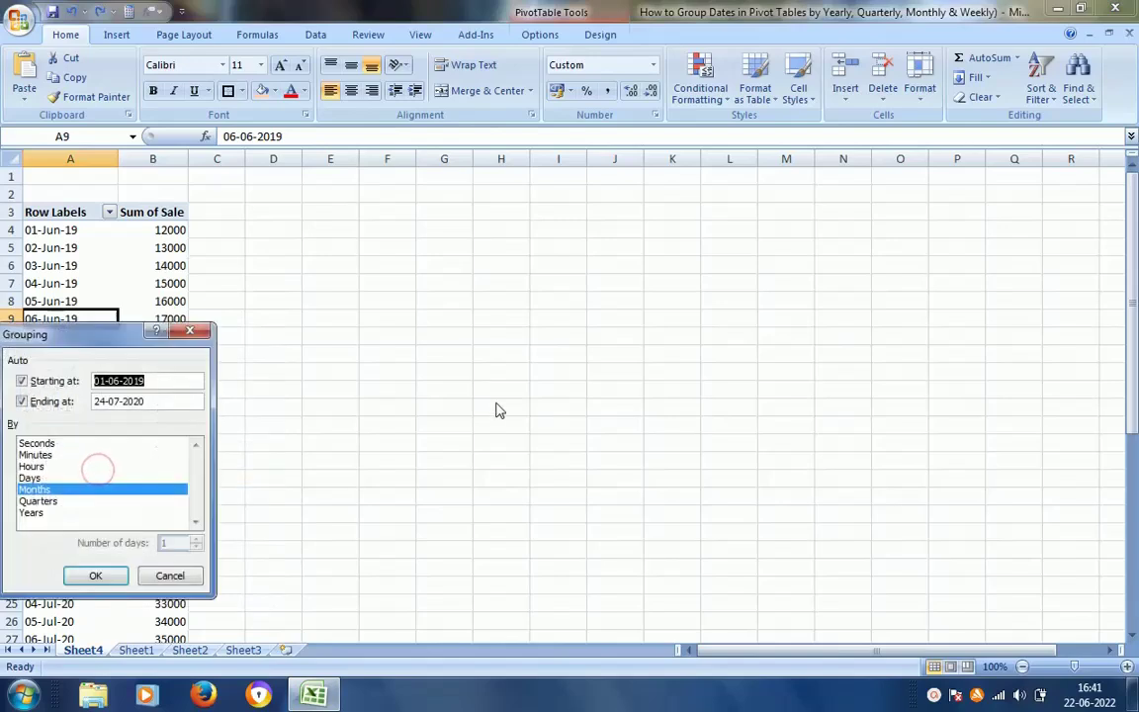
{"action": "left_click_drag", "start_coordinate": [92, 345], "coordinate": [867, 244]}
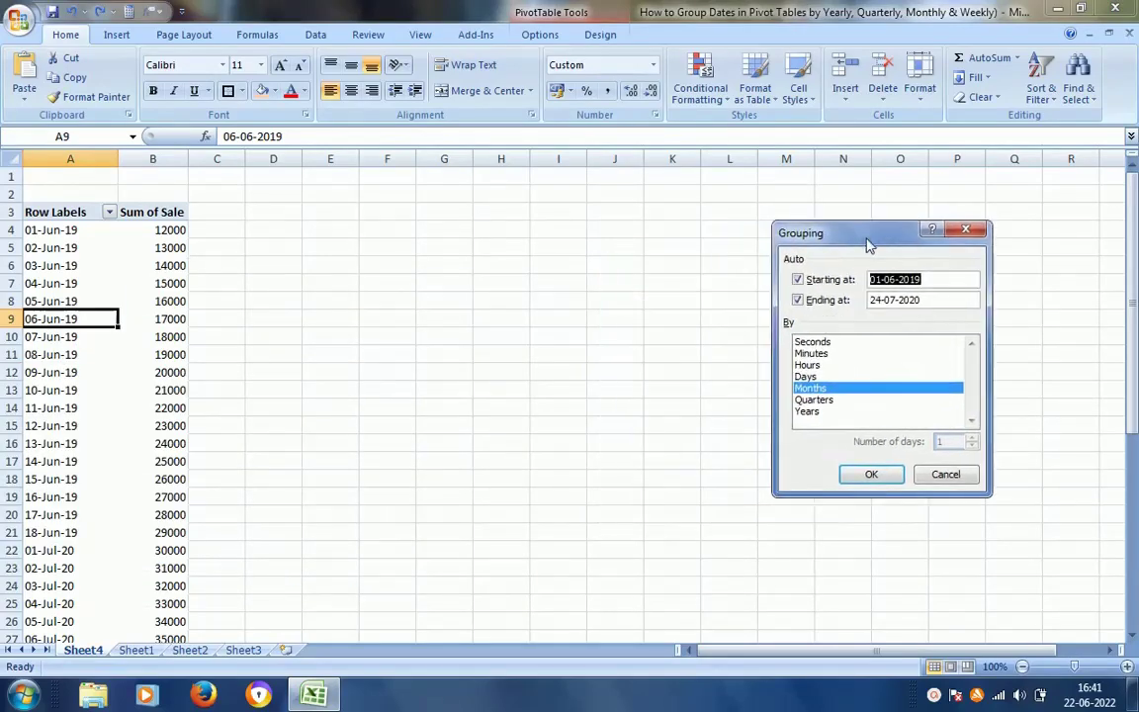
{"action": "left_click", "coordinate": [816, 413]}
{"action": "left_click", "coordinate": [843, 388]}
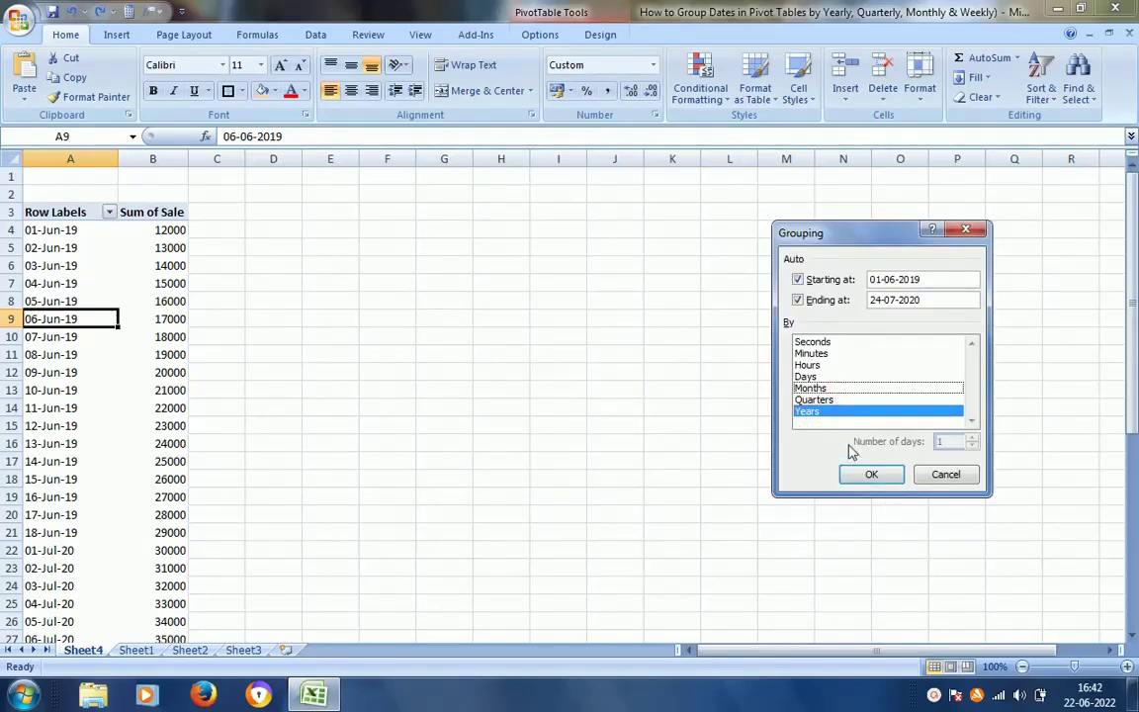
{"action": "left_click", "coordinate": [827, 388]}
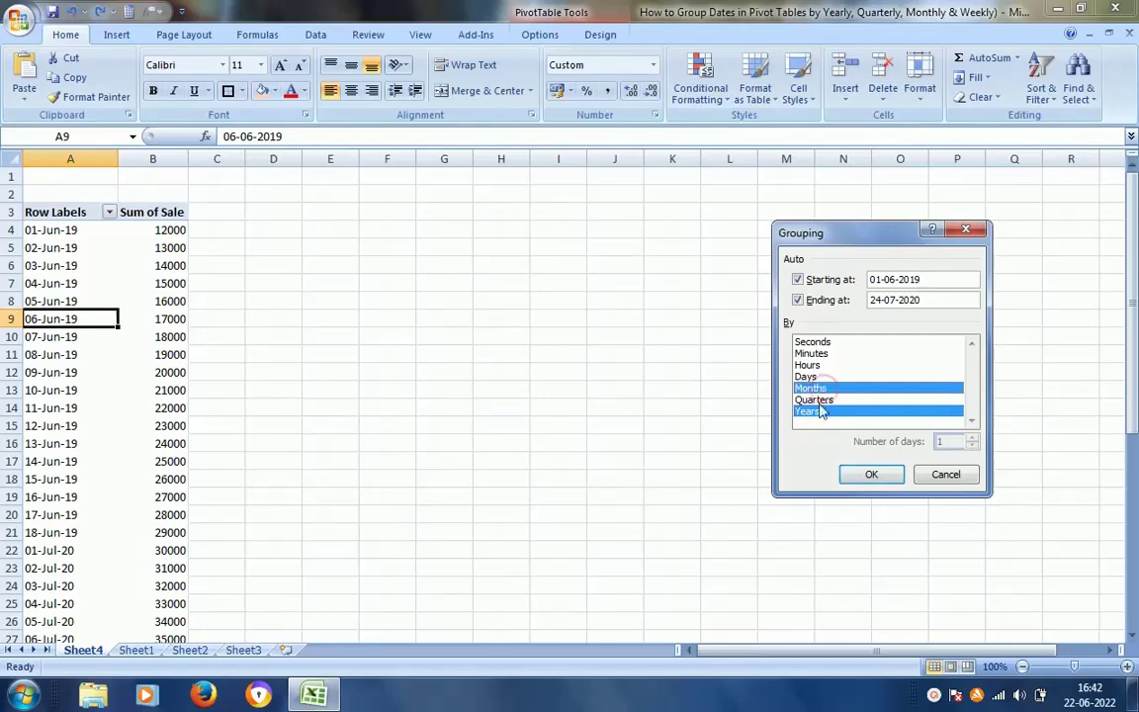
{"action": "left_click", "coordinate": [818, 411]}
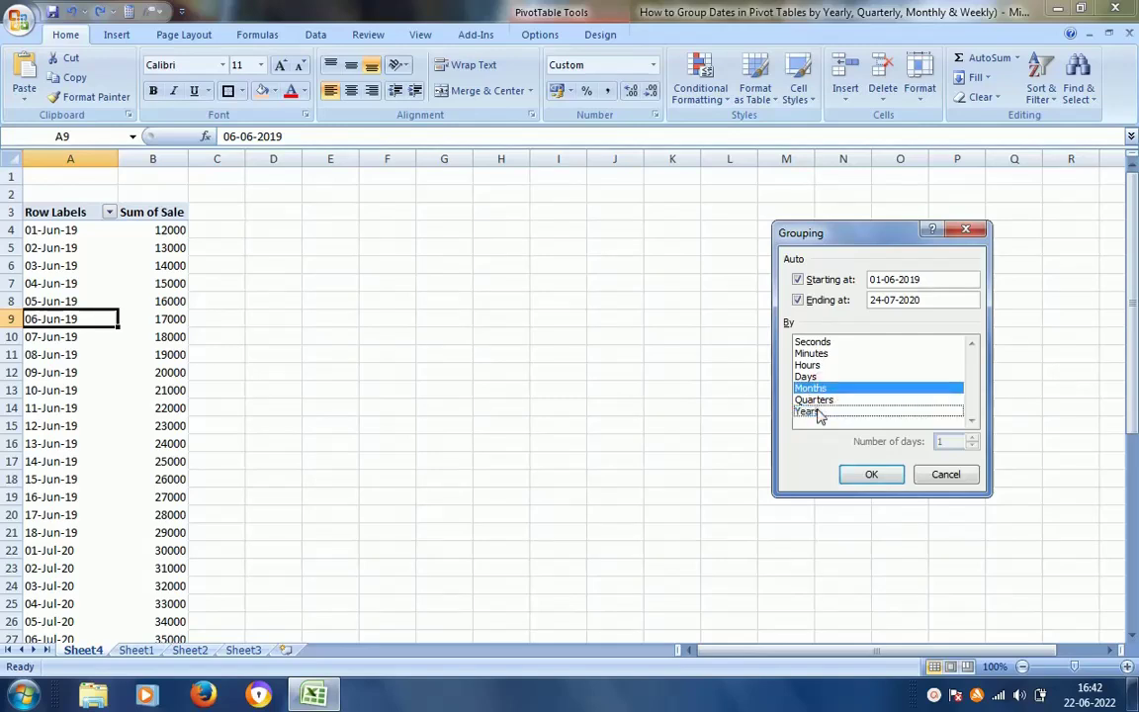
{"action": "left_click", "coordinate": [870, 476]}
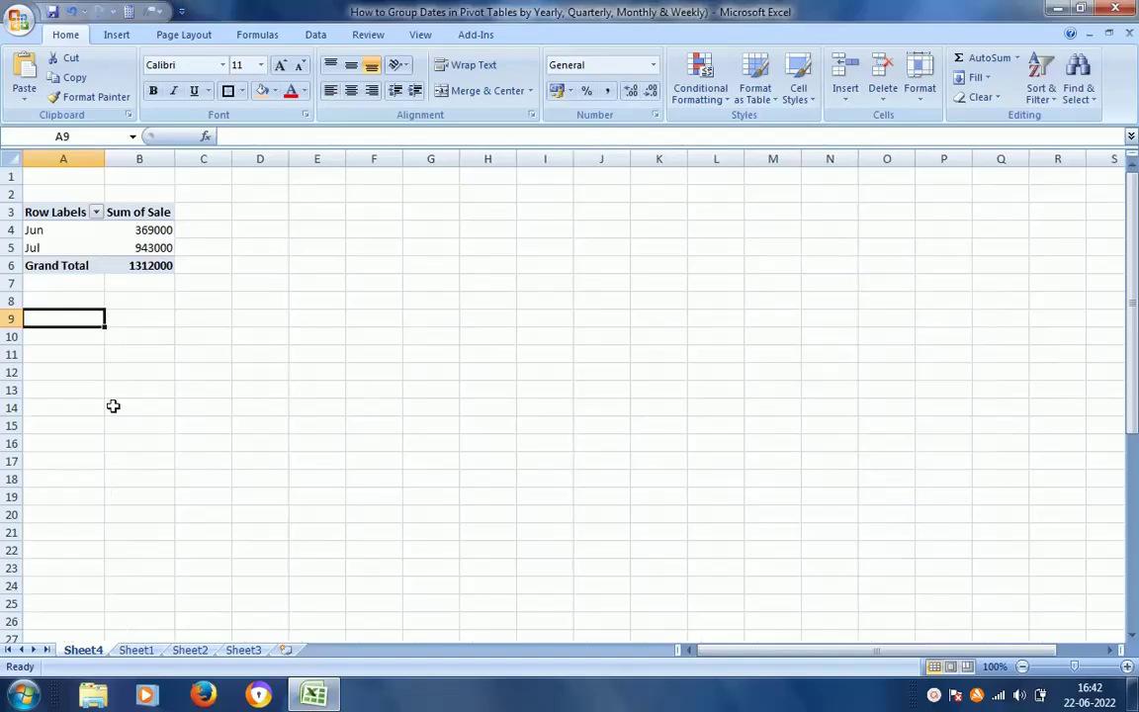
{"action": "key", "text": "ctrl+z"}
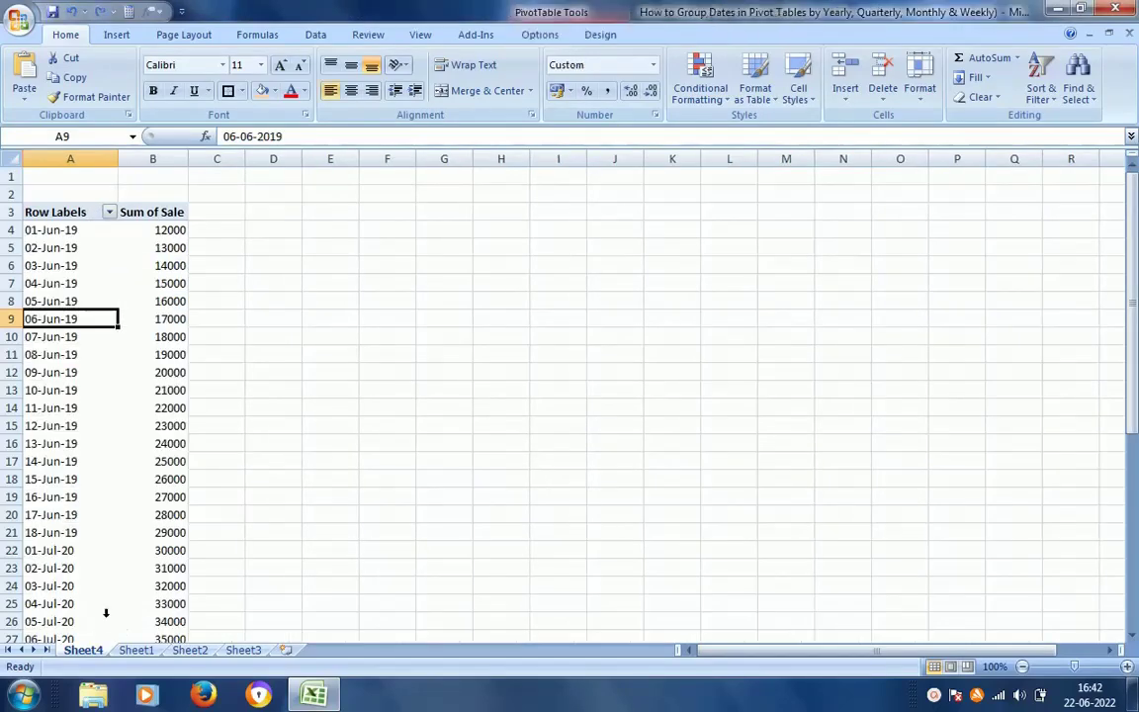
- Group the PivotTable's dates by Days only, with Months deselected, and undo the daily grouping
{"action": "right_click", "coordinate": [66, 478]}
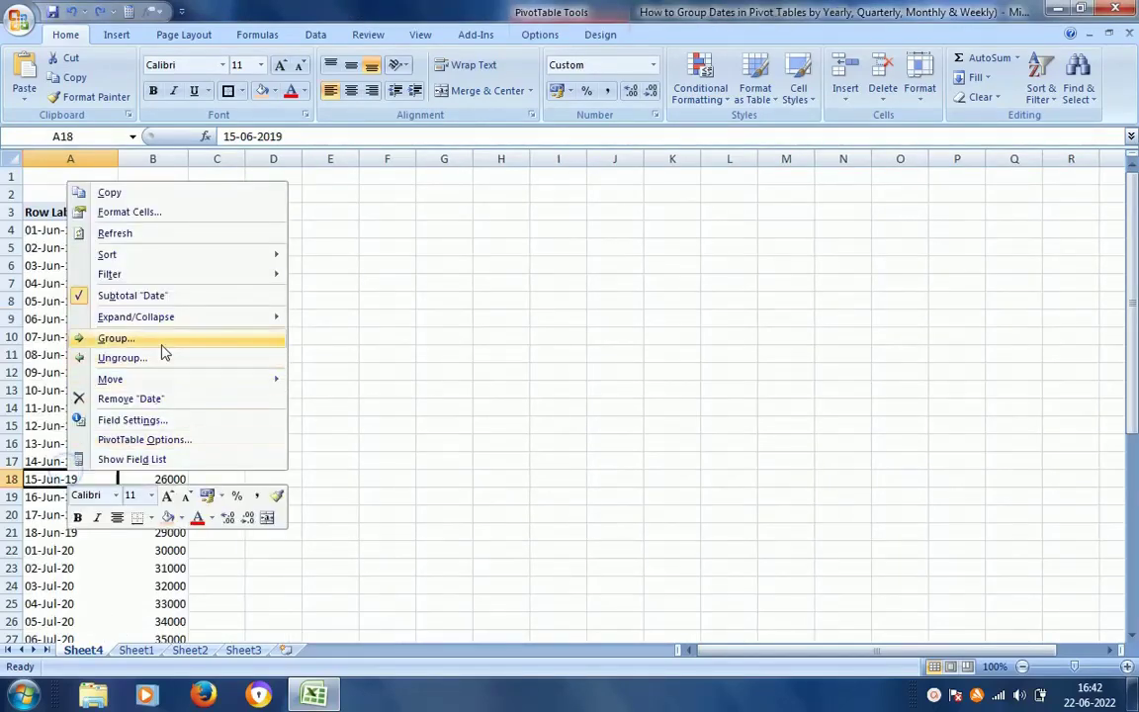
{"action": "left_click", "coordinate": [164, 339]}
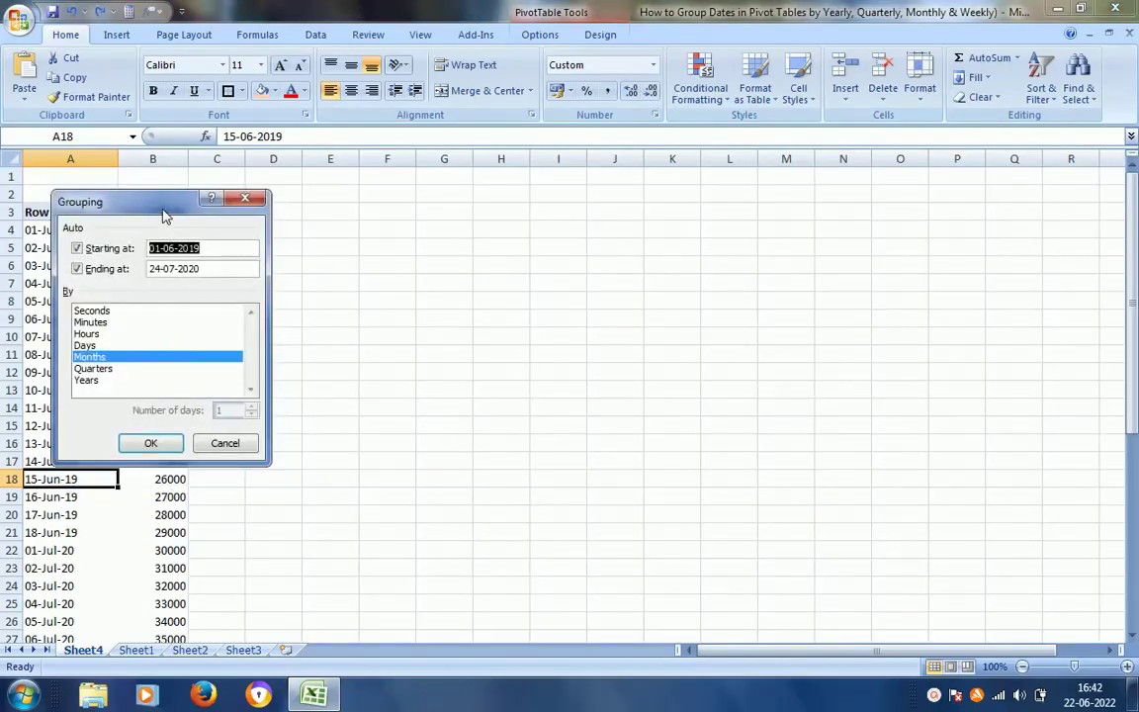
{"action": "left_click_drag", "start_coordinate": [164, 214], "coordinate": [756, 236]}
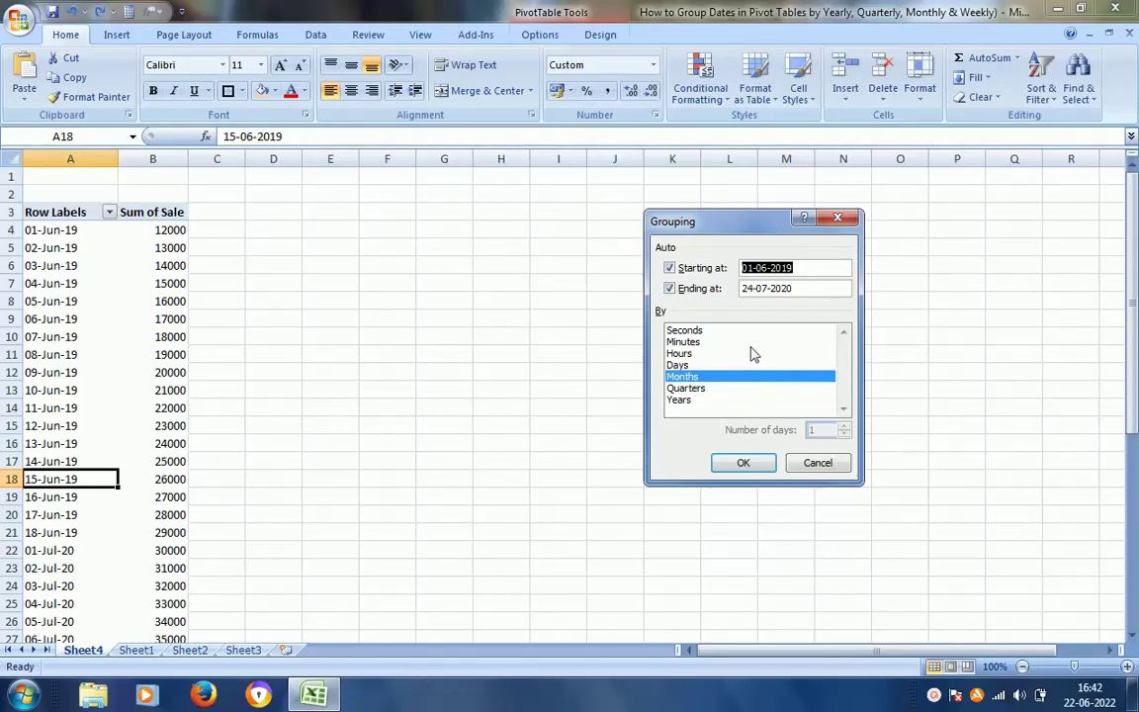
{"action": "left_click", "coordinate": [680, 364]}
{"action": "left_click", "coordinate": [682, 376]}
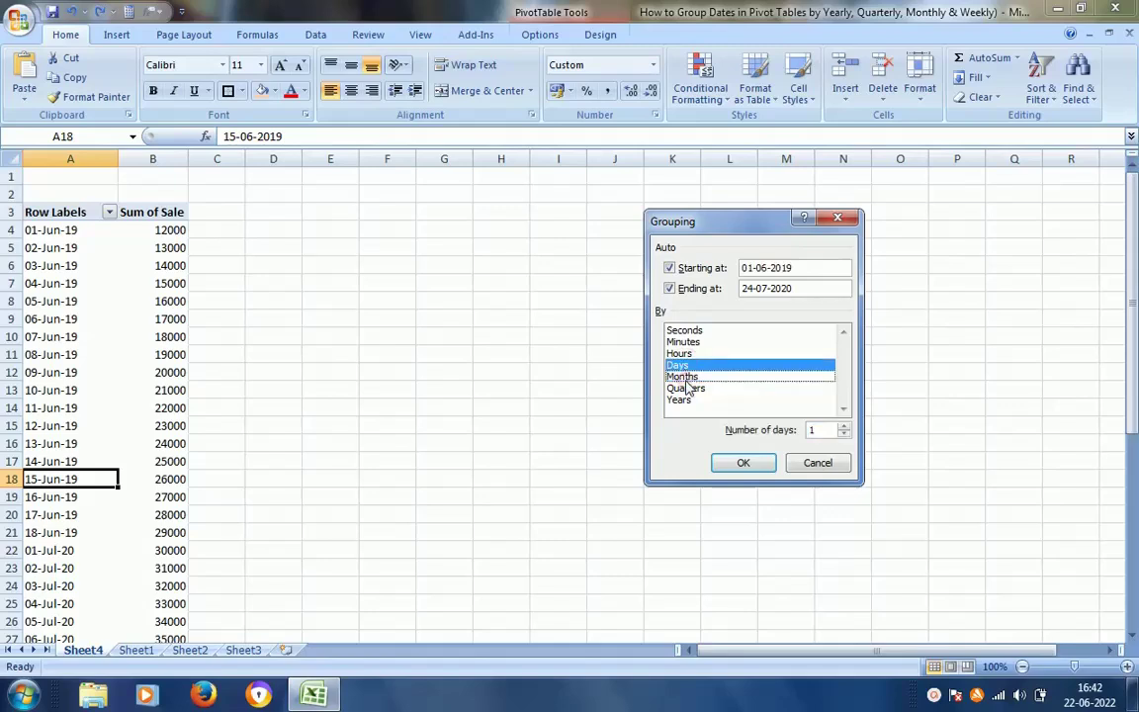
{"action": "left_click", "coordinate": [744, 465]}
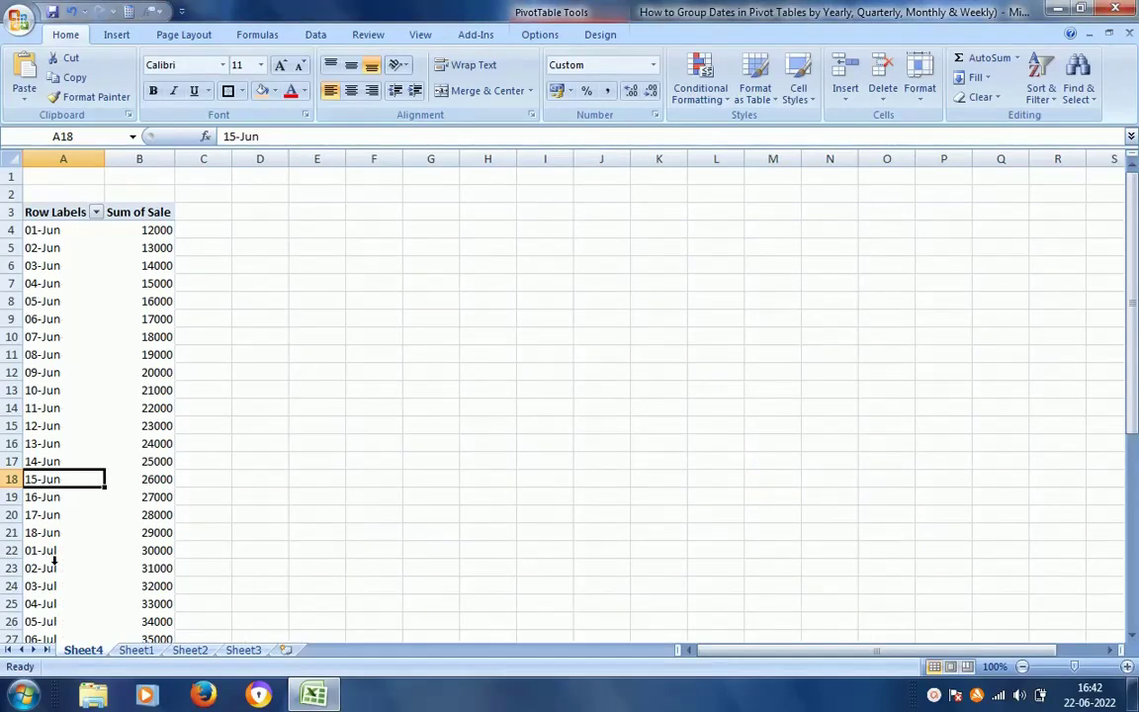
{"action": "key", "text": "ctrl+z"}
- Group the PivotTable's dates by Months, Quarters and Years together, and undo the combined grouping
{"action": "left_click", "coordinate": [52, 408]}
{"action": "right_click", "coordinate": [51, 408]}
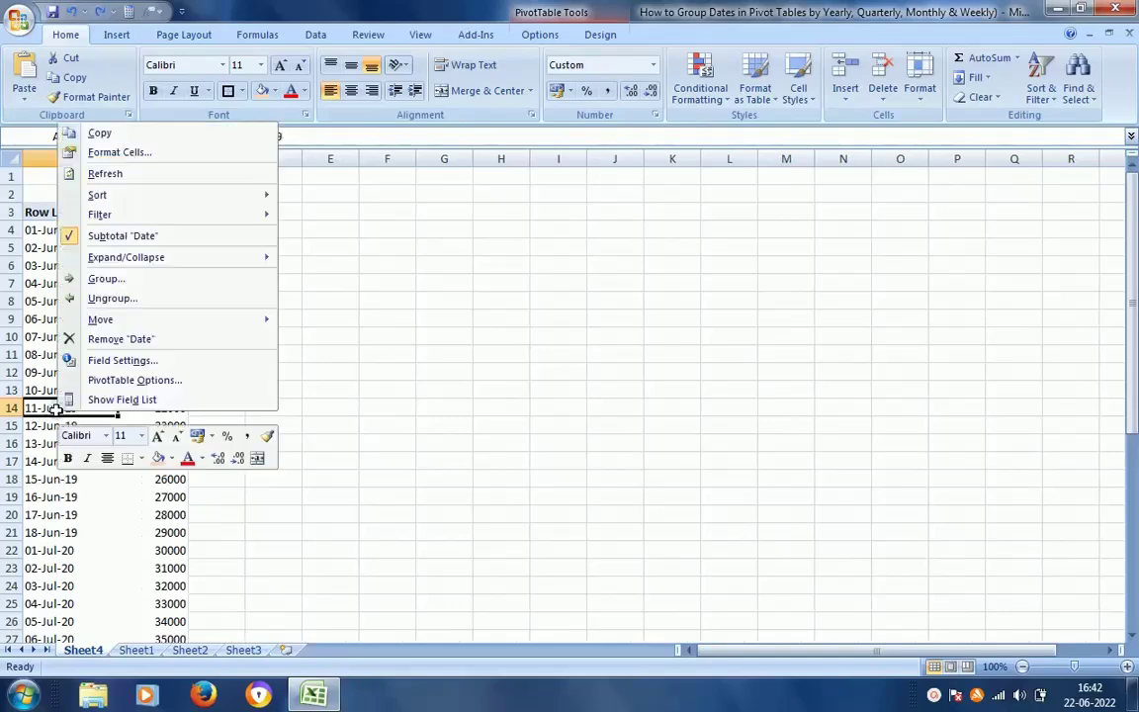
{"action": "left_click", "coordinate": [134, 285]}
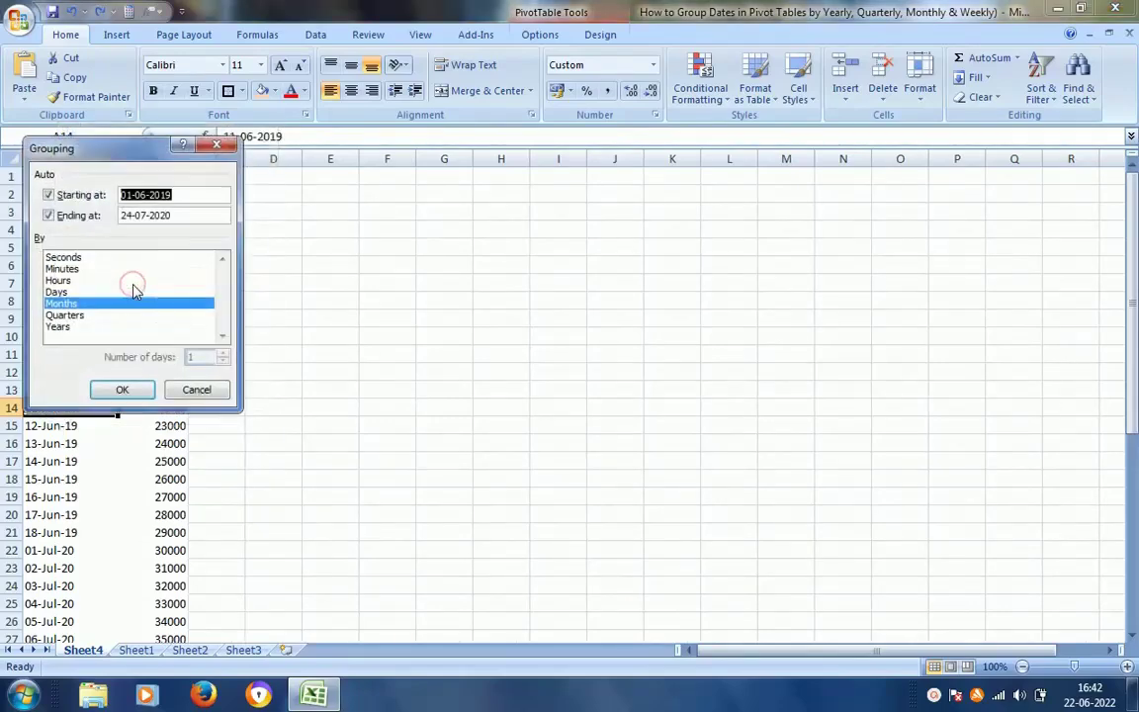
{"action": "left_click_drag", "start_coordinate": [136, 152], "coordinate": [830, 229]}
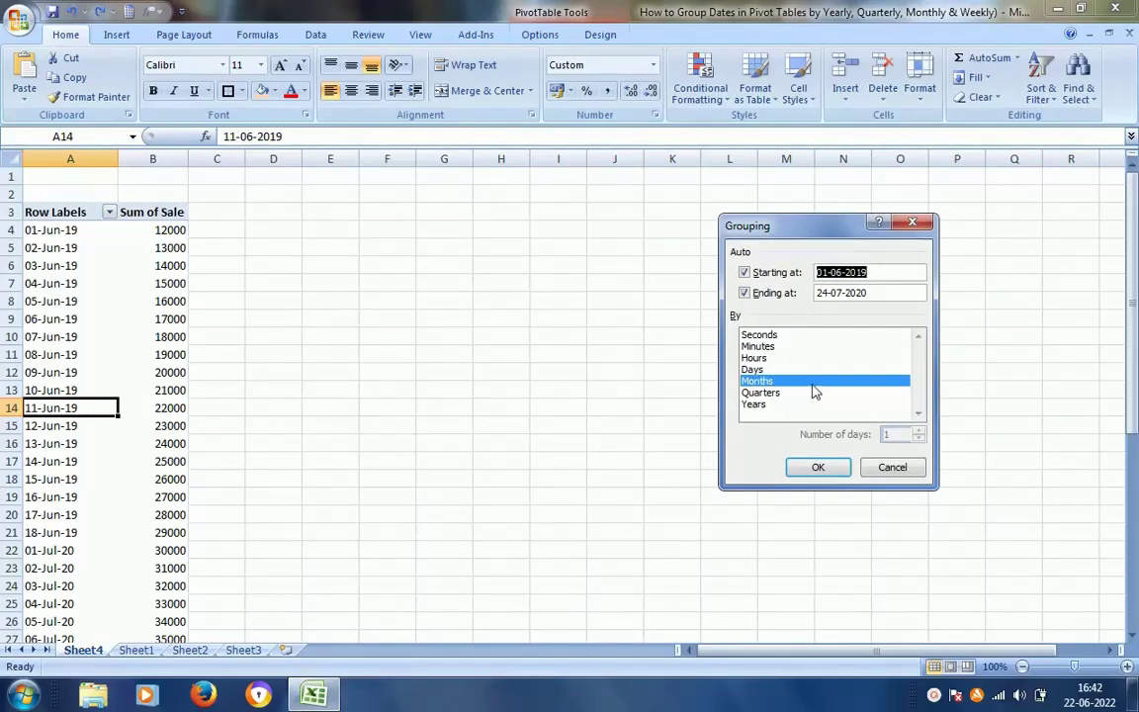
{"action": "left_click", "coordinate": [779, 395]}
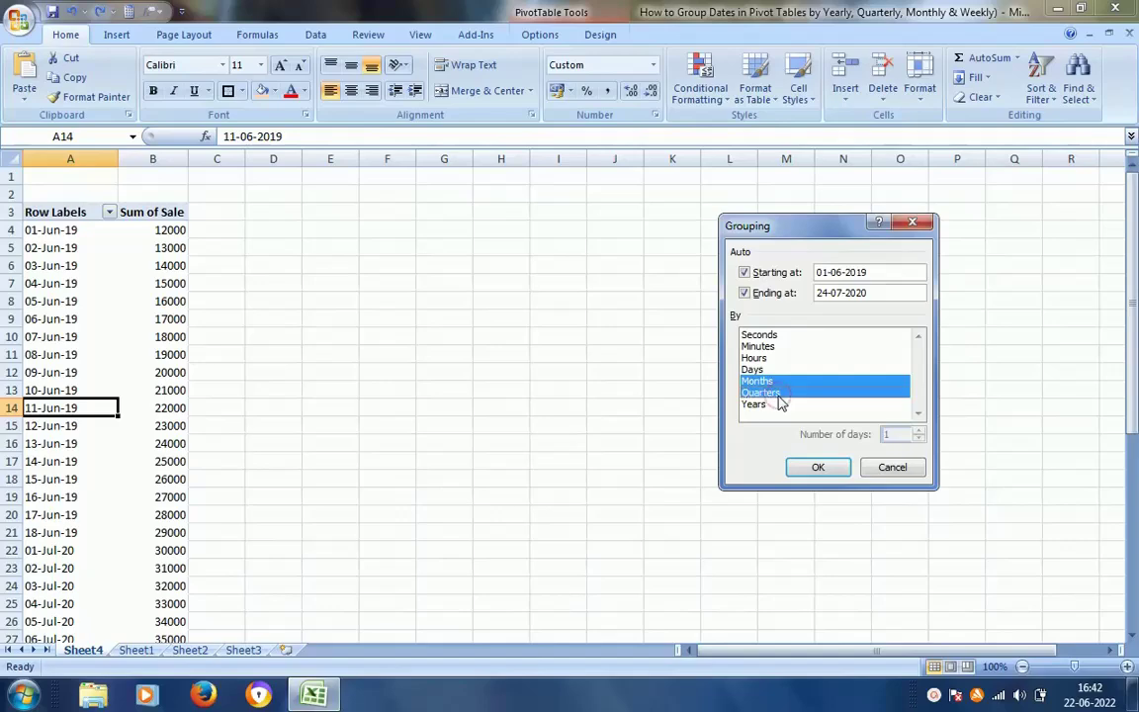
{"action": "left_click", "coordinate": [759, 404]}
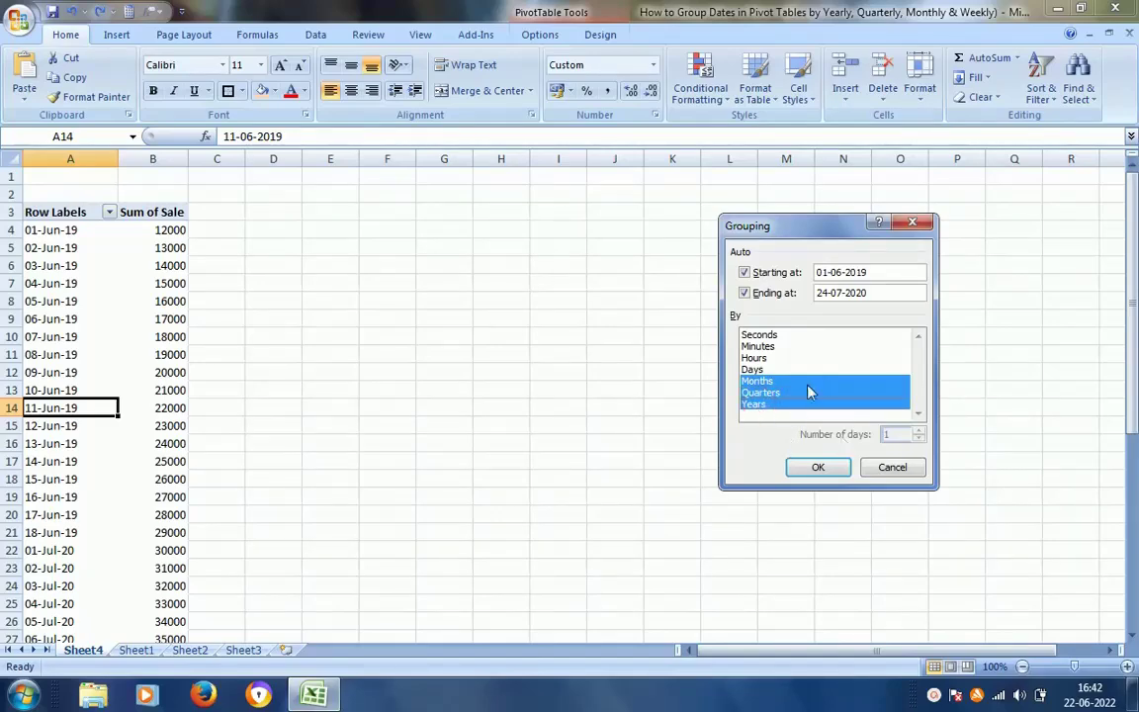
{"action": "left_click", "coordinate": [809, 467]}
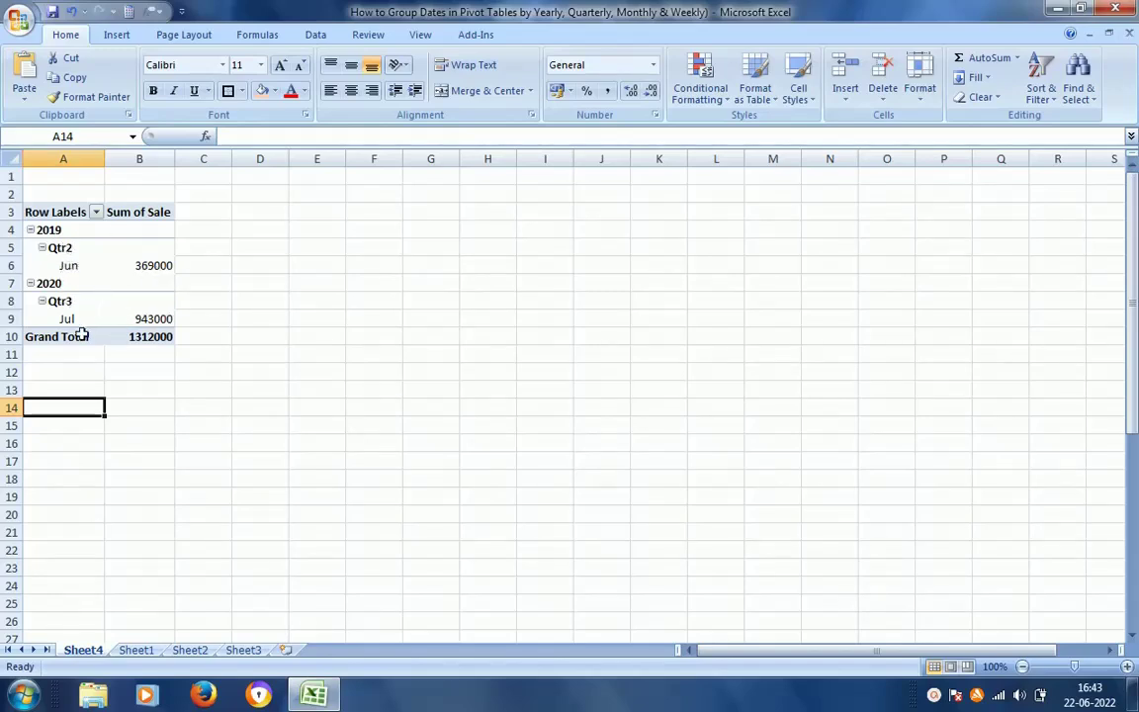
{"action": "key", "text": "ctrl+z"}
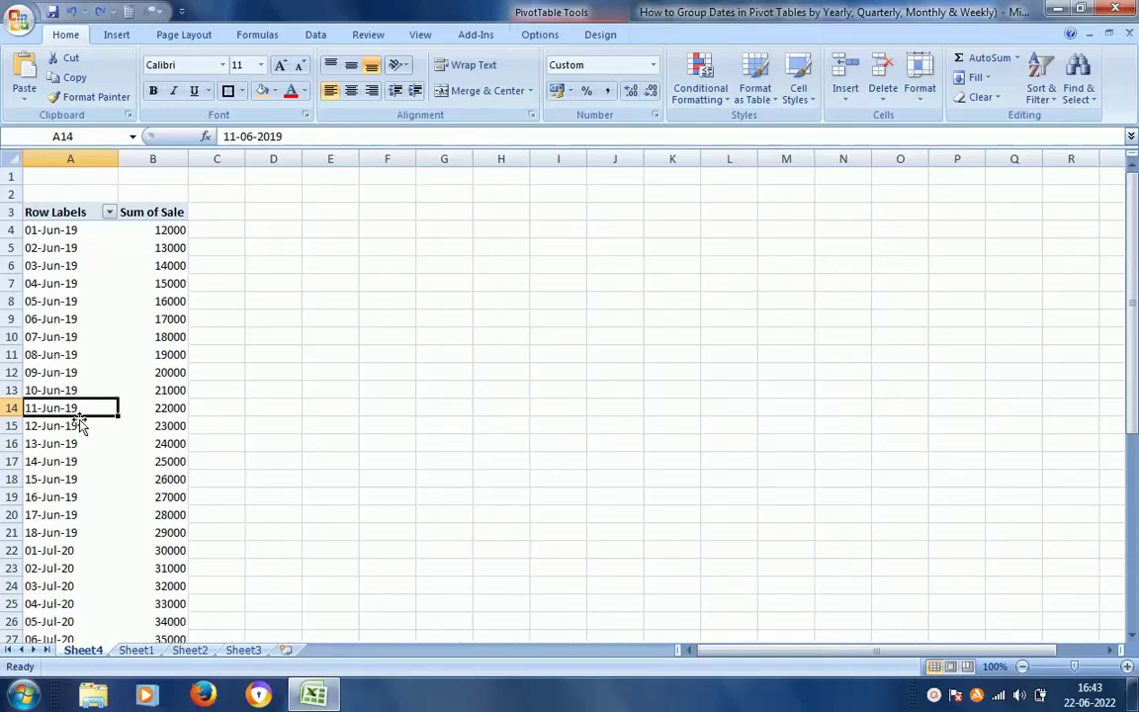
- Group the PivotTable's dates by Quarters and Years, with Months deselected, and undo that grouping
{"action": "right_click", "coordinate": [80, 455]}
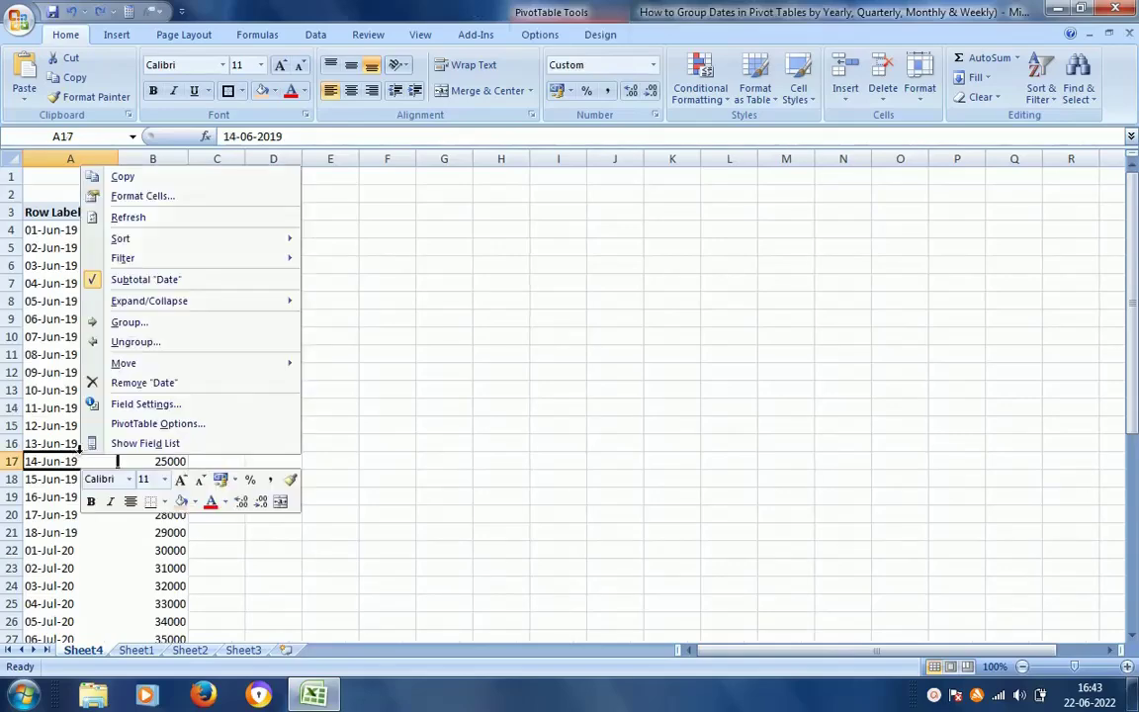
{"action": "left_click", "coordinate": [173, 323]}
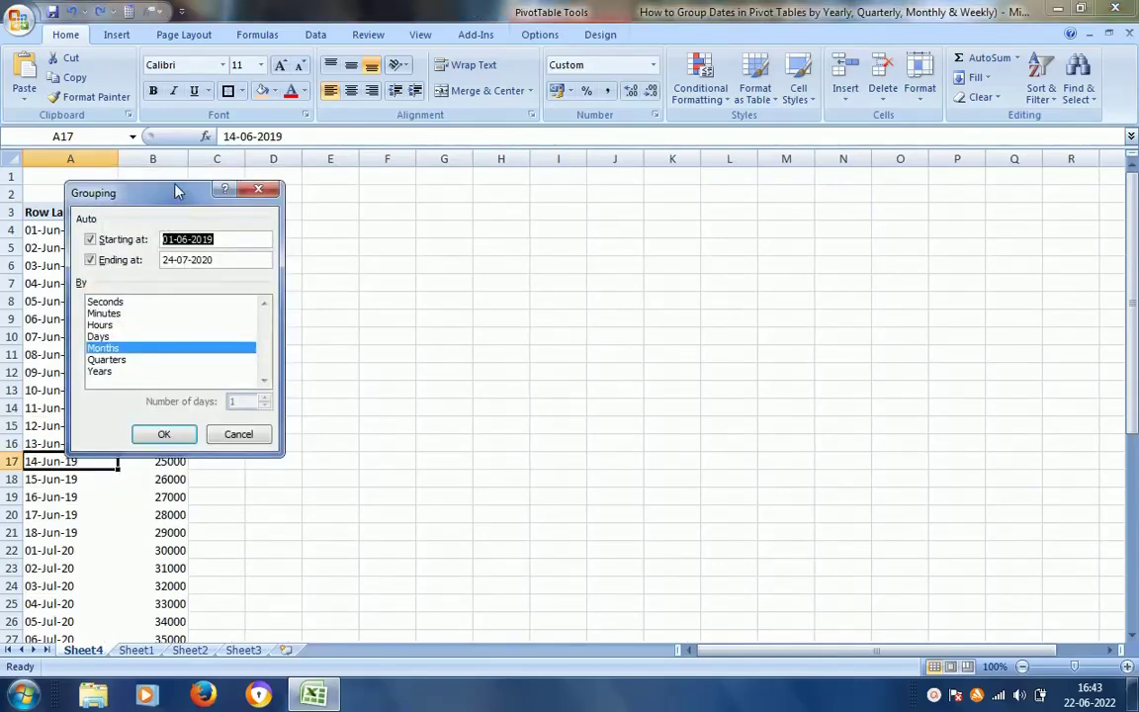
{"action": "left_click_drag", "start_coordinate": [174, 202], "coordinate": [850, 245]}
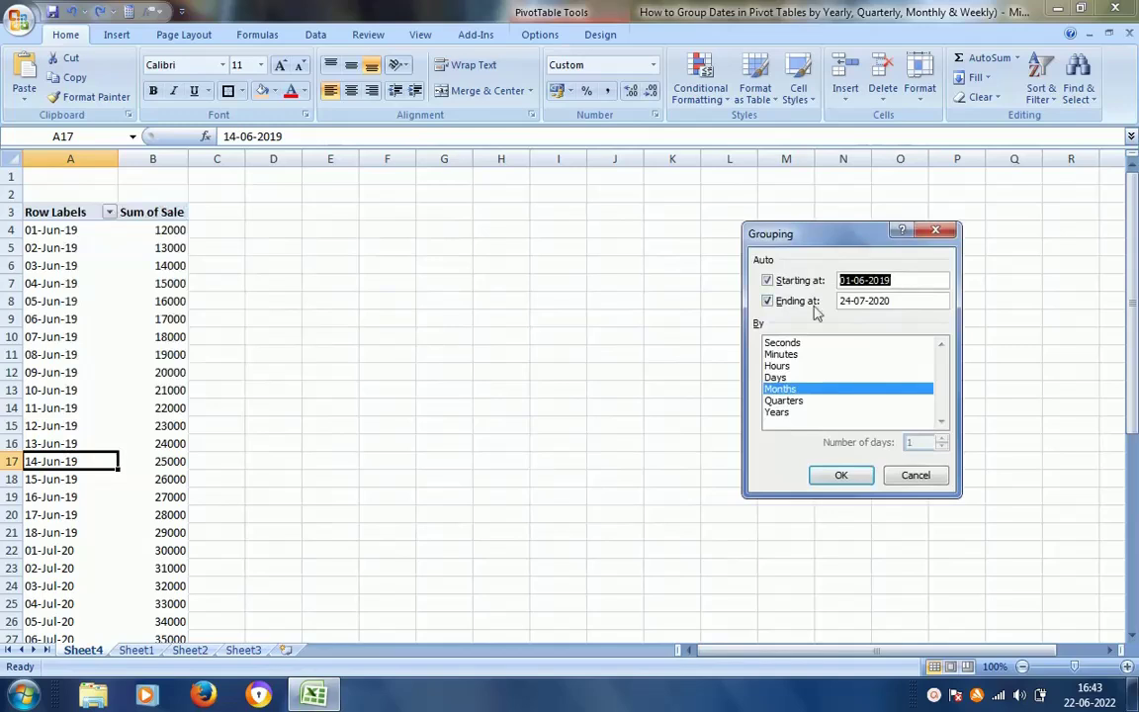
{"action": "left_click", "coordinate": [804, 403]}
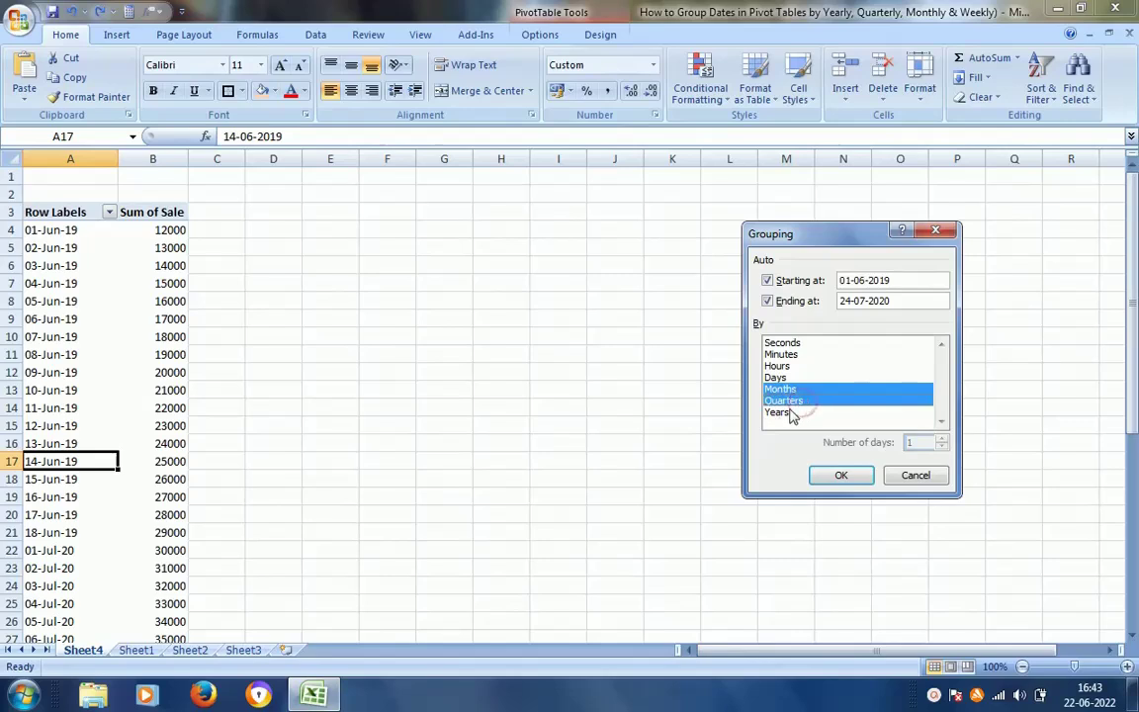
{"action": "left_click", "coordinate": [794, 414]}
{"action": "left_click", "coordinate": [808, 389]}
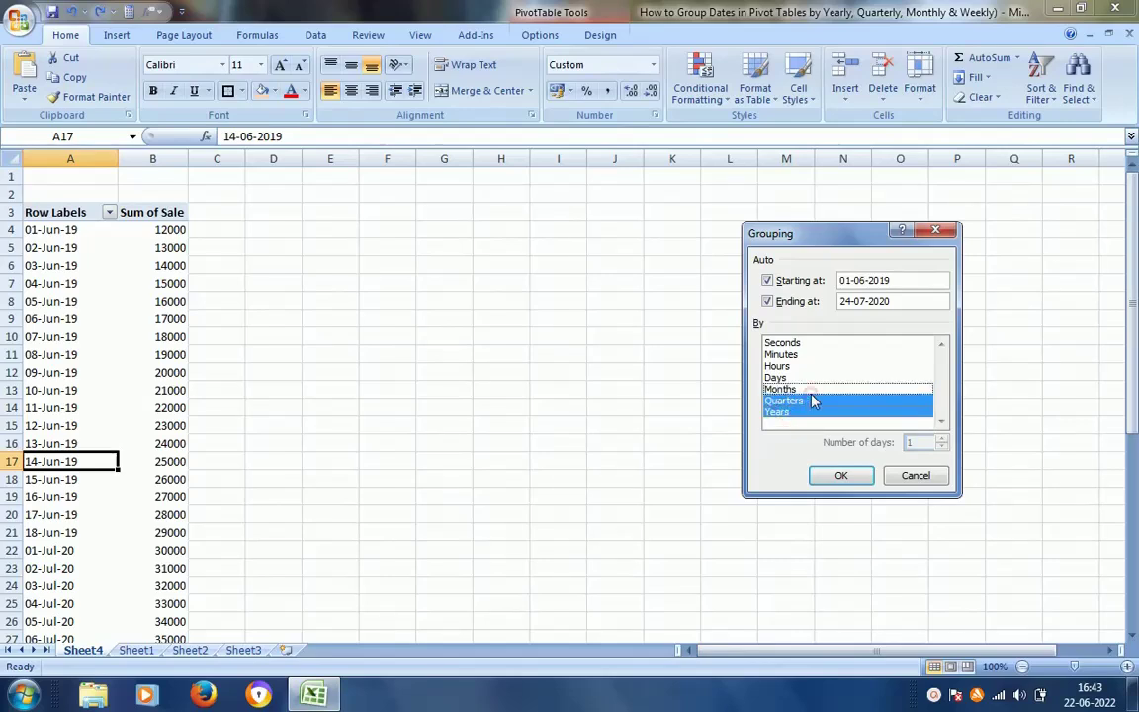
{"action": "left_click", "coordinate": [836, 475]}
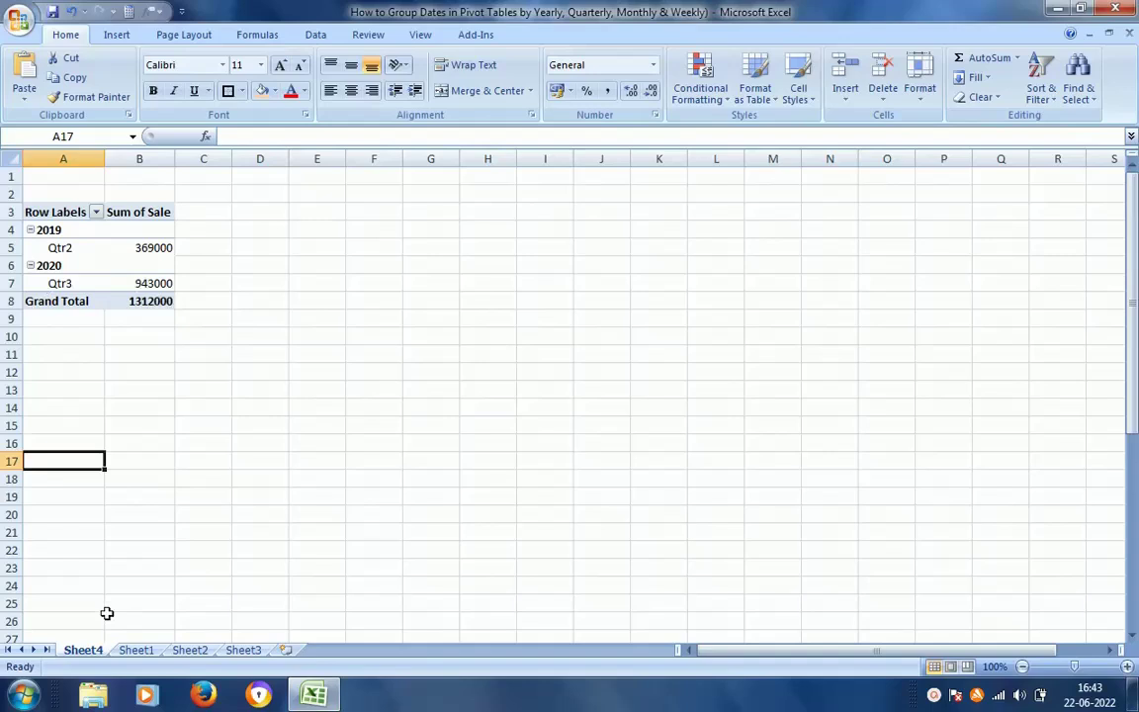
{"action": "key", "text": "ctrl+z"}
- Group the PivotTable's dates by Seconds only, with Months deselected, and undo the grouping
{"action": "right_click", "coordinate": [70, 392]}
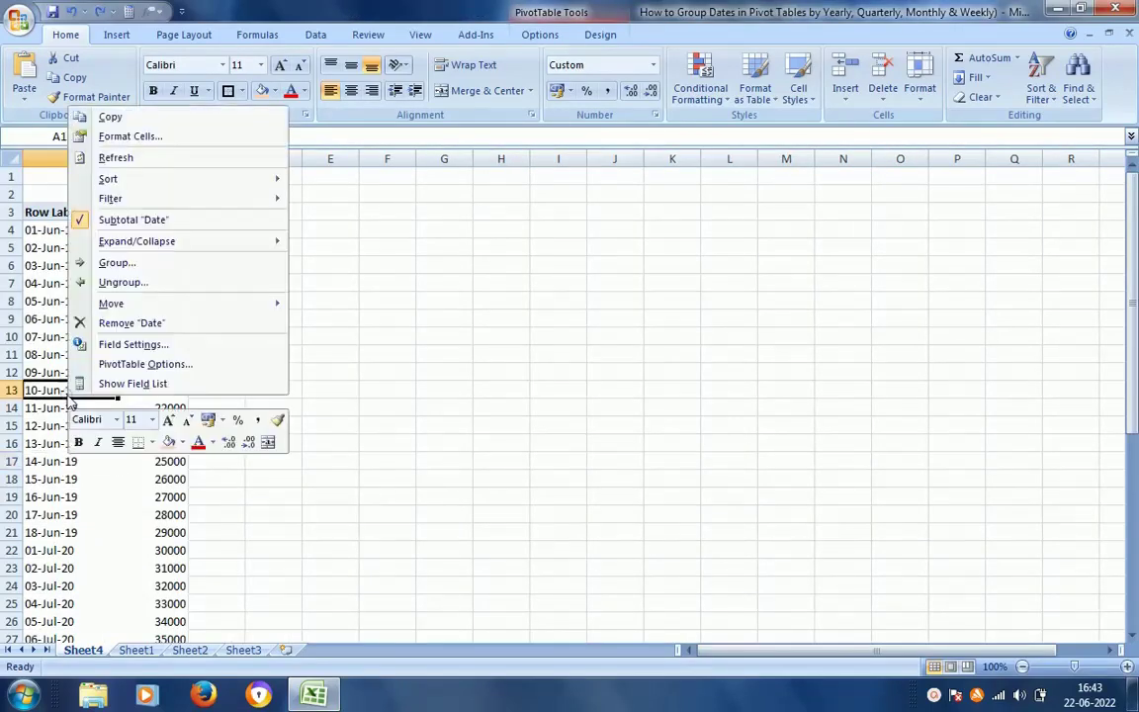
{"action": "left_click", "coordinate": [173, 262]}
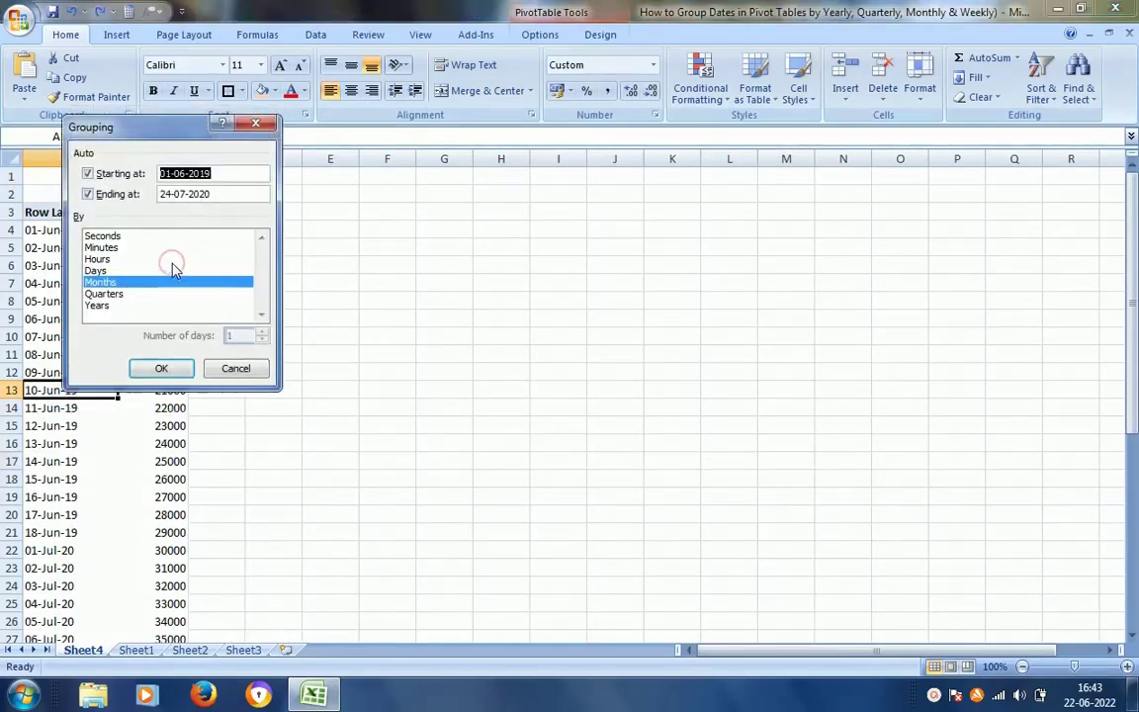
{"action": "left_click_drag", "start_coordinate": [172, 140], "coordinate": [876, 206]}
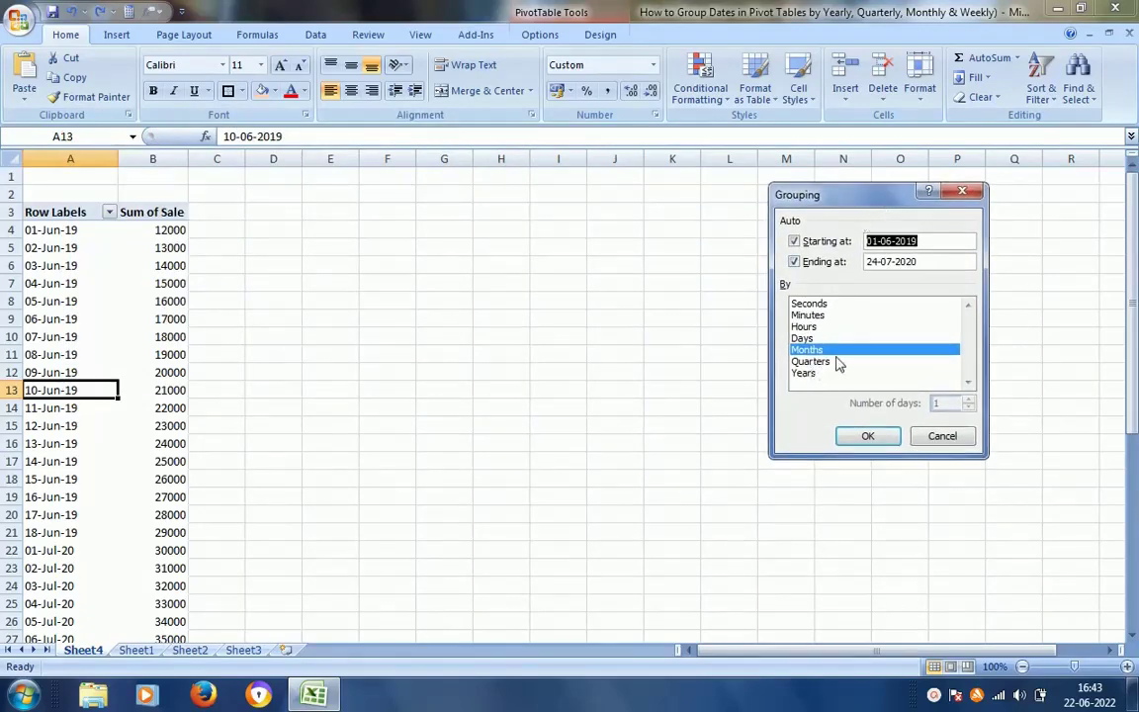
{"action": "left_click", "coordinate": [822, 305]}
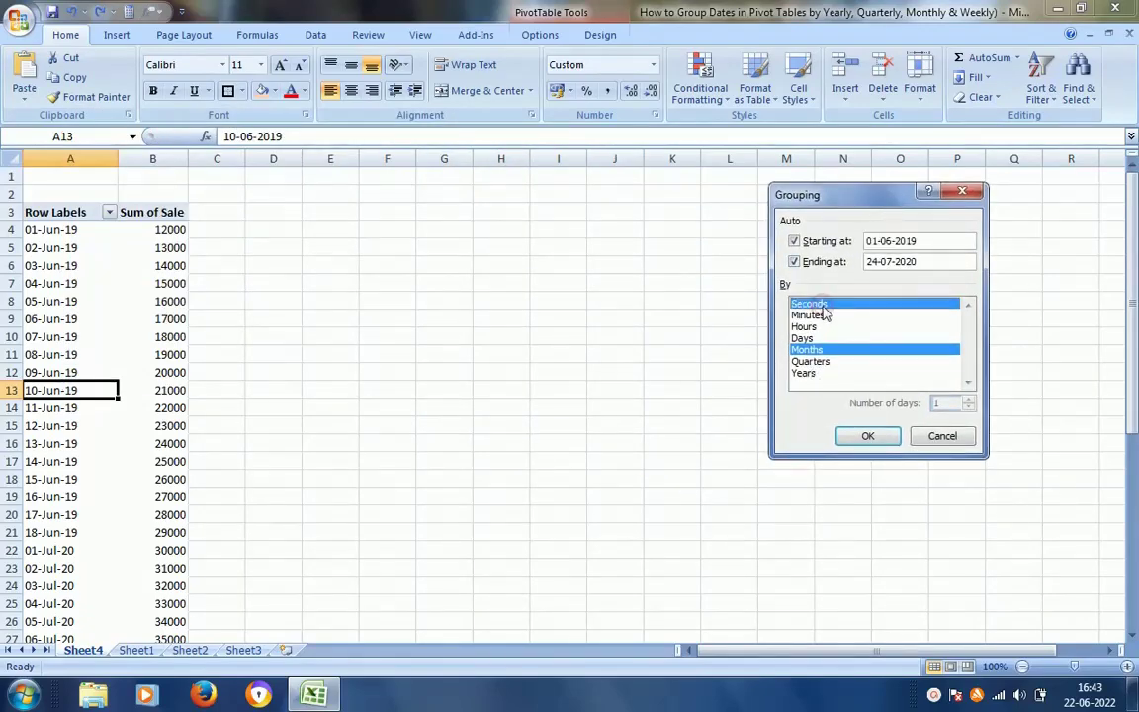
{"action": "left_click", "coordinate": [866, 435]}
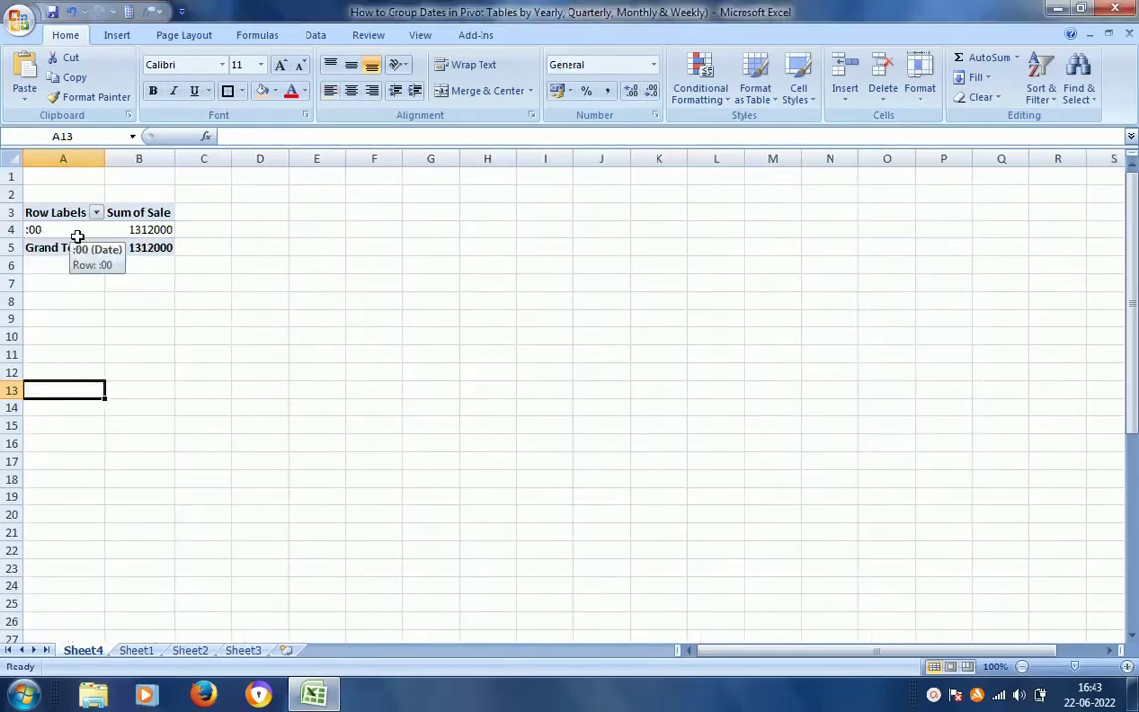
{"action": "key", "text": "ctrl+z"}
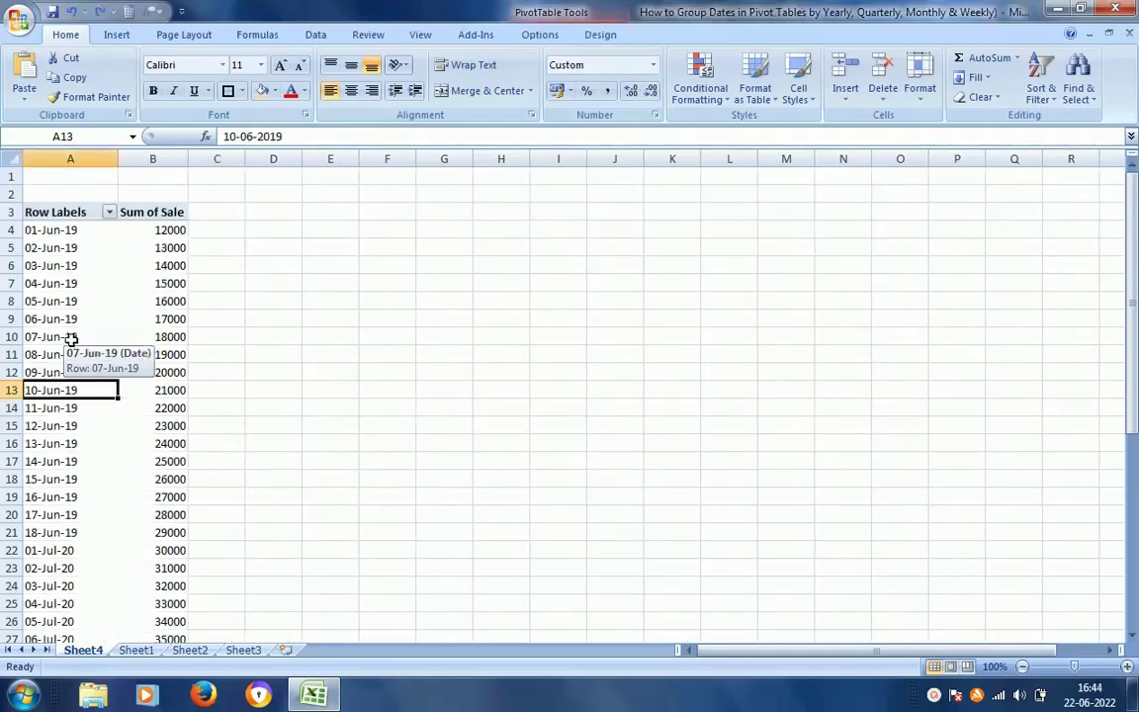
- Group the dates by Seconds again, leaving Minutes and Months deselected, and undo the seconds grouping
{"action": "right_click", "coordinate": [54, 459]}
{"action": "left_click", "coordinate": [152, 336]}
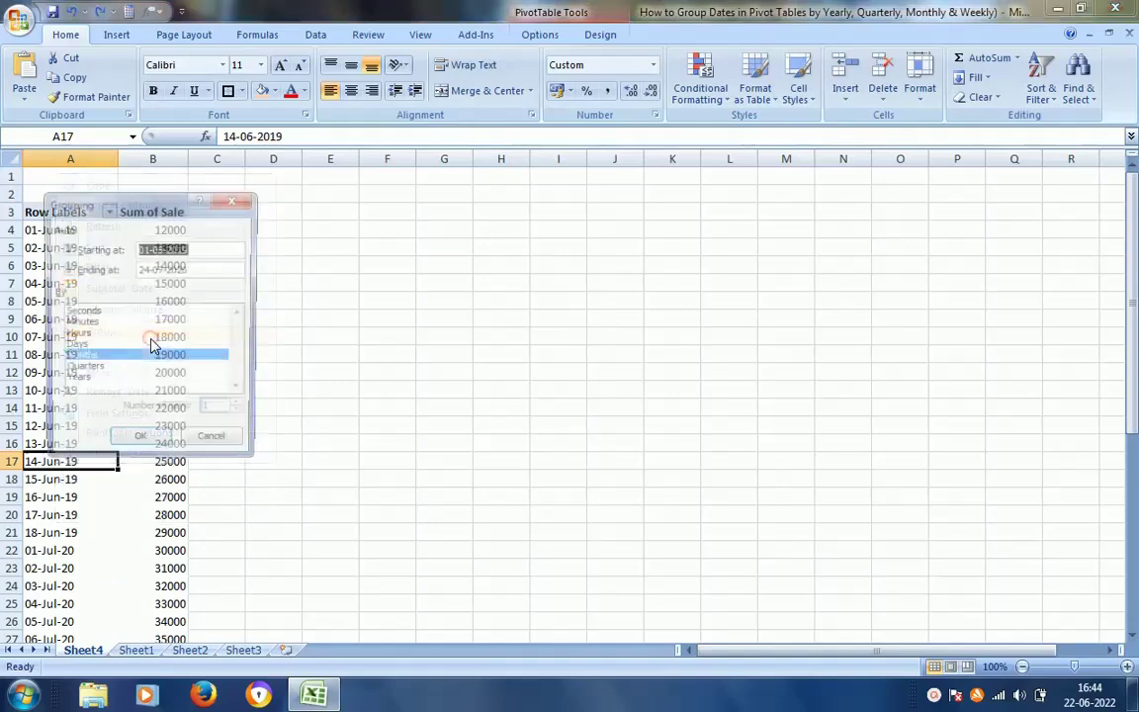
{"action": "left_click_drag", "start_coordinate": [155, 206], "coordinate": [786, 237]}
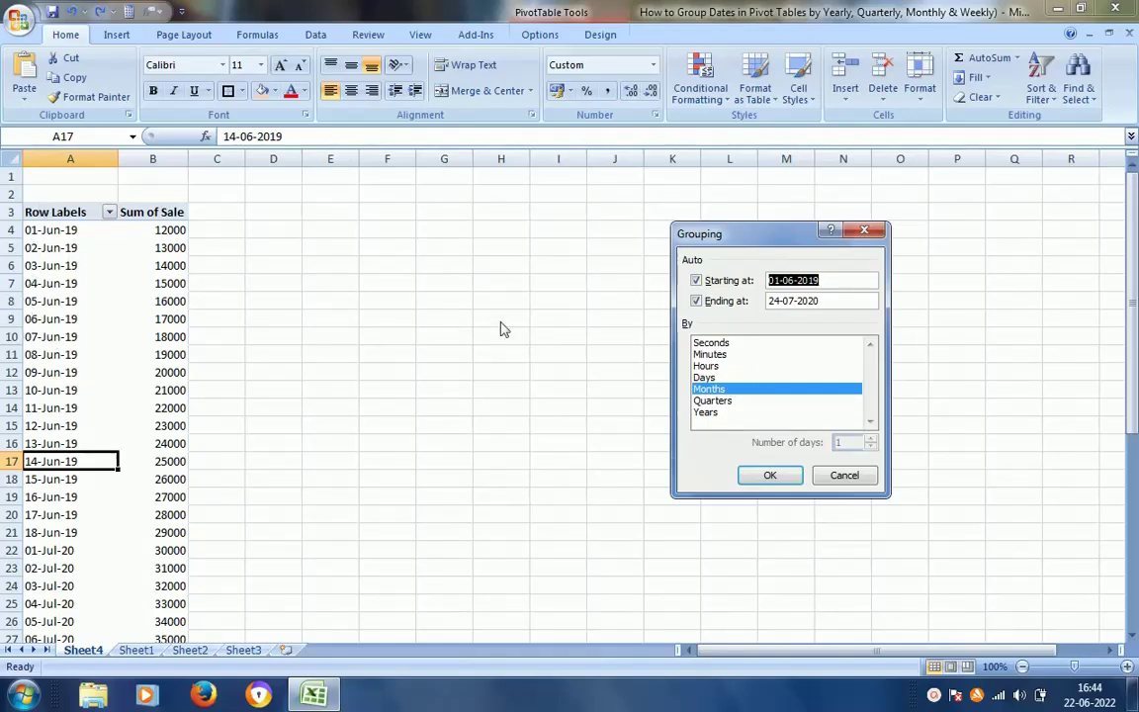
{"action": "left_click", "coordinate": [726, 357]}
{"action": "left_click", "coordinate": [724, 342]}
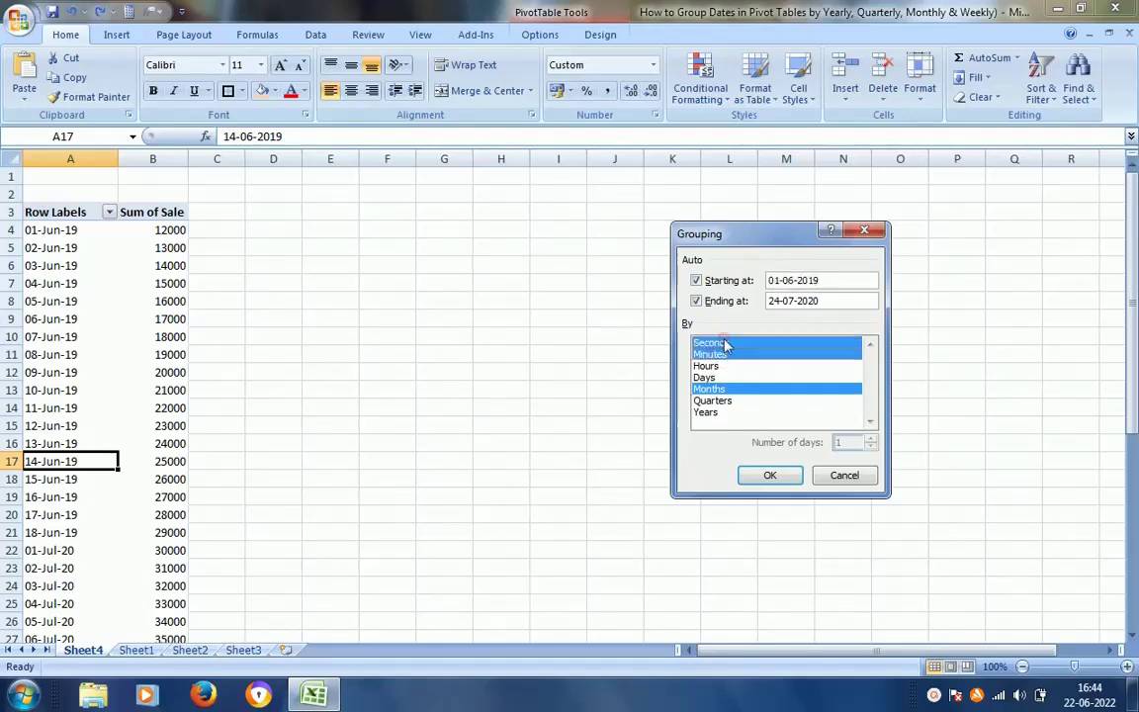
{"action": "left_click", "coordinate": [720, 355]}
{"action": "left_click", "coordinate": [717, 389]}
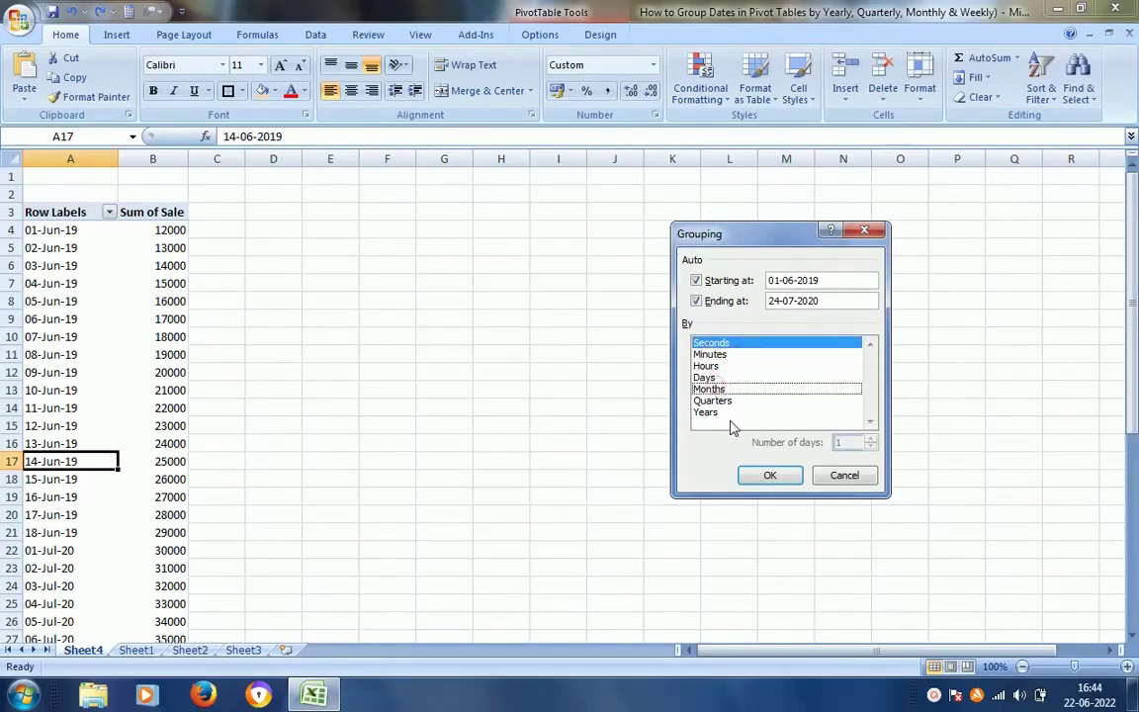
{"action": "left_click", "coordinate": [769, 475]}
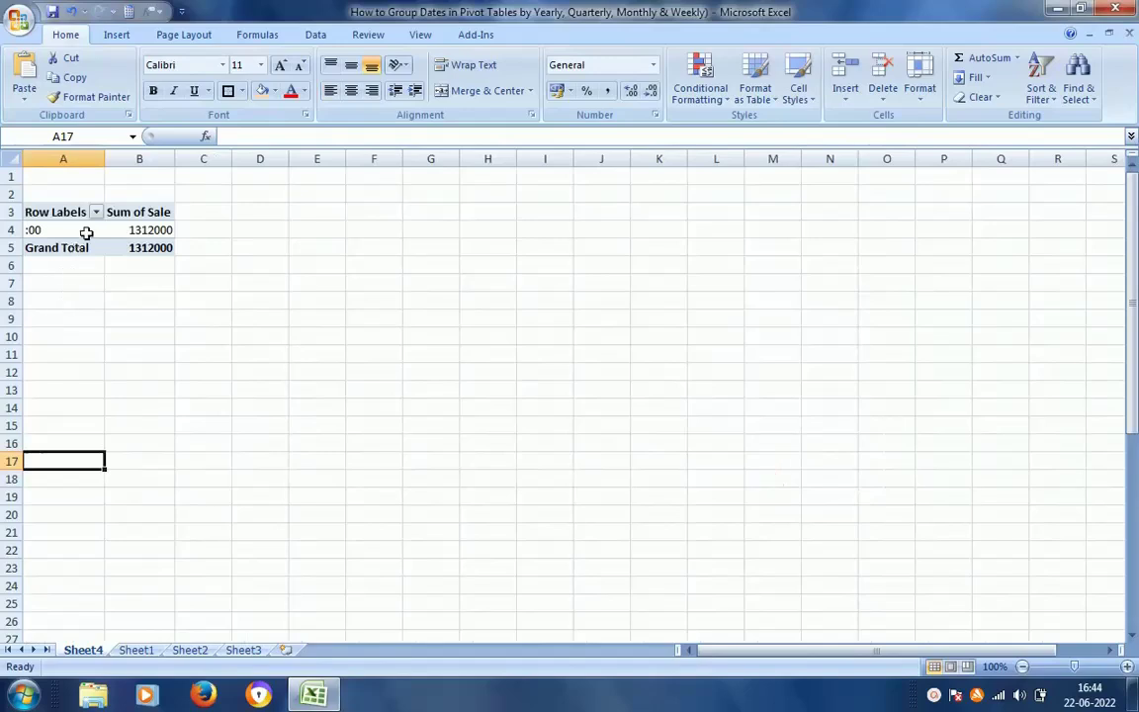
{"action": "key", "text": "ctrl+z"}
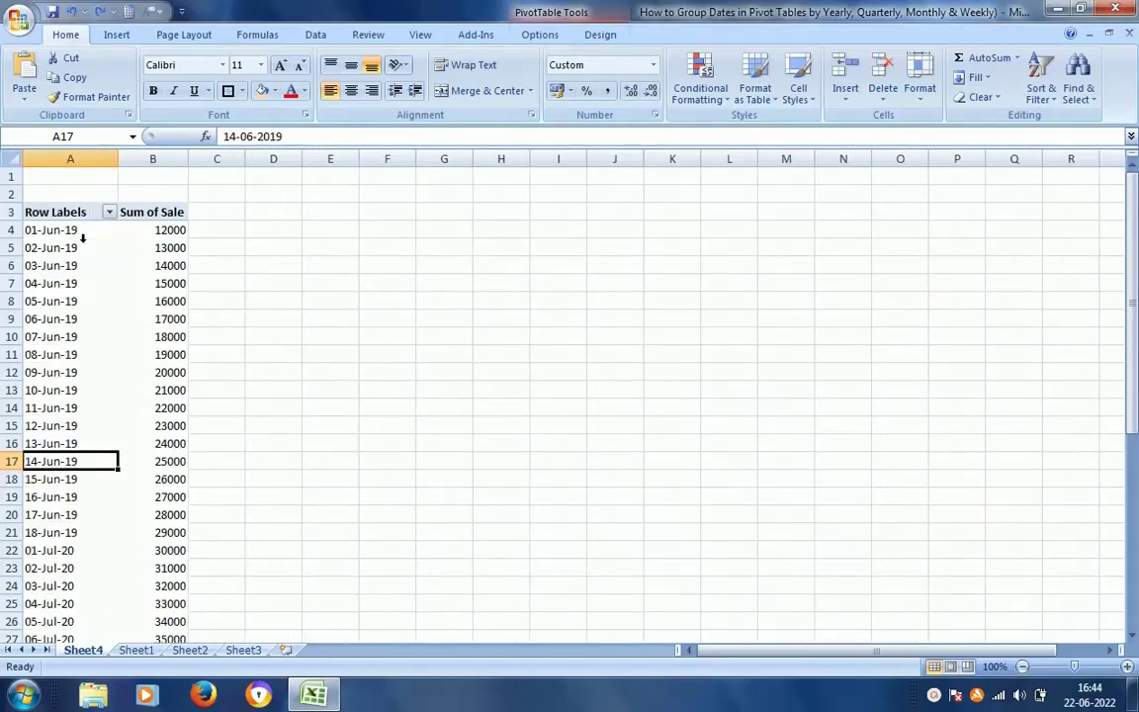
- Group the PivotTable's dates by Quarters only, with Months deselected, and undo the quarterly grouping
{"action": "right_click", "coordinate": [56, 373]}
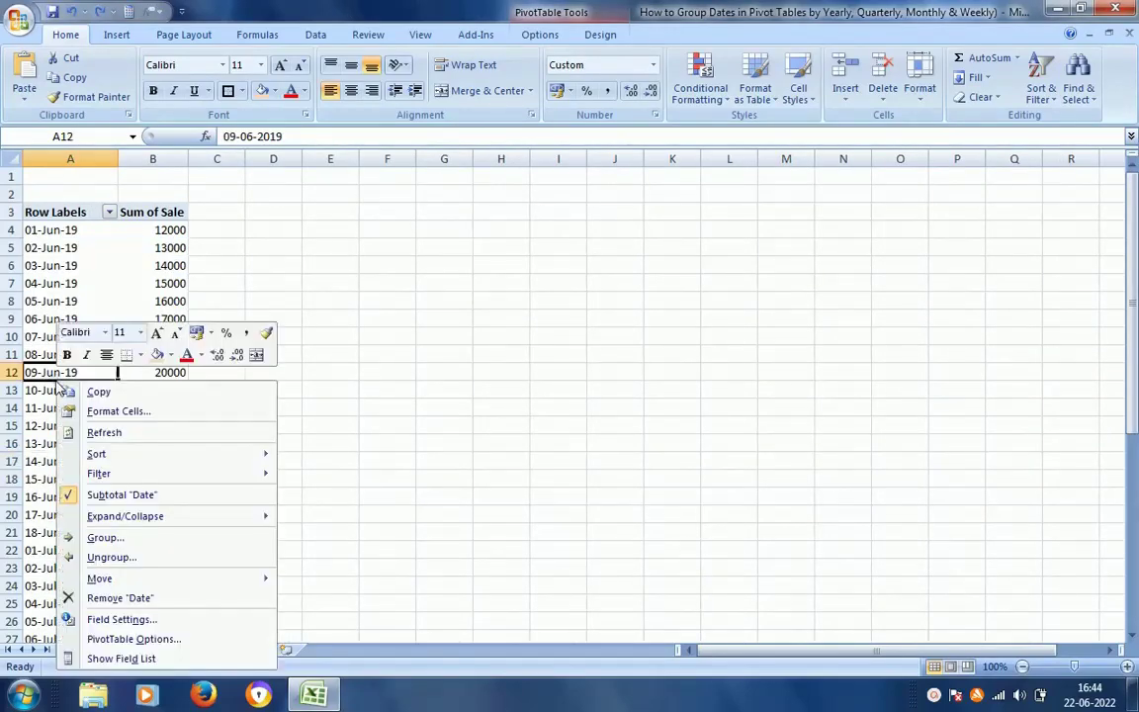
{"action": "left_click", "coordinate": [96, 537]}
{"action": "left_click_drag", "start_coordinate": [75, 400], "coordinate": [866, 232]}
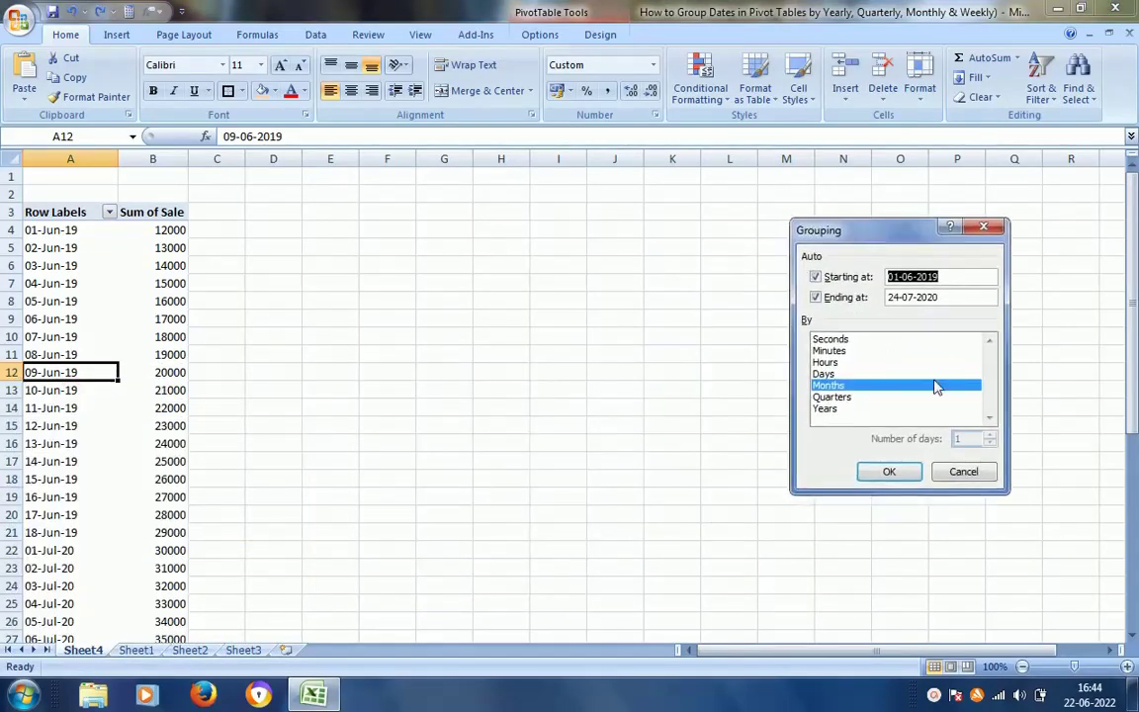
{"action": "left_click", "coordinate": [833, 398]}
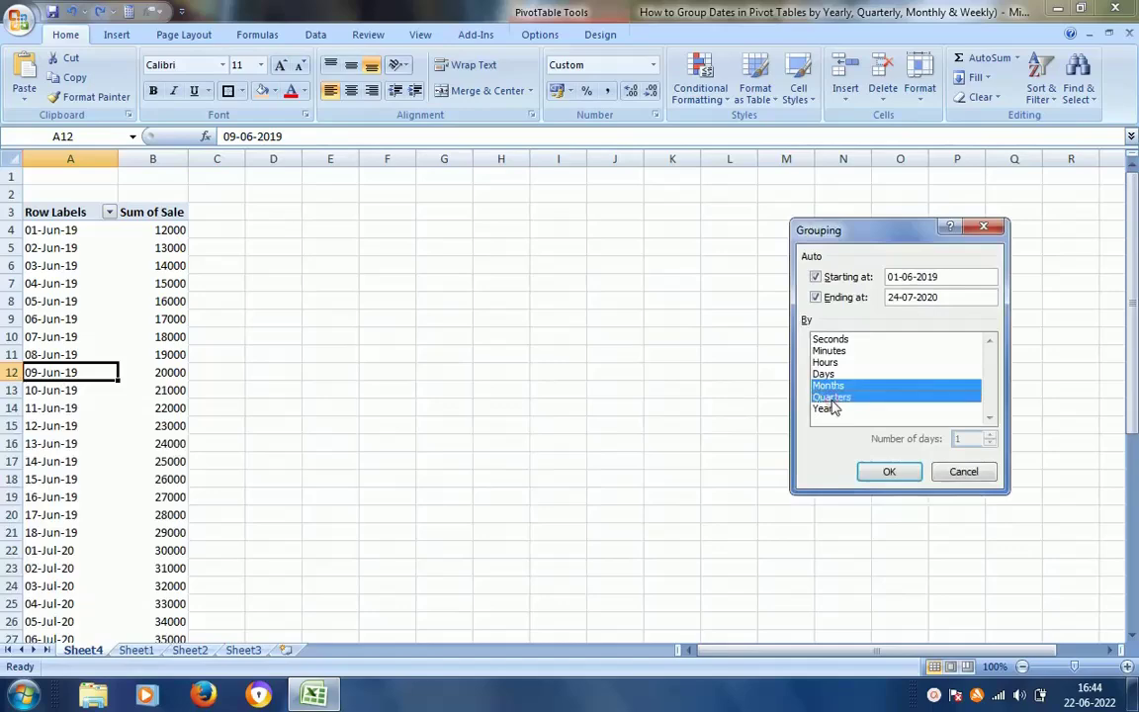
{"action": "left_click", "coordinate": [887, 472]}
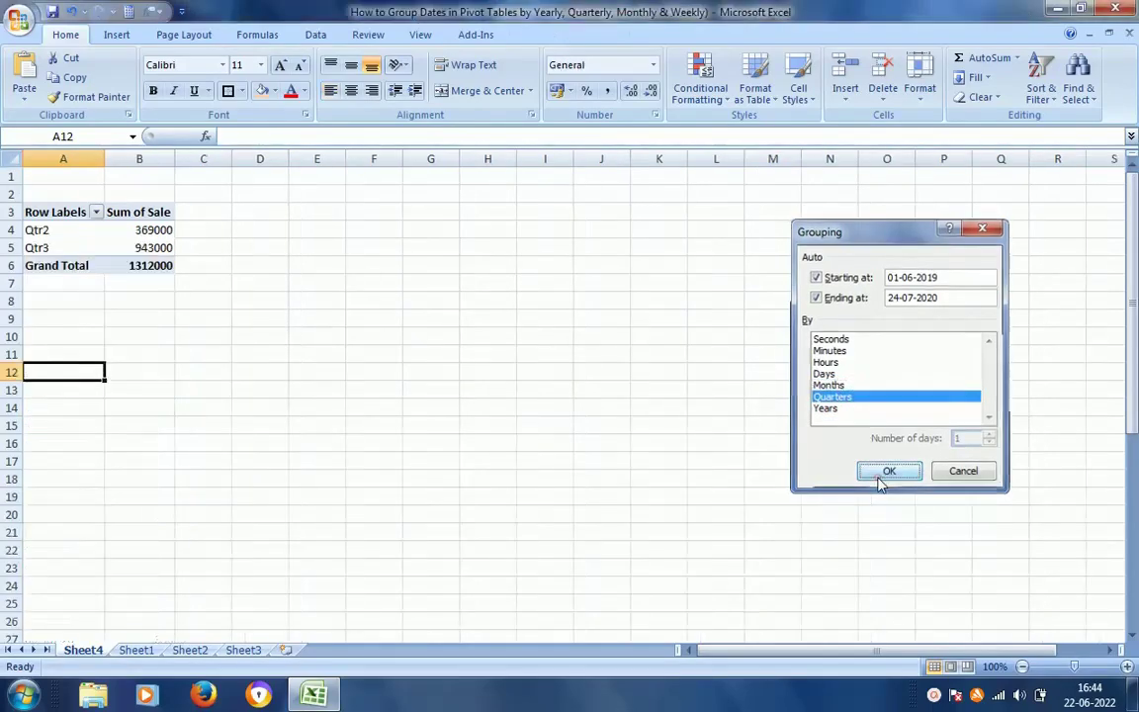
{"action": "key", "text": "ctrl+z"}
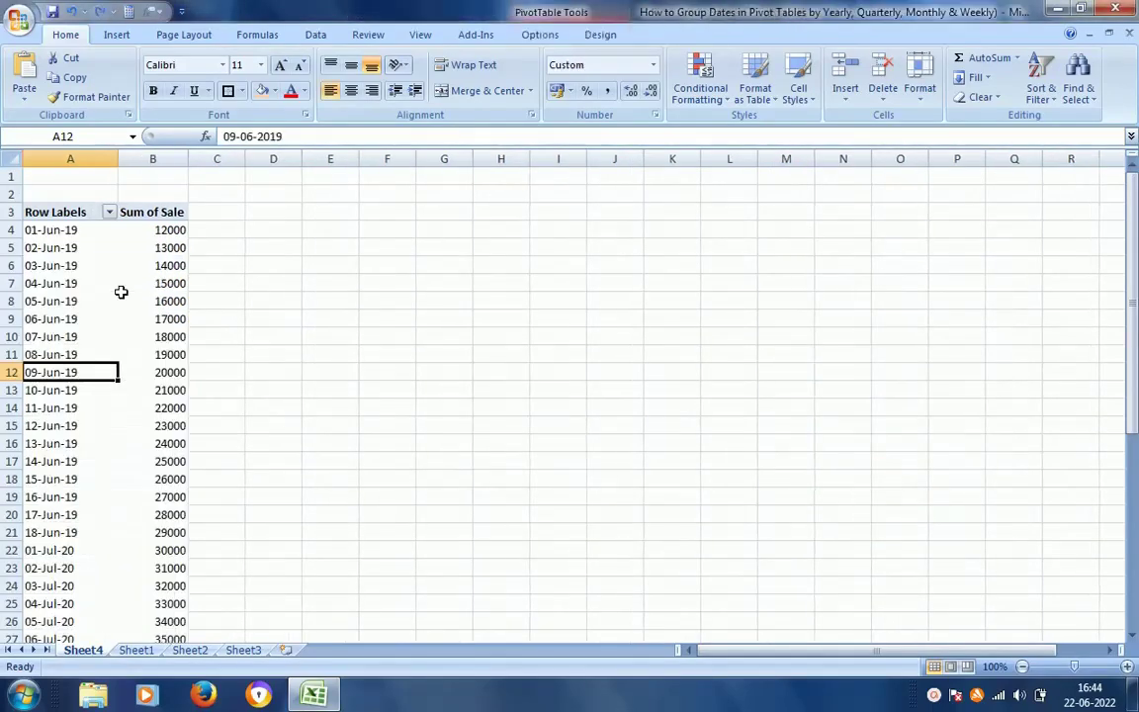
{"action": "left_click", "coordinate": [69, 318]}
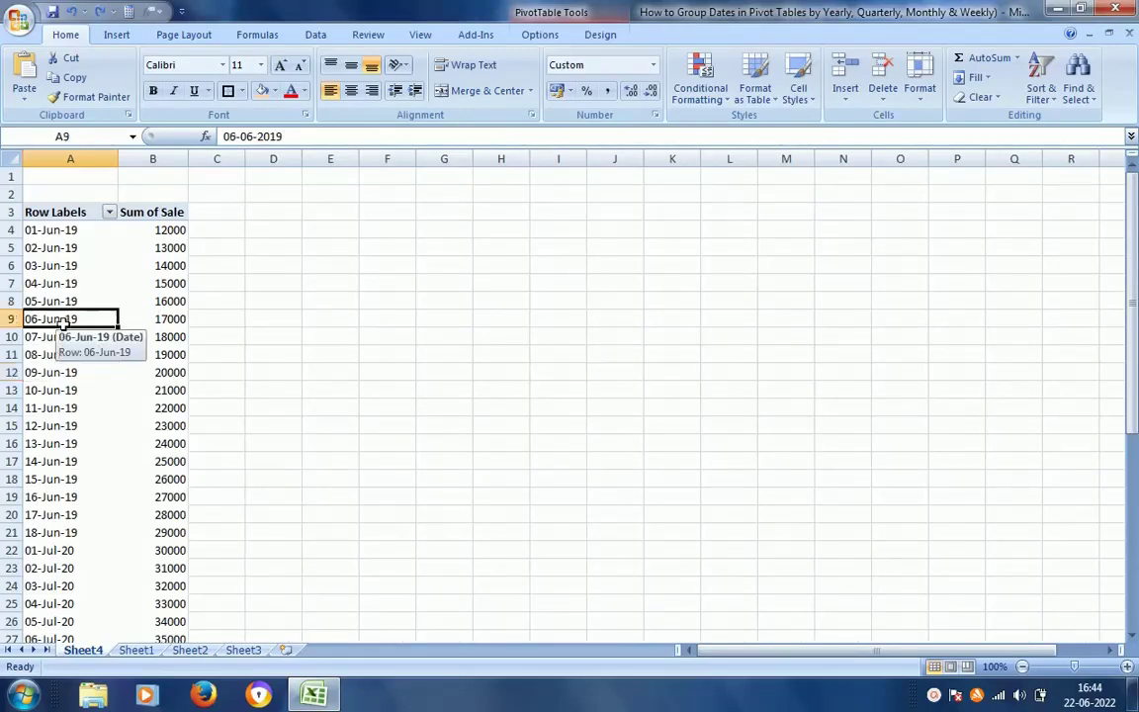
{"action": "right_click", "coordinate": [67, 324]}
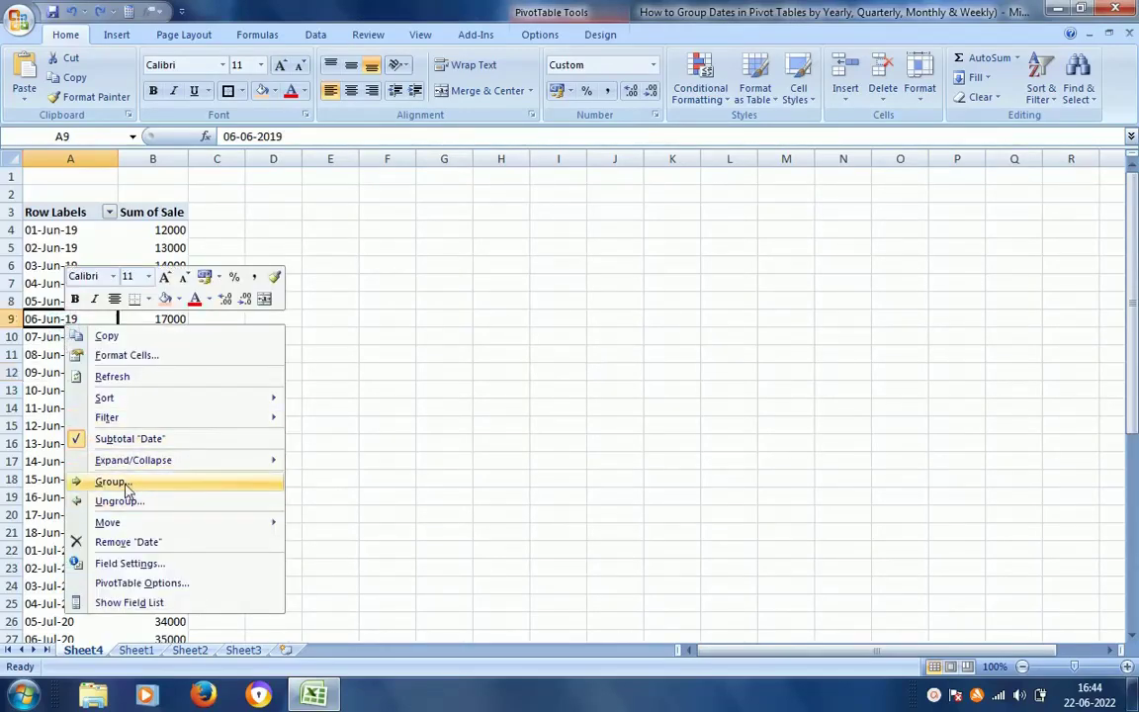
{"action": "left_click", "coordinate": [427, 379]}
{"action": "left_click", "coordinate": [65, 267]}
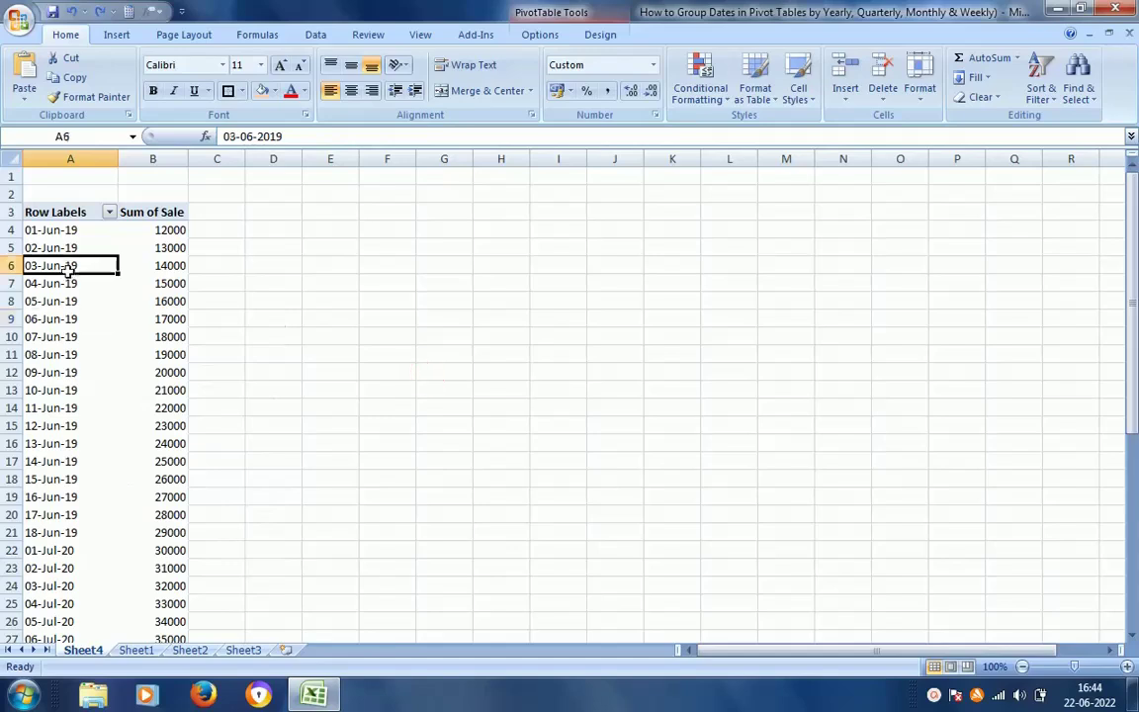
{"action": "left_click", "coordinate": [57, 334]}
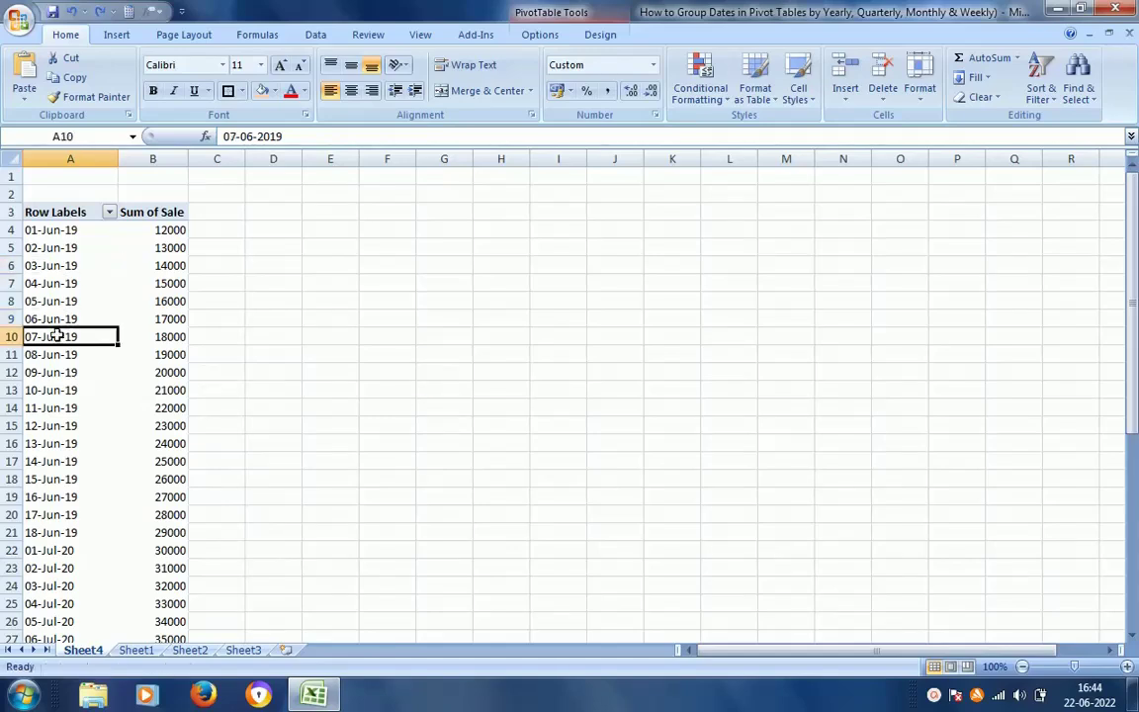
{"action": "right_click", "coordinate": [57, 331]}
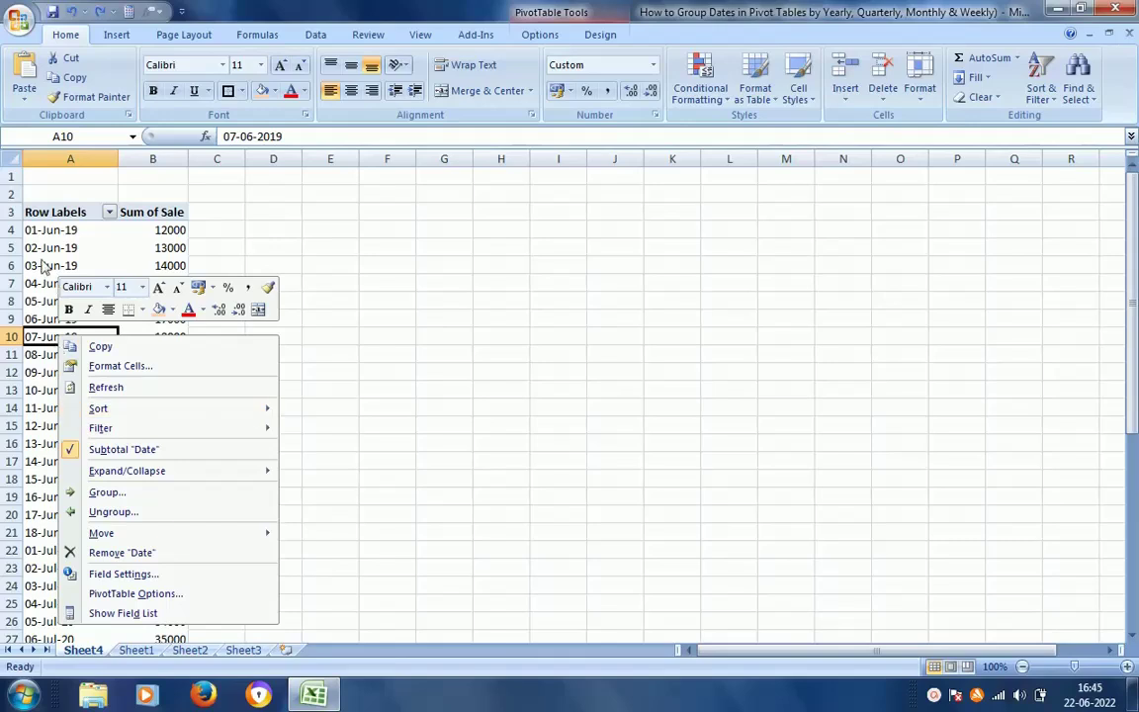
{"action": "key", "text": "Escape"}
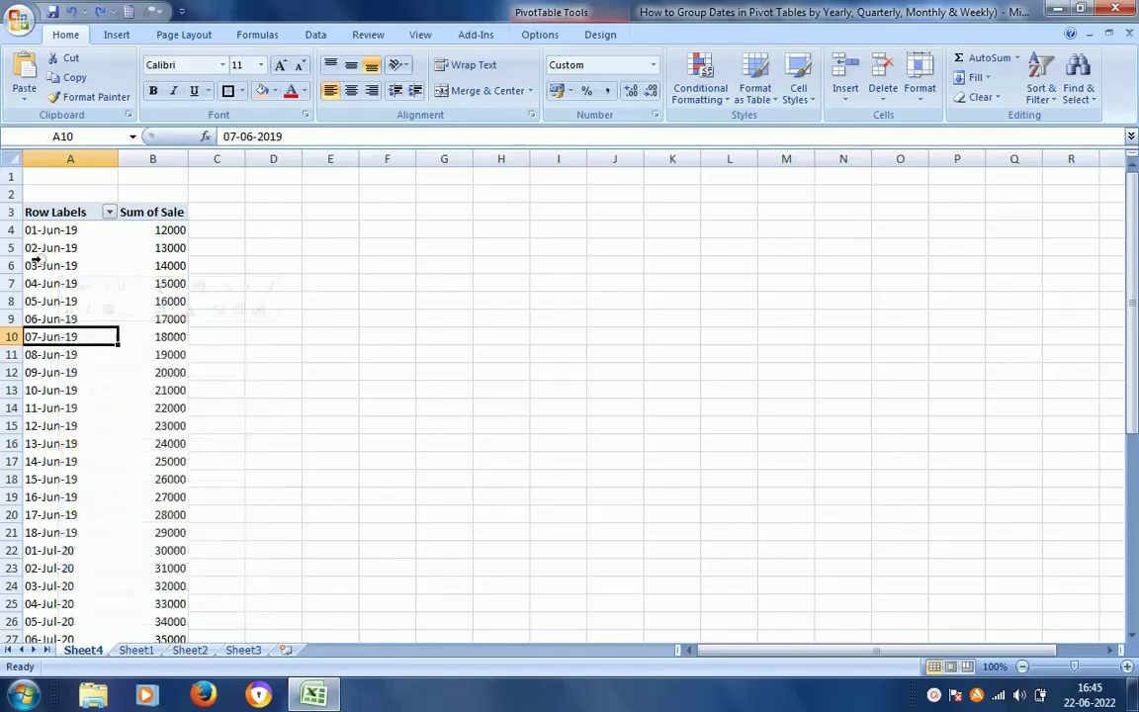
{"action": "left_click", "coordinate": [61, 478]}
{"action": "left_click", "coordinate": [60, 408]}
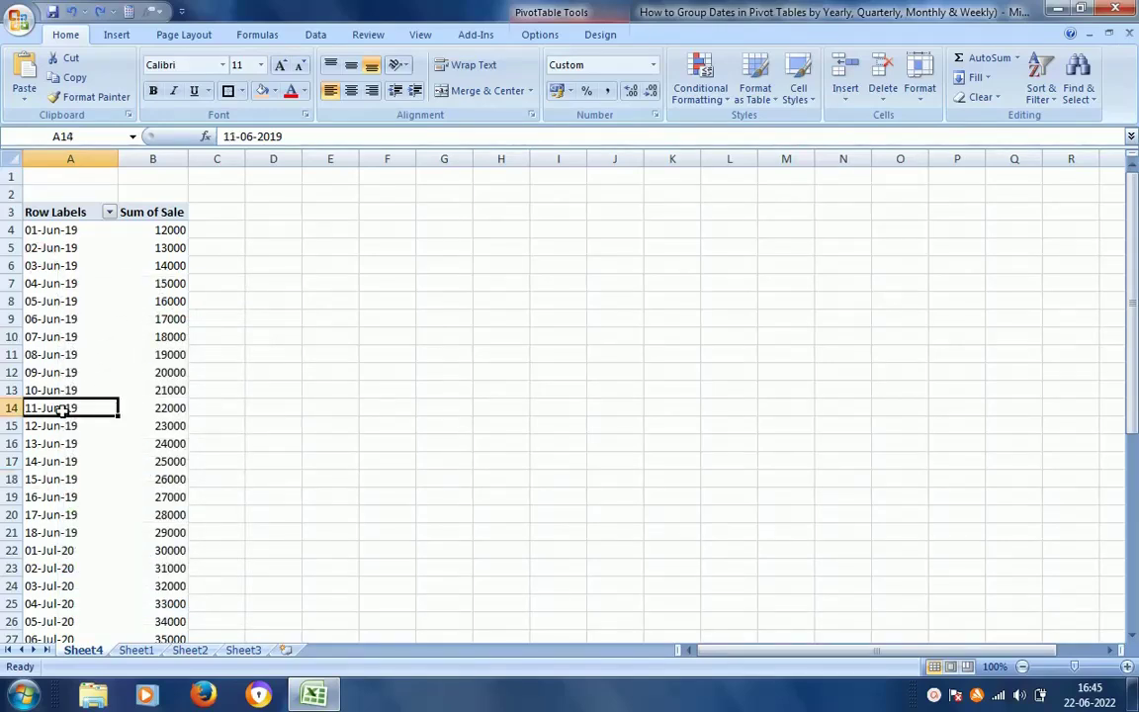
{"action": "left_click", "coordinate": [166, 246]}
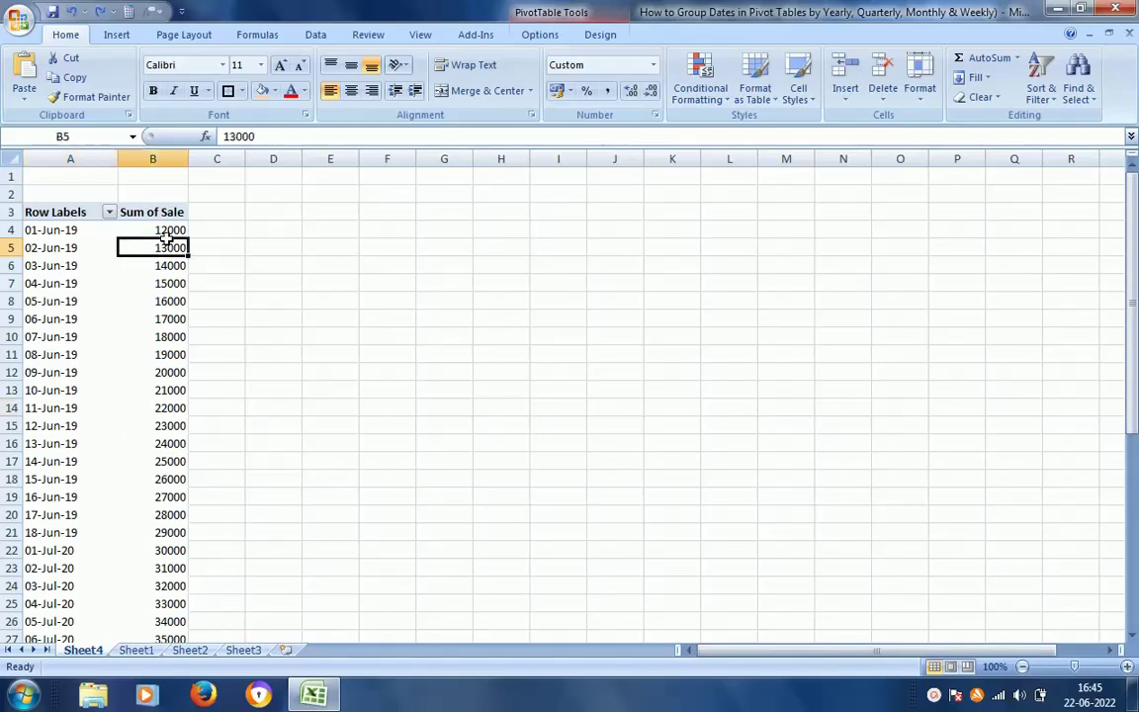
{"action": "left_click", "coordinate": [98, 389]}
{"action": "left_click", "coordinate": [133, 335]}
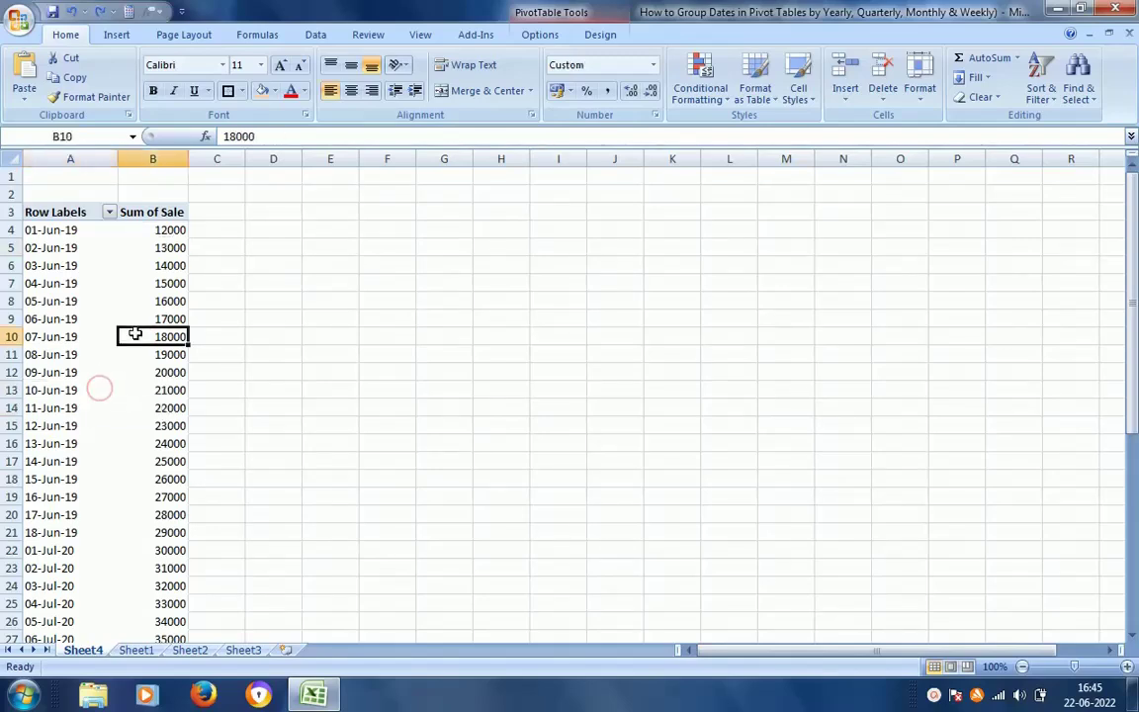
- Show the PivotTable Field List and view the options of the Sum of Sale value field
{"action": "right_click", "coordinate": [135, 336]}
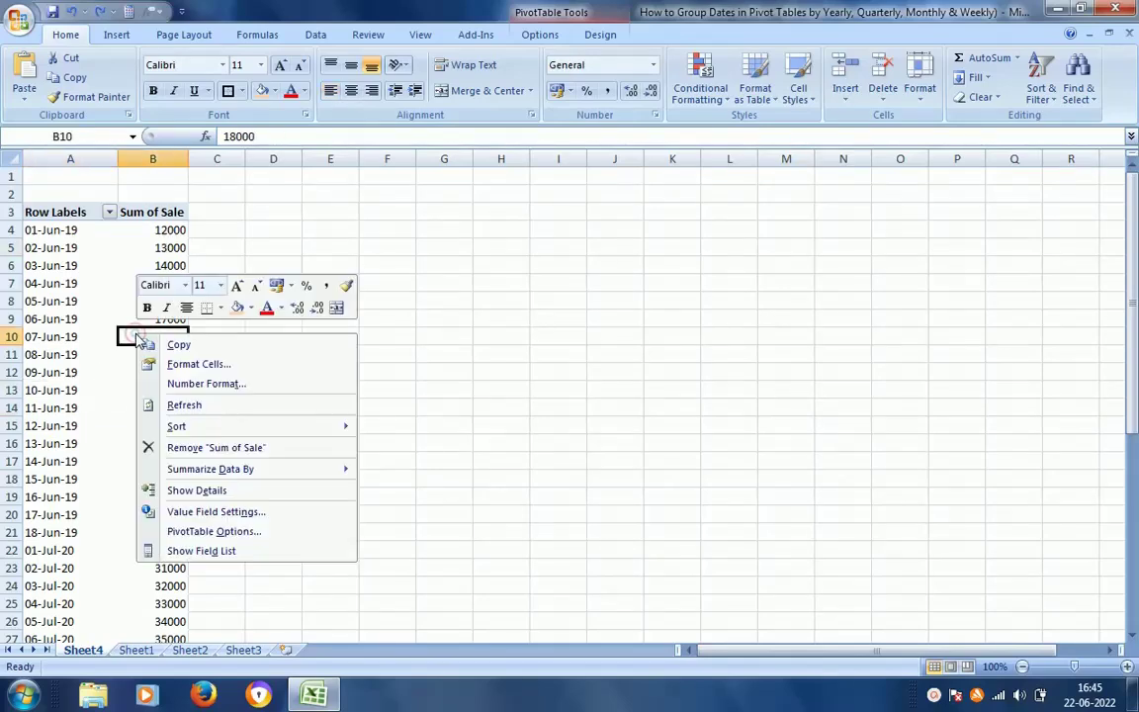
{"action": "left_click", "coordinate": [199, 551]}
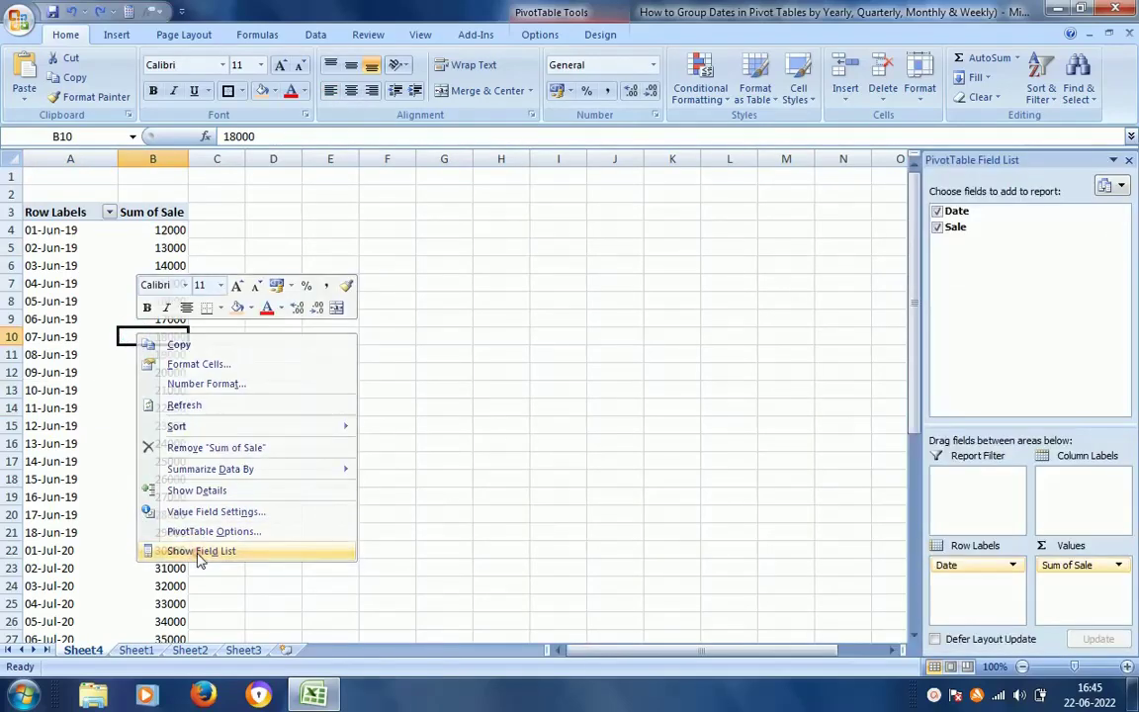
{"action": "left_click", "coordinate": [1118, 565]}
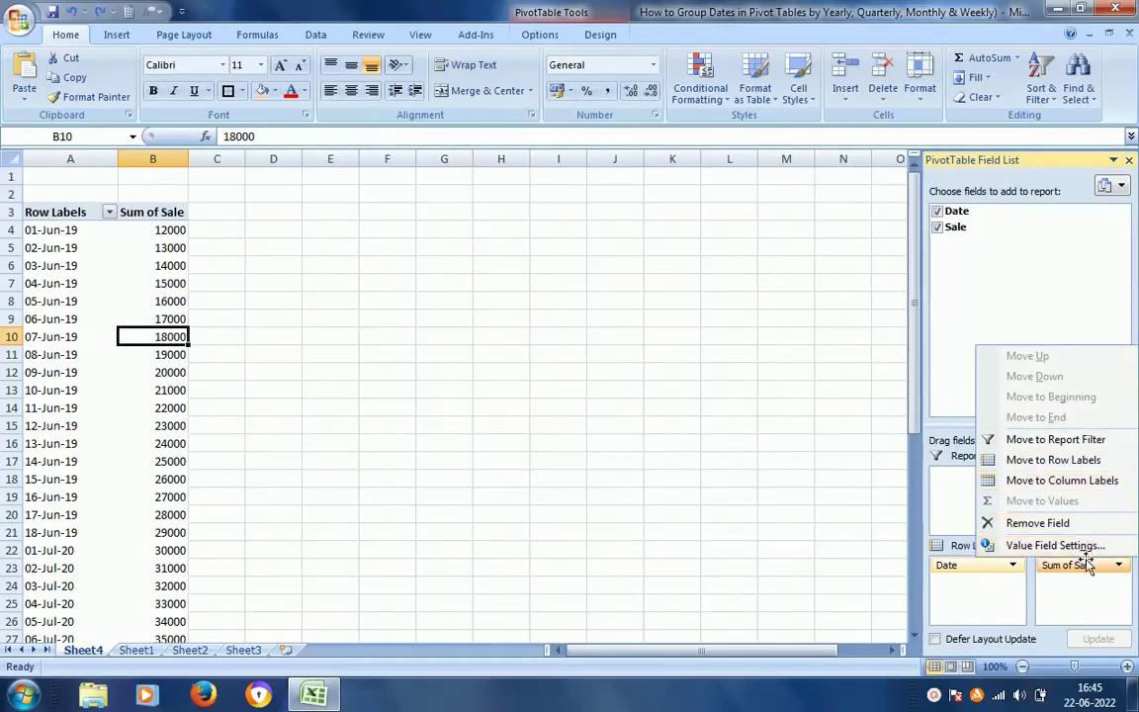
{"action": "left_click", "coordinate": [1119, 565]}
{"action": "left_click", "coordinate": [1120, 565]}
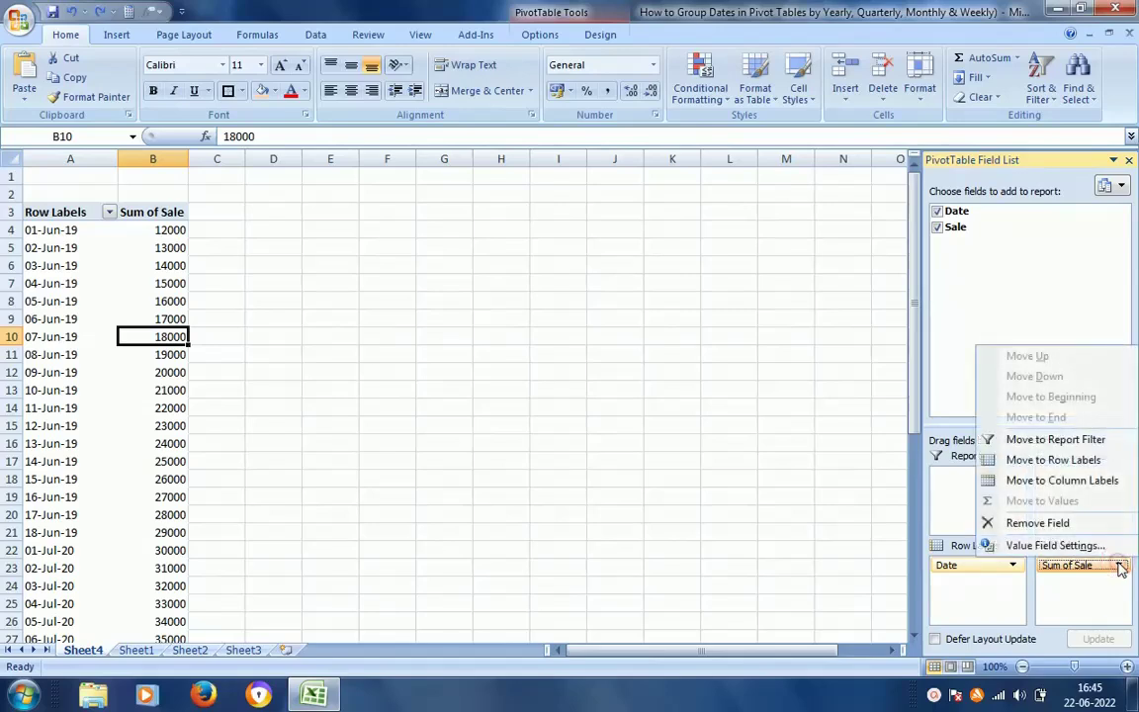
{"action": "left_click", "coordinate": [1063, 562]}
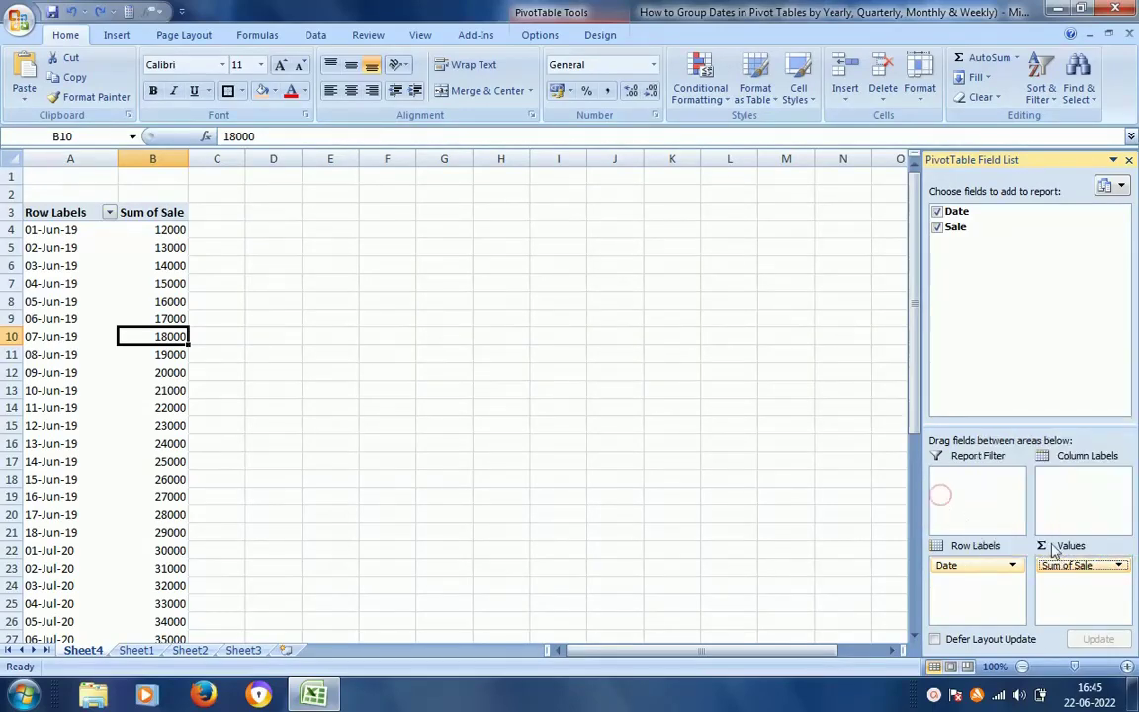
- Move the Sale field from Values to Report Filter, look at its filter items, and return it to Values
{"action": "left_click_drag", "start_coordinate": [1063, 562], "coordinate": [990, 488]}
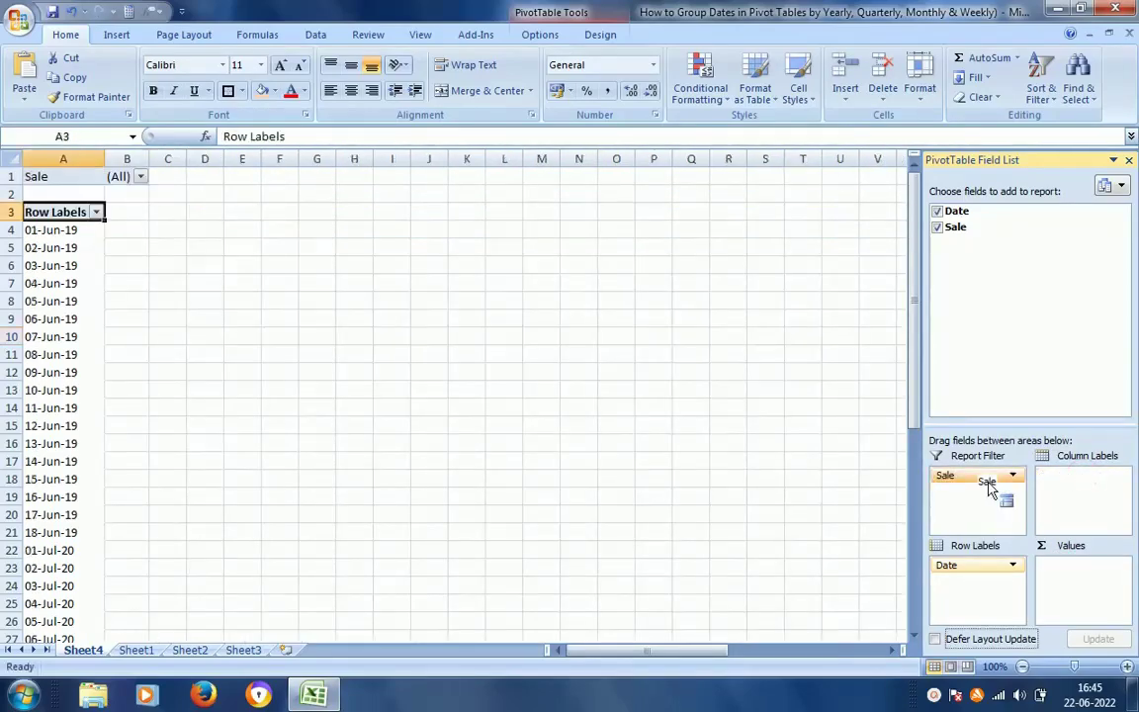
{"action": "left_click", "coordinate": [140, 177]}
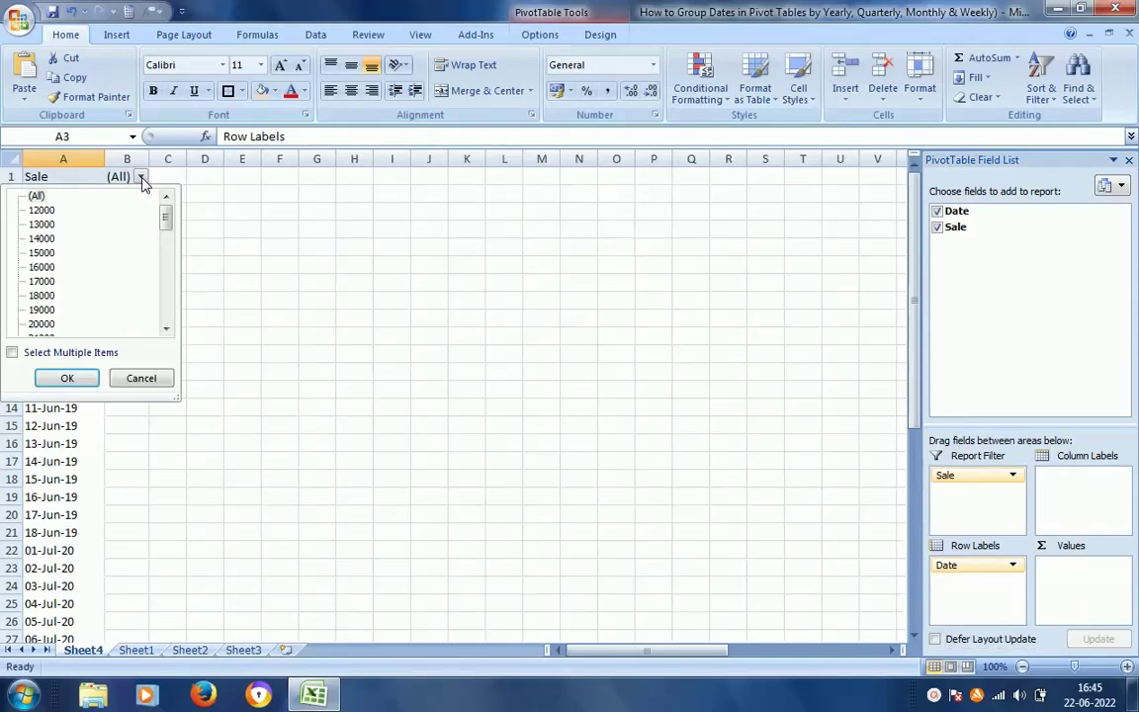
{"action": "left_click", "coordinate": [140, 178]}
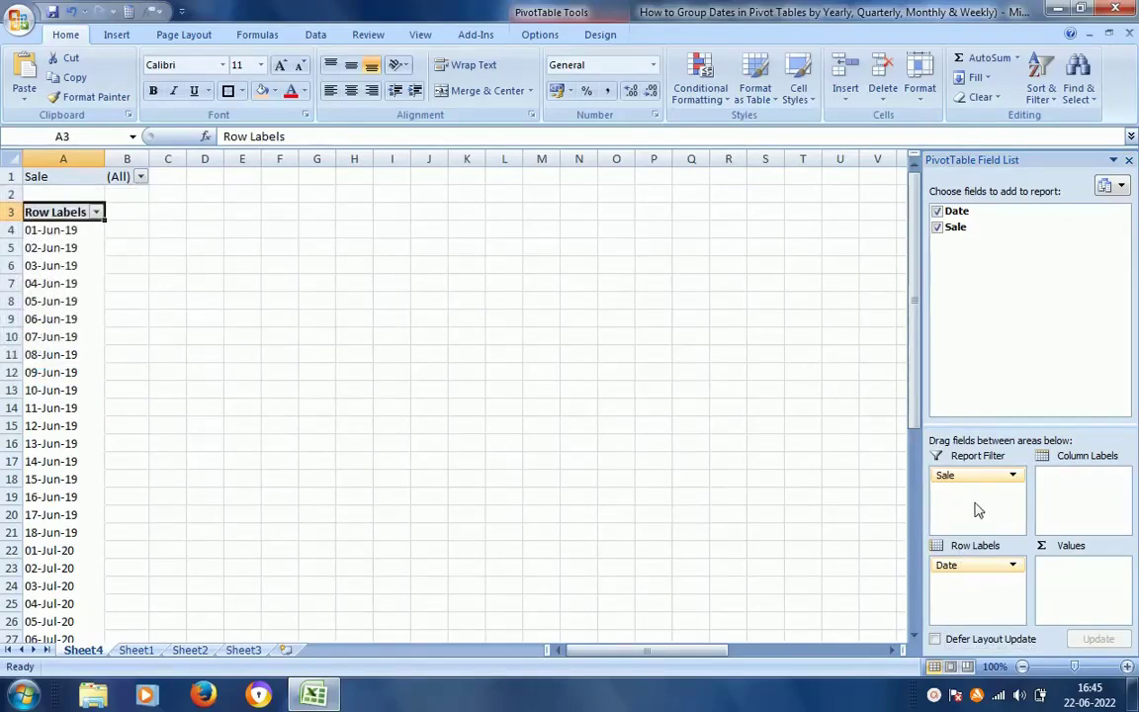
{"action": "left_click_drag", "start_coordinate": [983, 477], "coordinate": [1073, 572]}
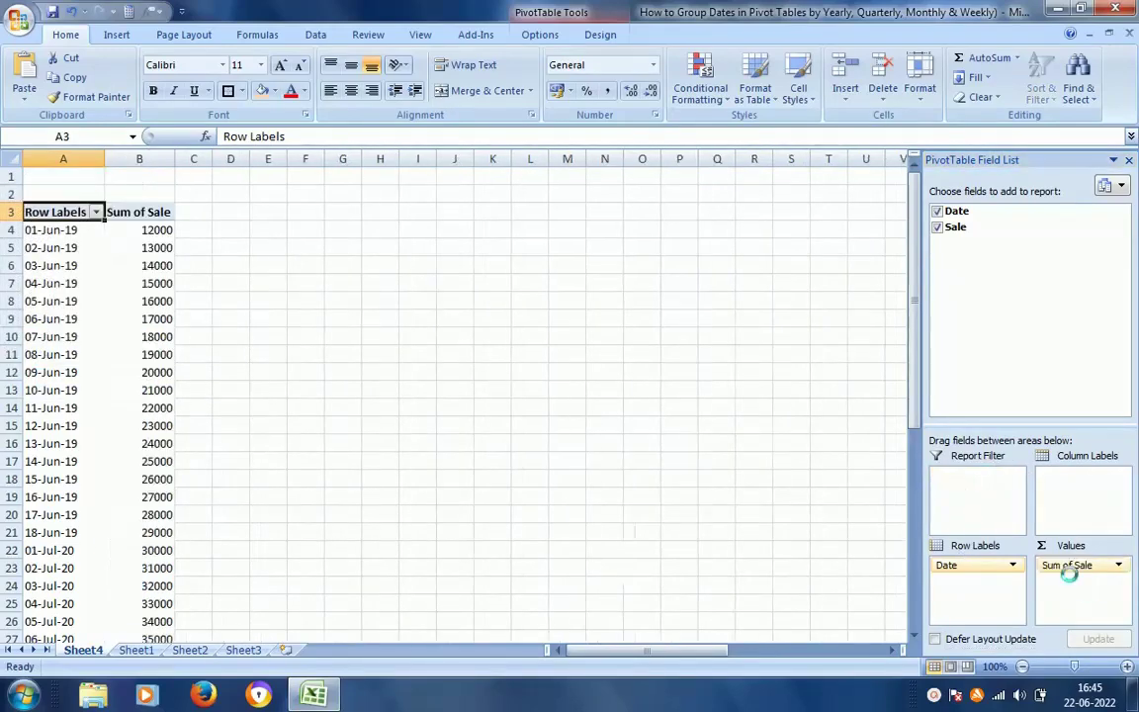
- Close the PivotTable Field List and compare the source sales data on Sheet1 with the PivotTable on Sheet4
{"action": "left_click", "coordinate": [1128, 161]}
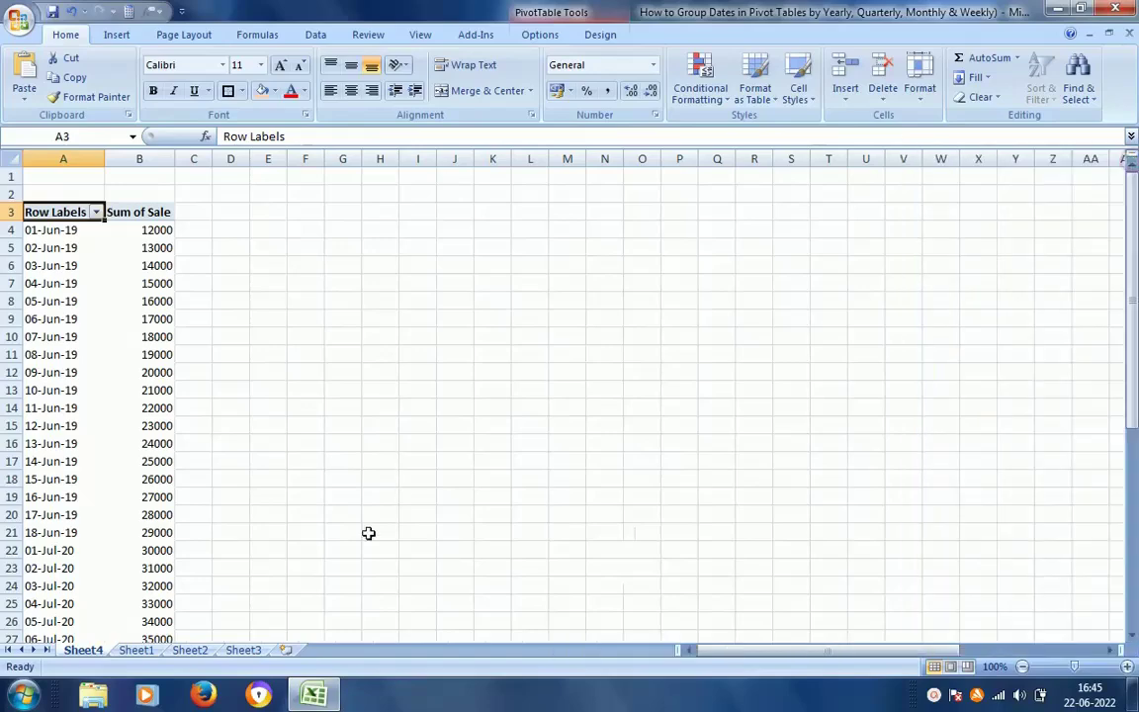
{"action": "left_click", "coordinate": [137, 650]}
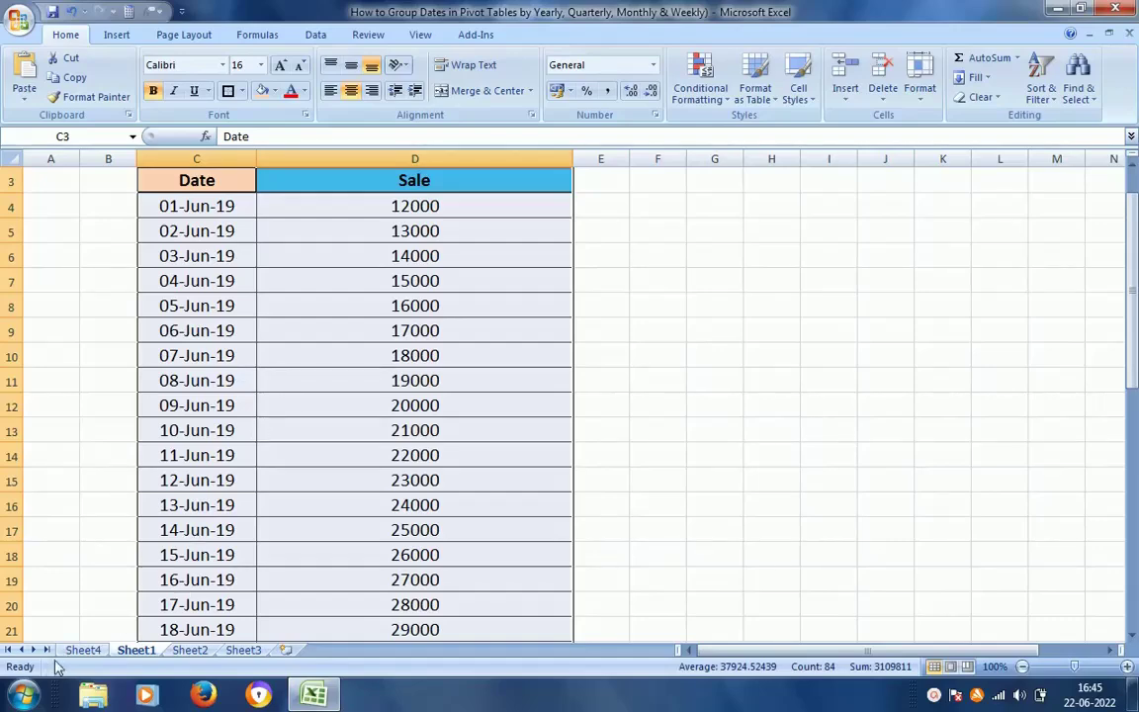
{"action": "left_click", "coordinate": [83, 649]}
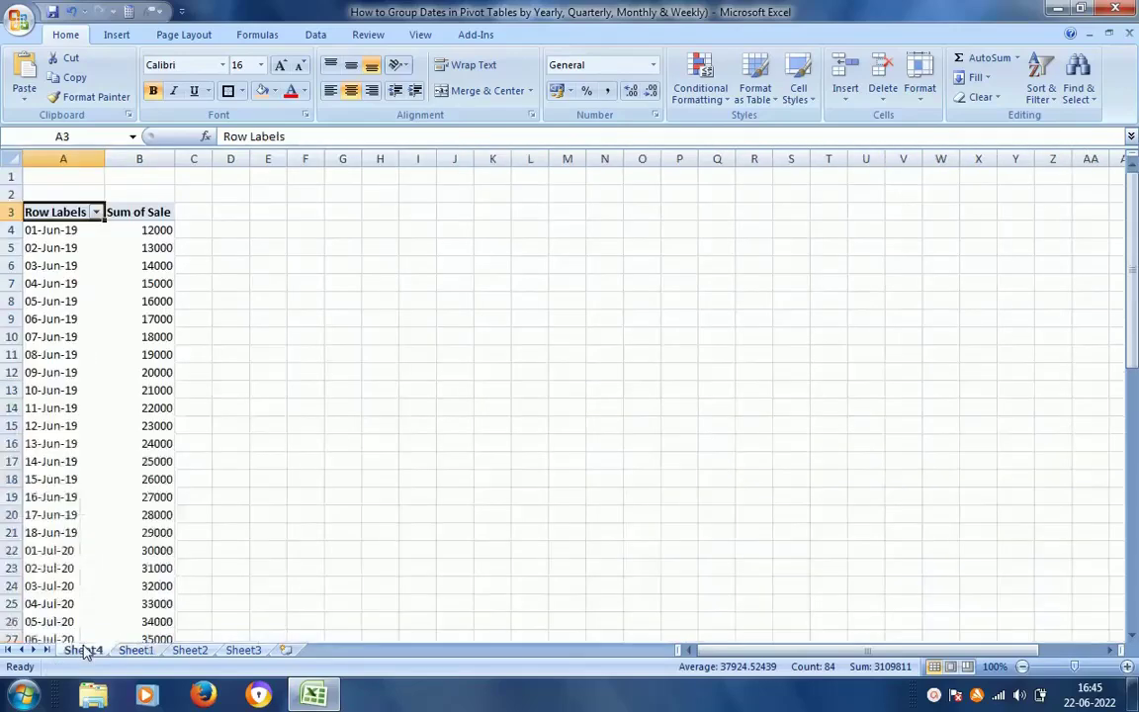
{"action": "left_click", "coordinate": [136, 650]}
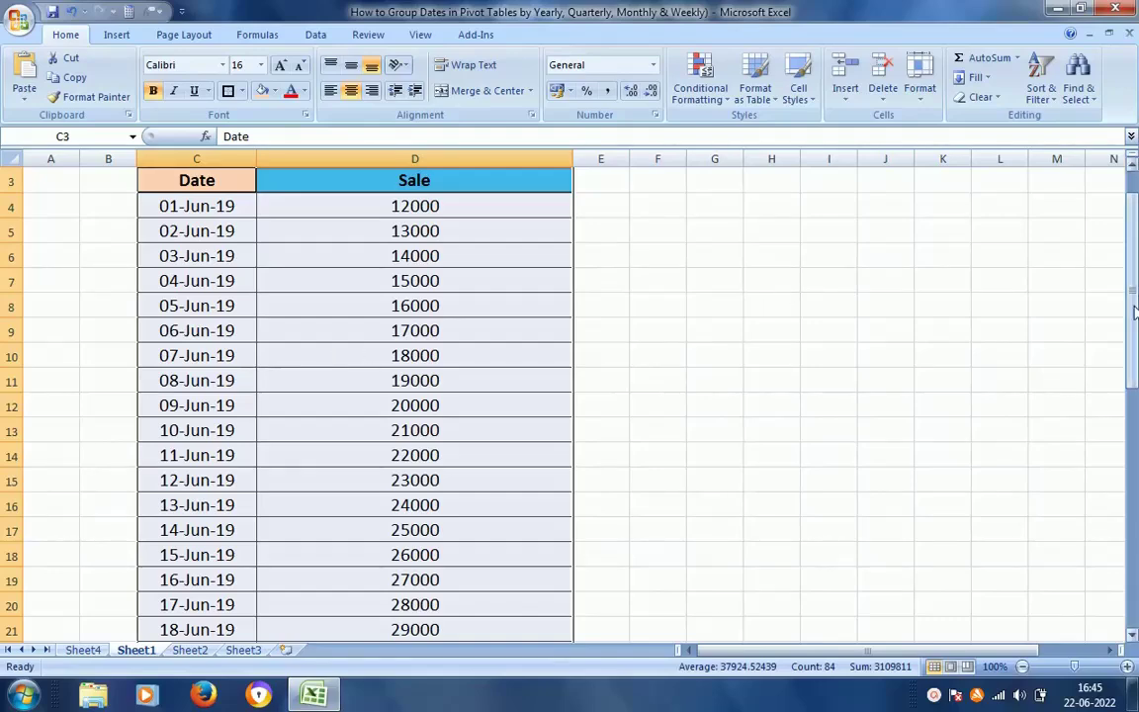
{"action": "left_click_drag", "start_coordinate": [1129, 343], "coordinate": [1130, 315]}
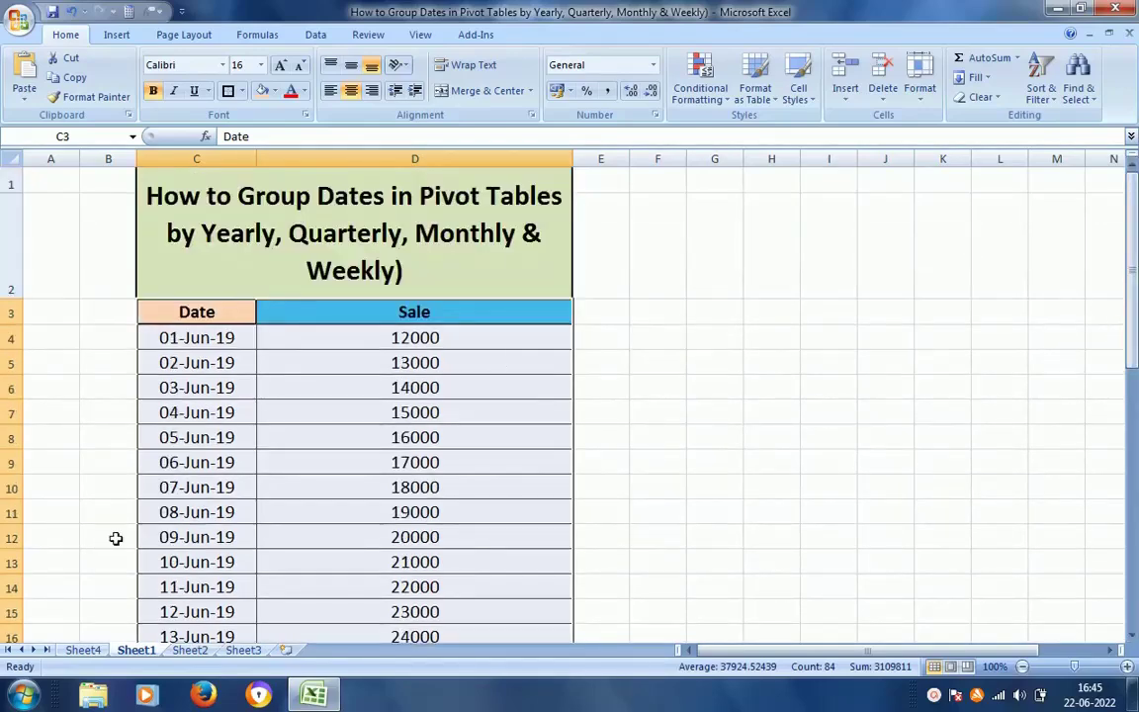
{"action": "left_click", "coordinate": [79, 650]}
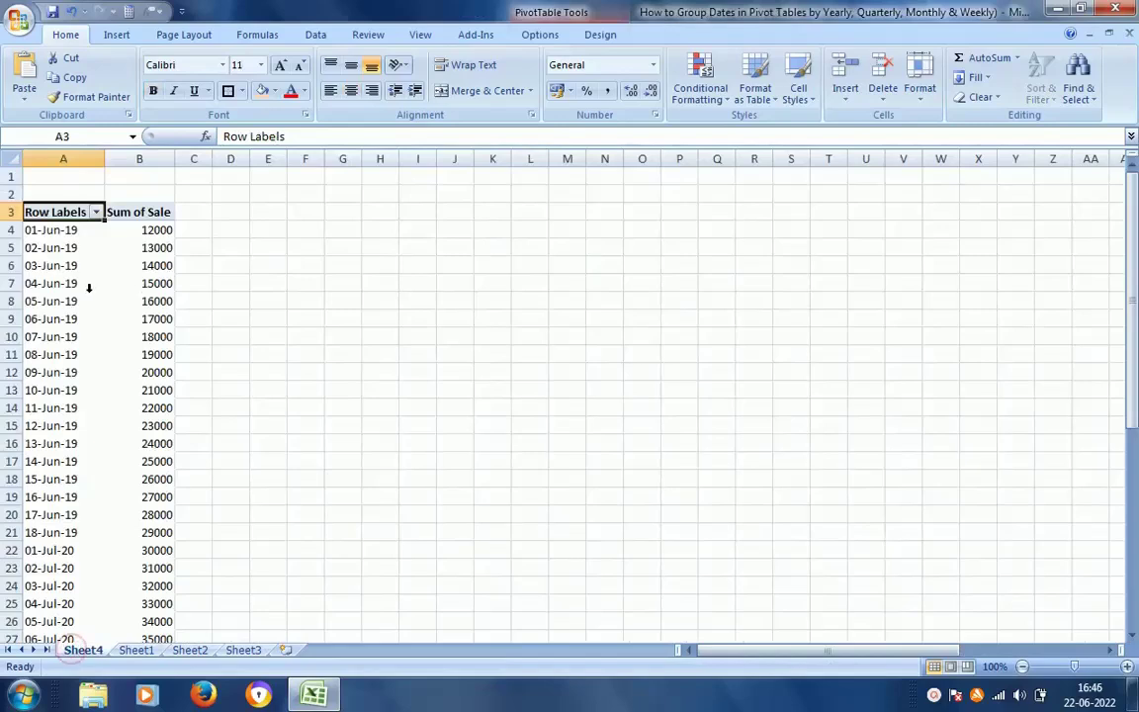
- Group the PivotTable's dates by Quarters only, leaving Months deselected
{"action": "left_click", "coordinate": [64, 310]}
{"action": "right_click", "coordinate": [57, 282]}
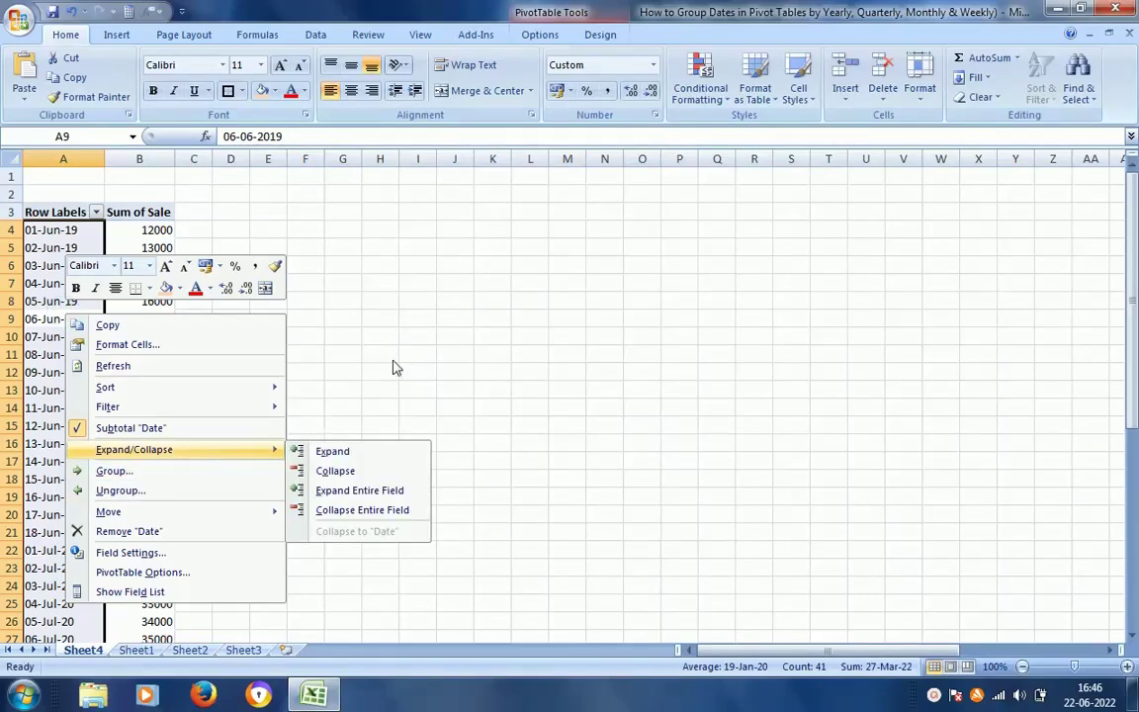
{"action": "left_click", "coordinate": [127, 491]}
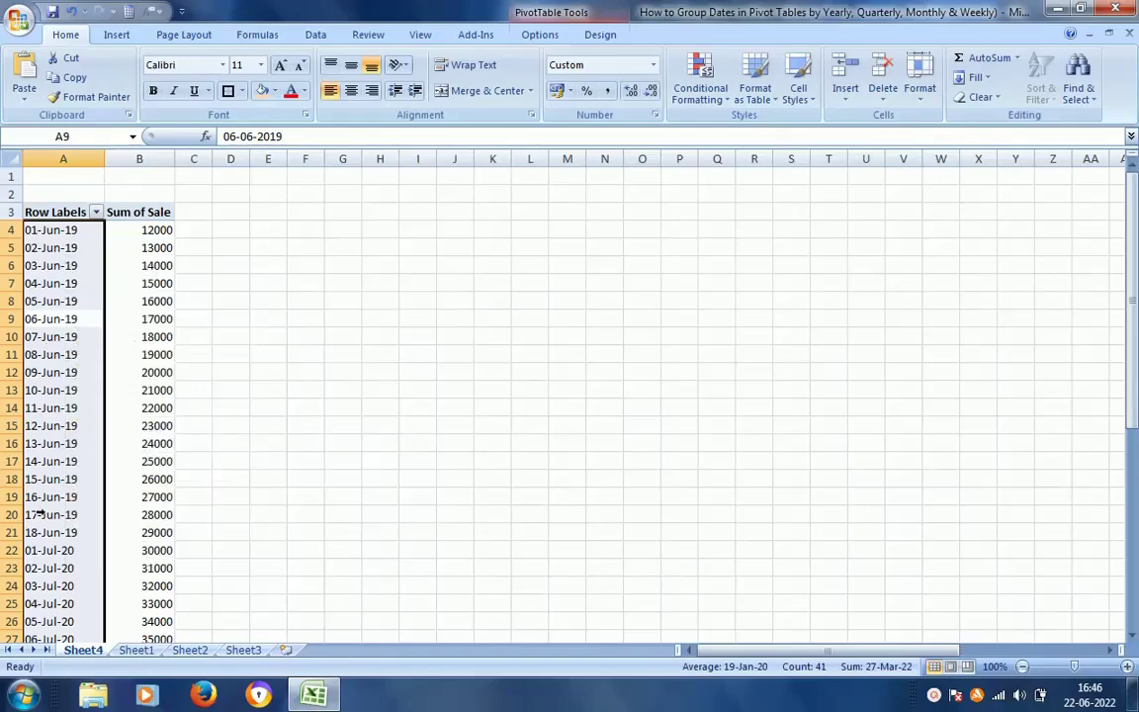
{"action": "right_click", "coordinate": [61, 393]}
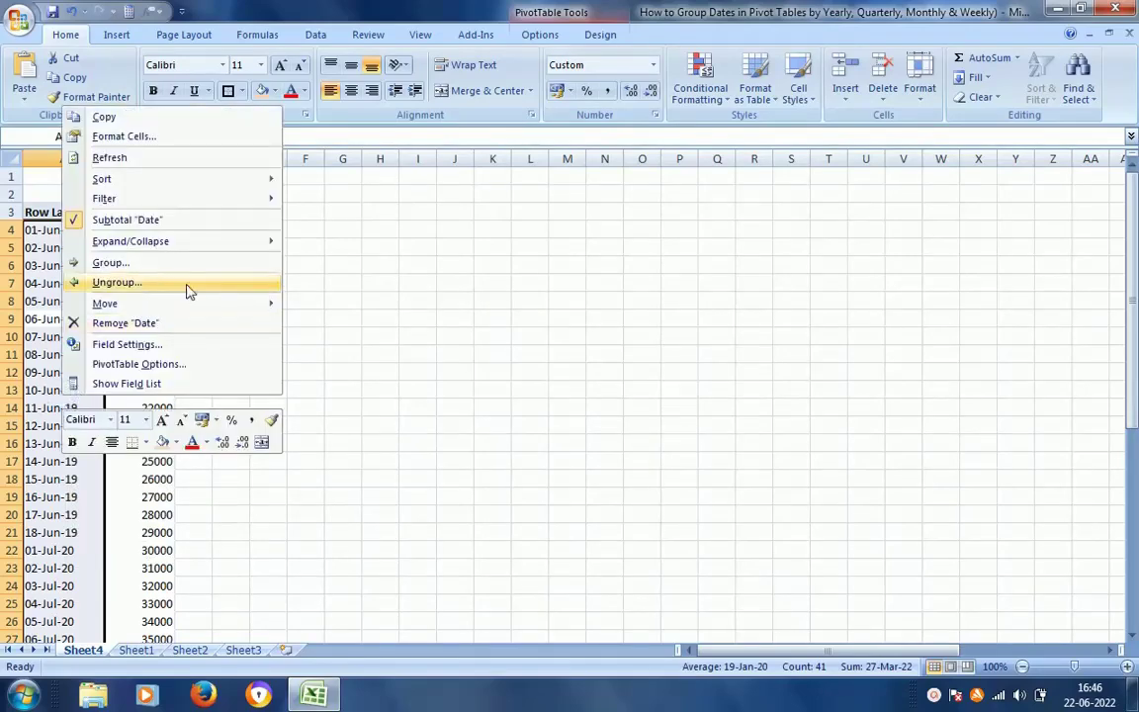
{"action": "left_click", "coordinate": [110, 263]}
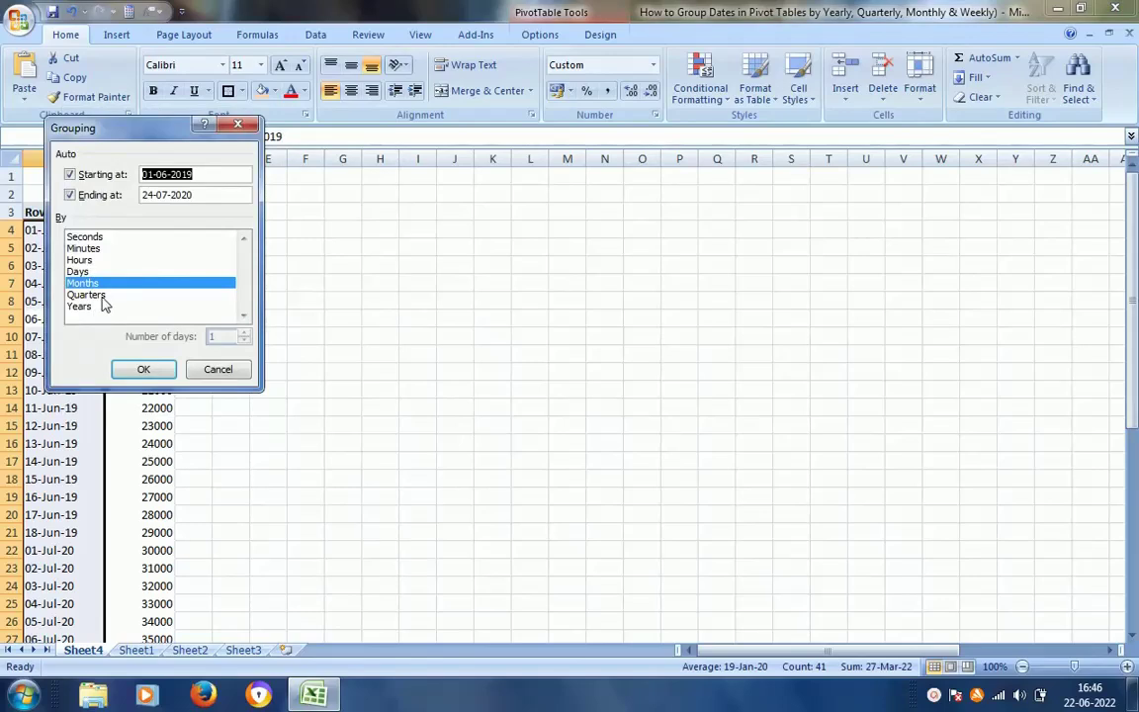
{"action": "left_click", "coordinate": [101, 296]}
{"action": "left_click", "coordinate": [110, 284]}
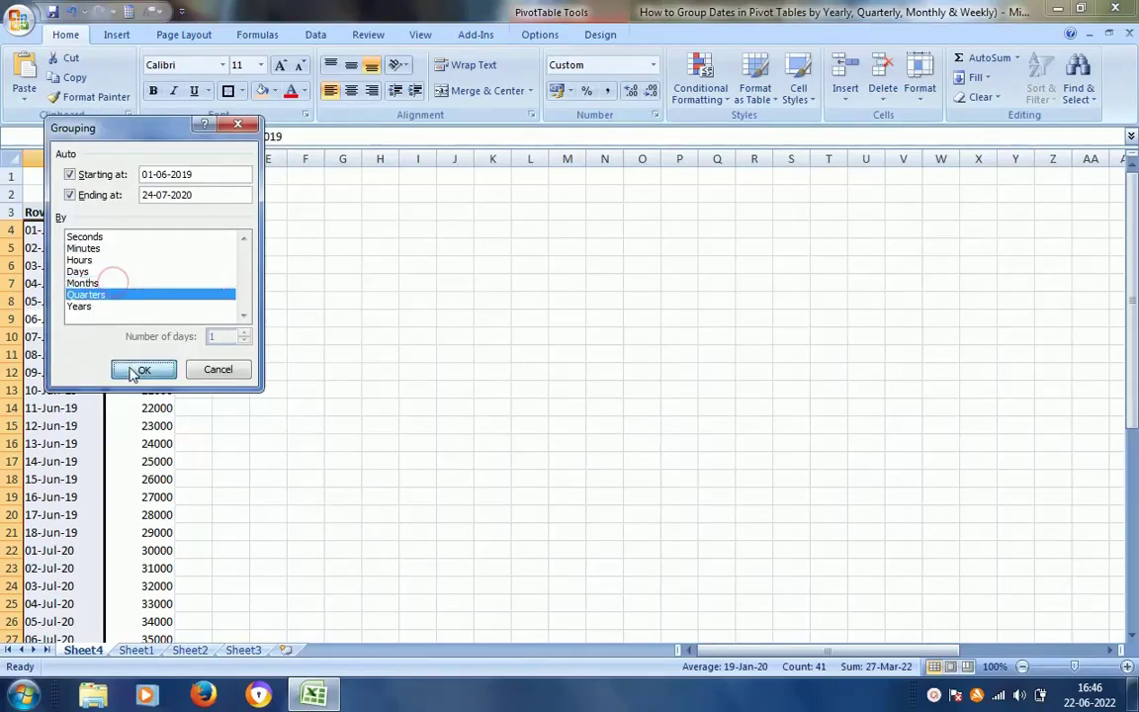
{"action": "left_click", "coordinate": [135, 369]}
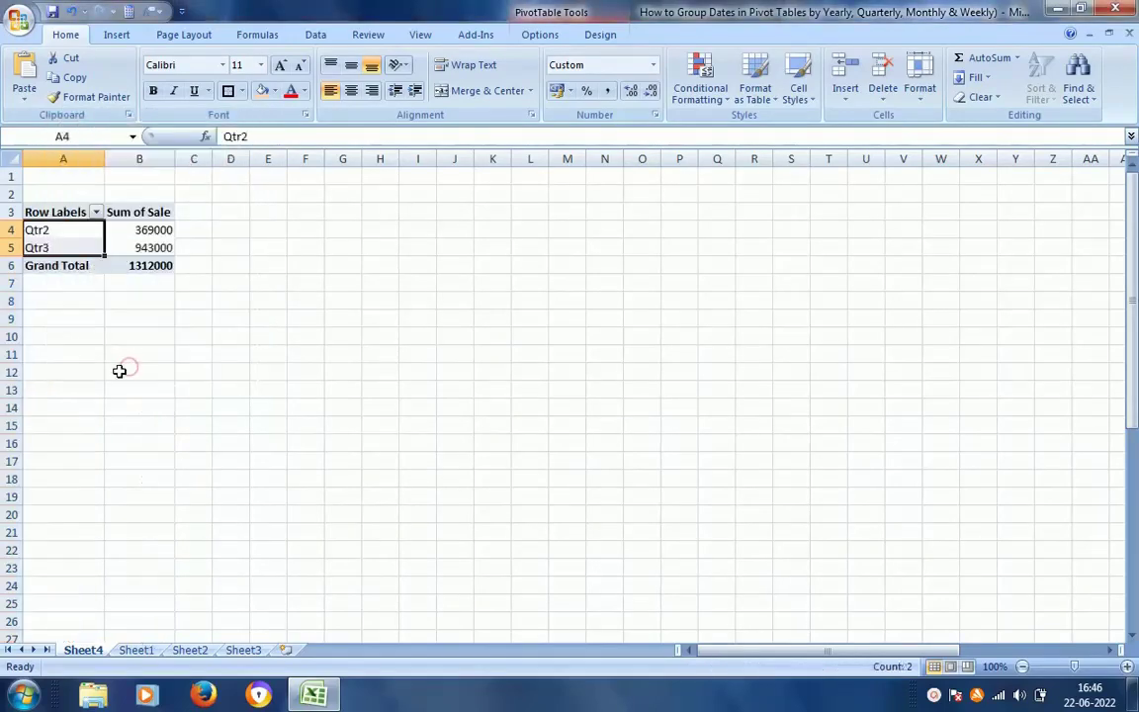
- Ungroup the quarterly date grouping in the PivotTable
{"action": "left_click", "coordinate": [61, 247]}
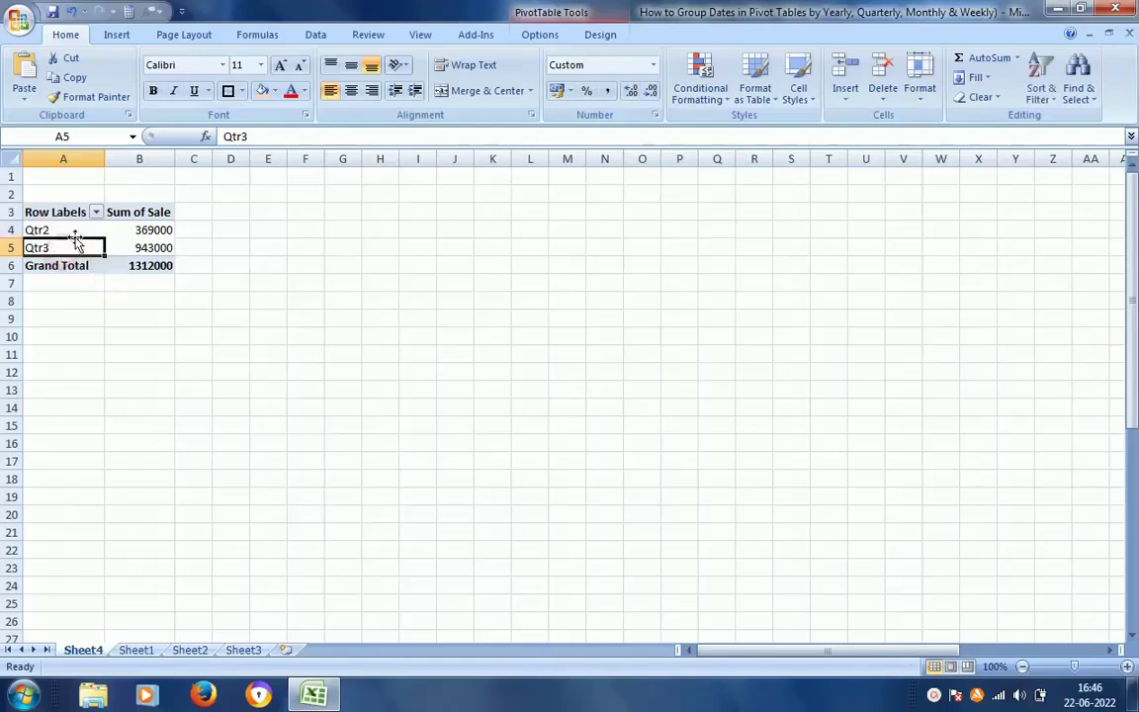
{"action": "left_click", "coordinate": [83, 229]}
{"action": "right_click", "coordinate": [83, 229]}
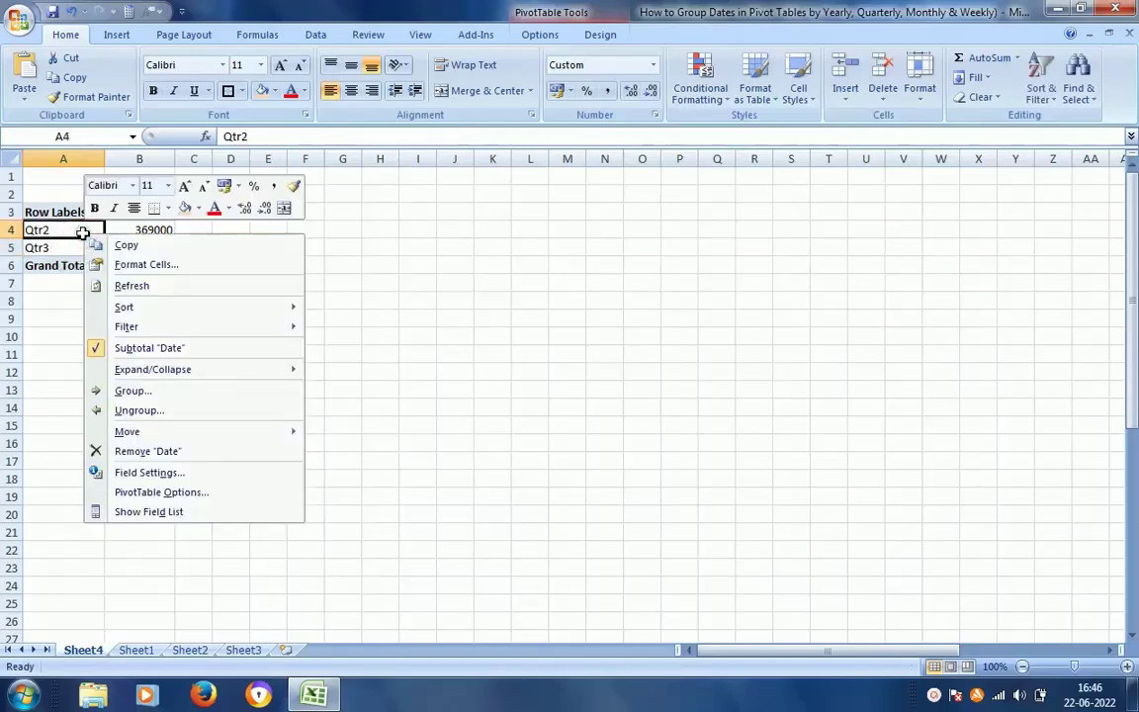
{"action": "left_click", "coordinate": [127, 409]}
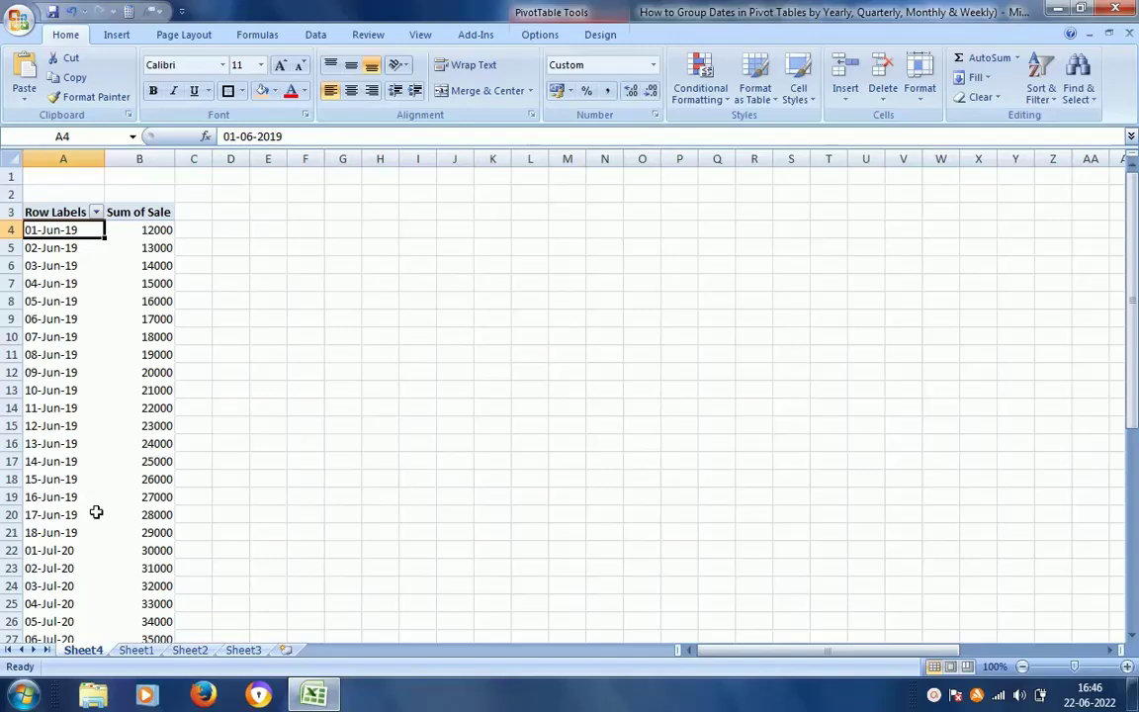
- Group the PivotTable's dates by both Months and Years
{"action": "left_click", "coordinate": [76, 435]}
{"action": "right_click", "coordinate": [76, 435]}
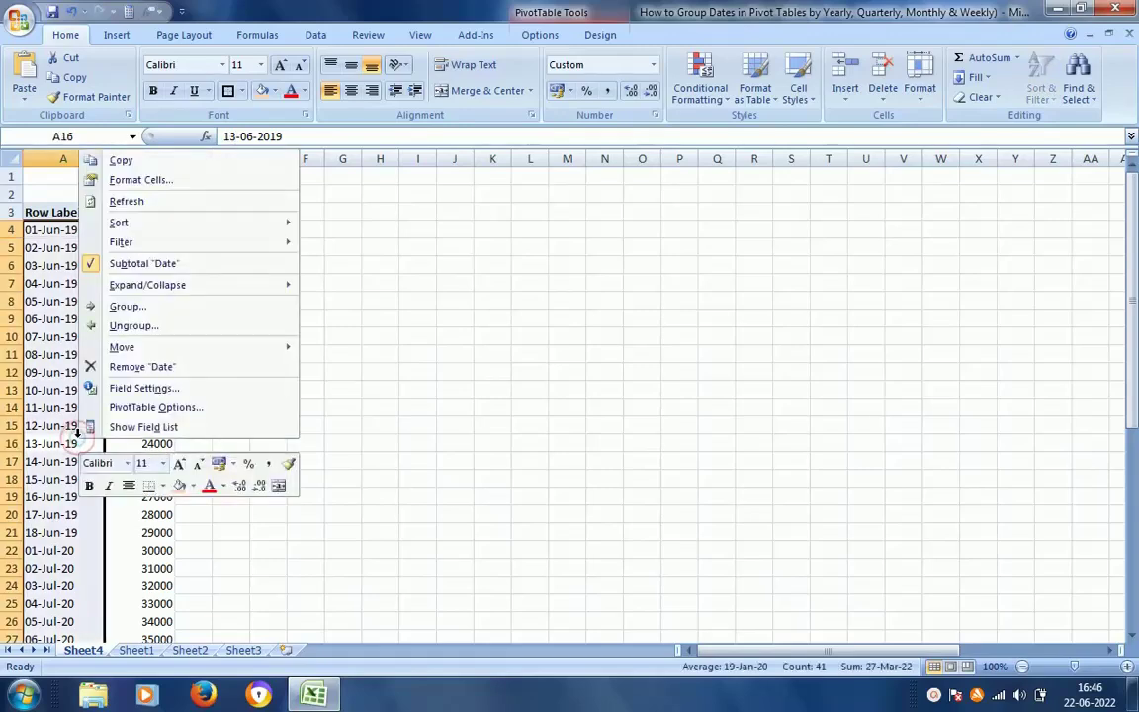
{"action": "left_click", "coordinate": [148, 307]}
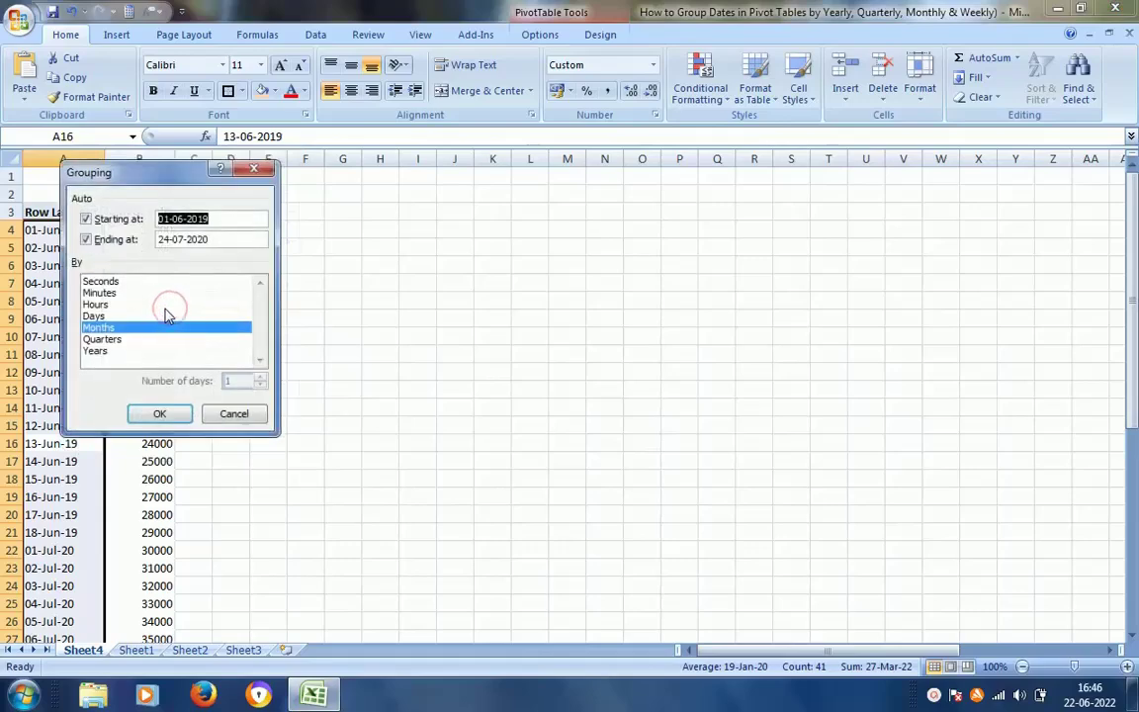
{"action": "left_click", "coordinate": [111, 352]}
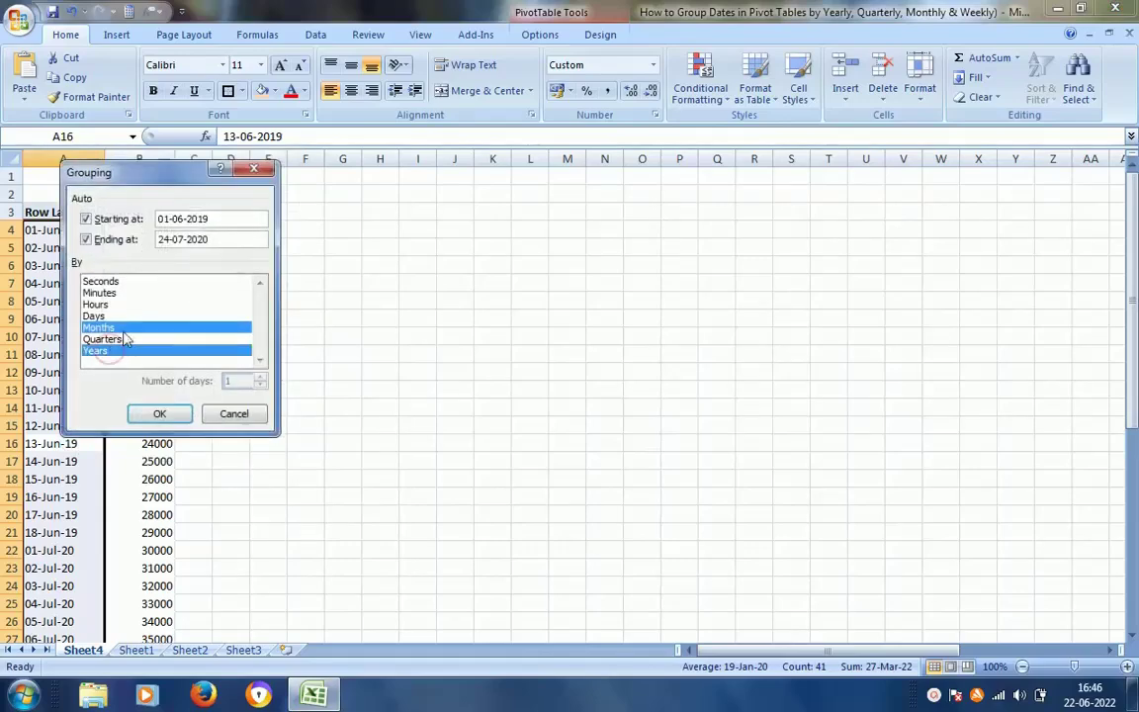
{"action": "left_click", "coordinate": [159, 414]}
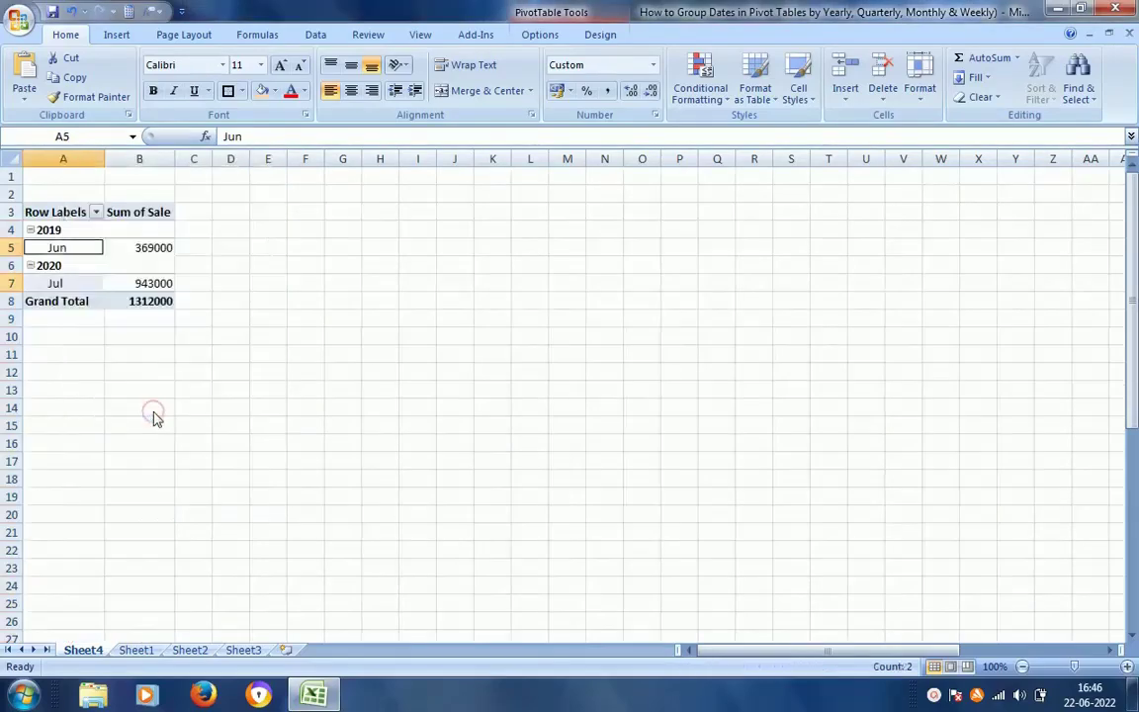
- Ungroup the year and month grouping so the PivotTable lists individual dates
{"action": "left_click", "coordinate": [84, 231]}
{"action": "right_click", "coordinate": [84, 230]}
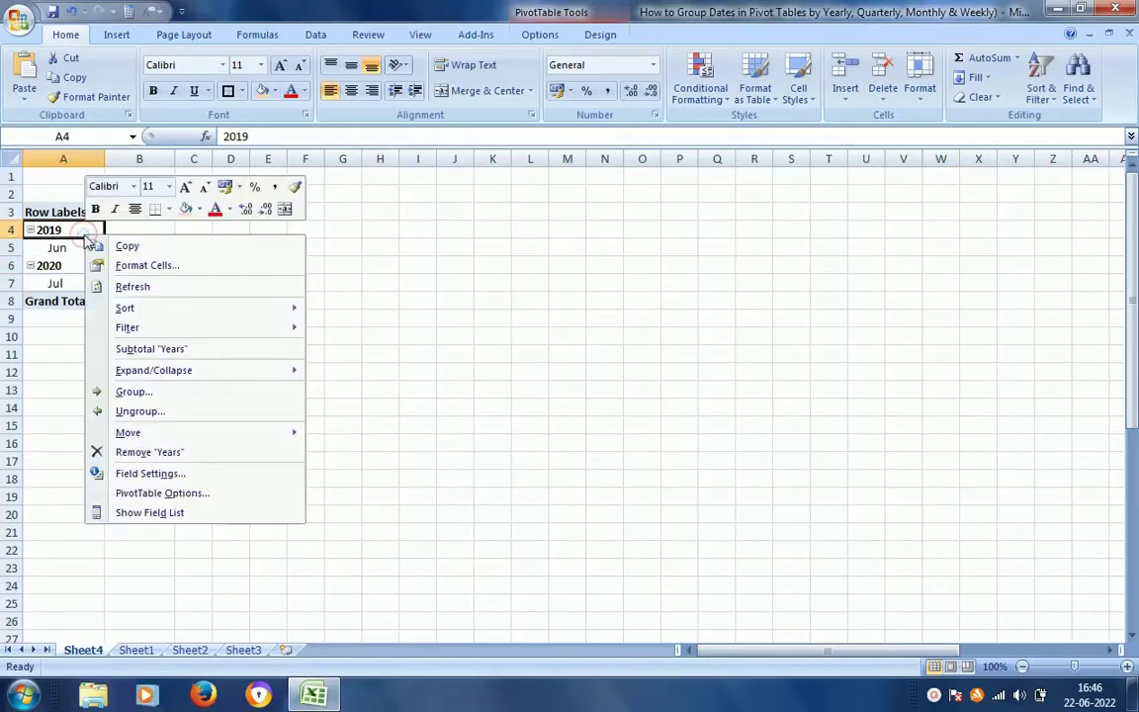
{"action": "left_click", "coordinate": [138, 413]}
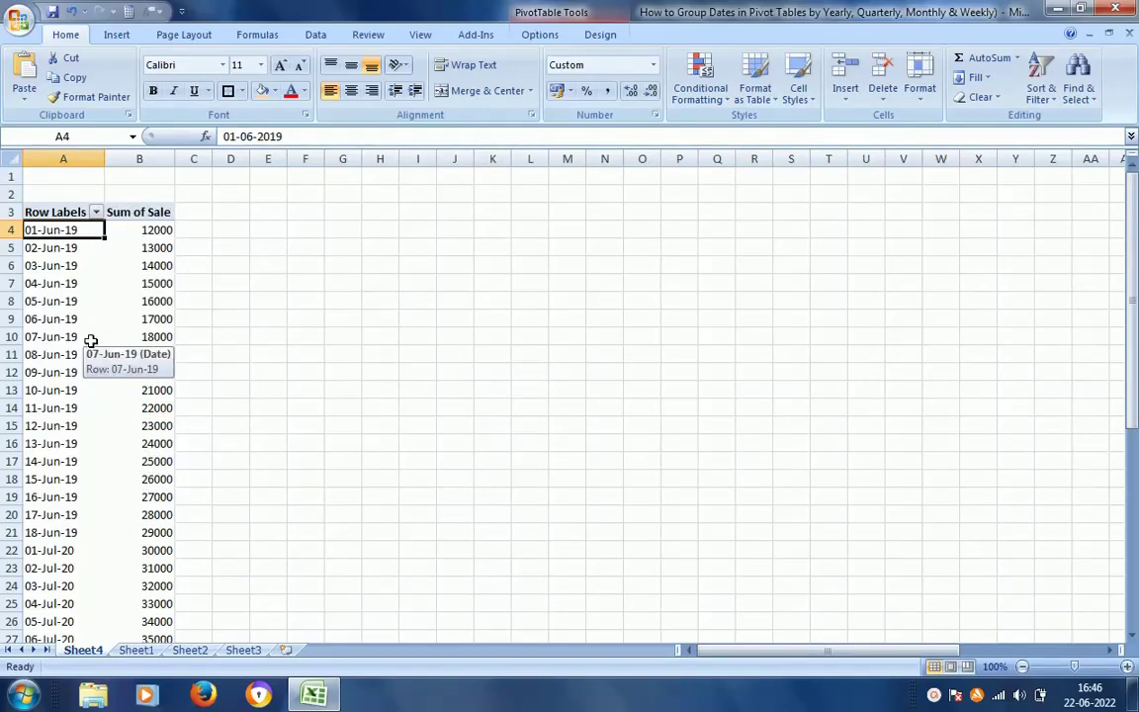
- Return to the source sales data on Sheet1
{"action": "left_click", "coordinate": [135, 649]}
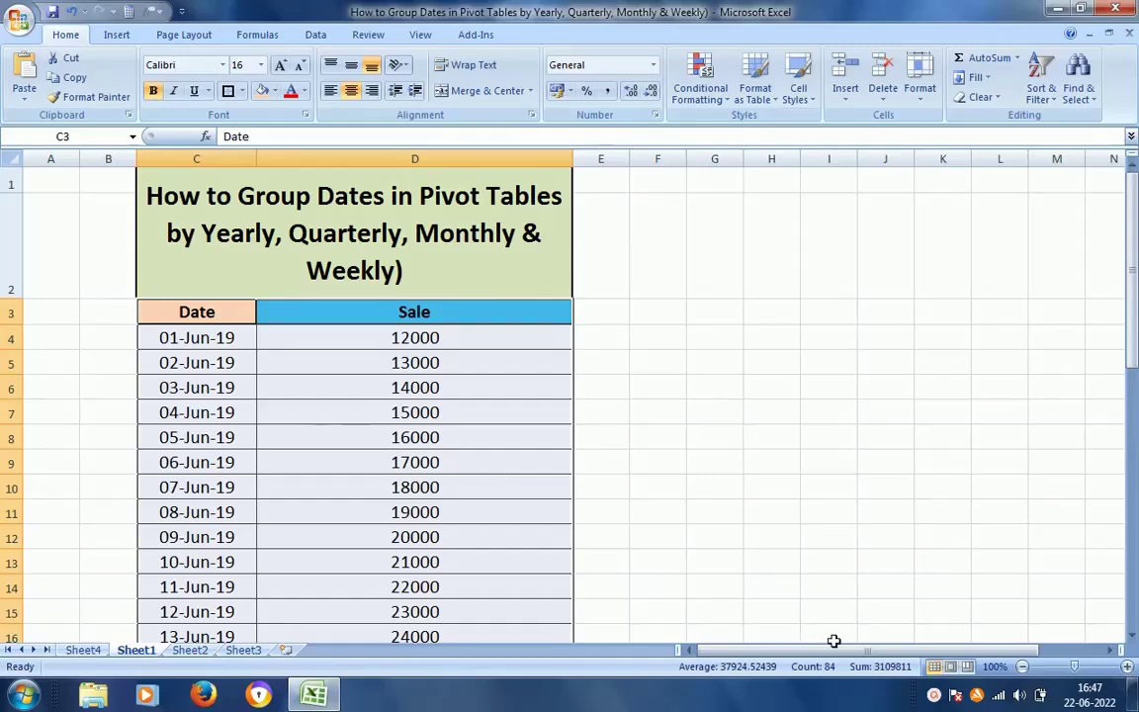
{"action": "left_click", "coordinate": [933, 694]}
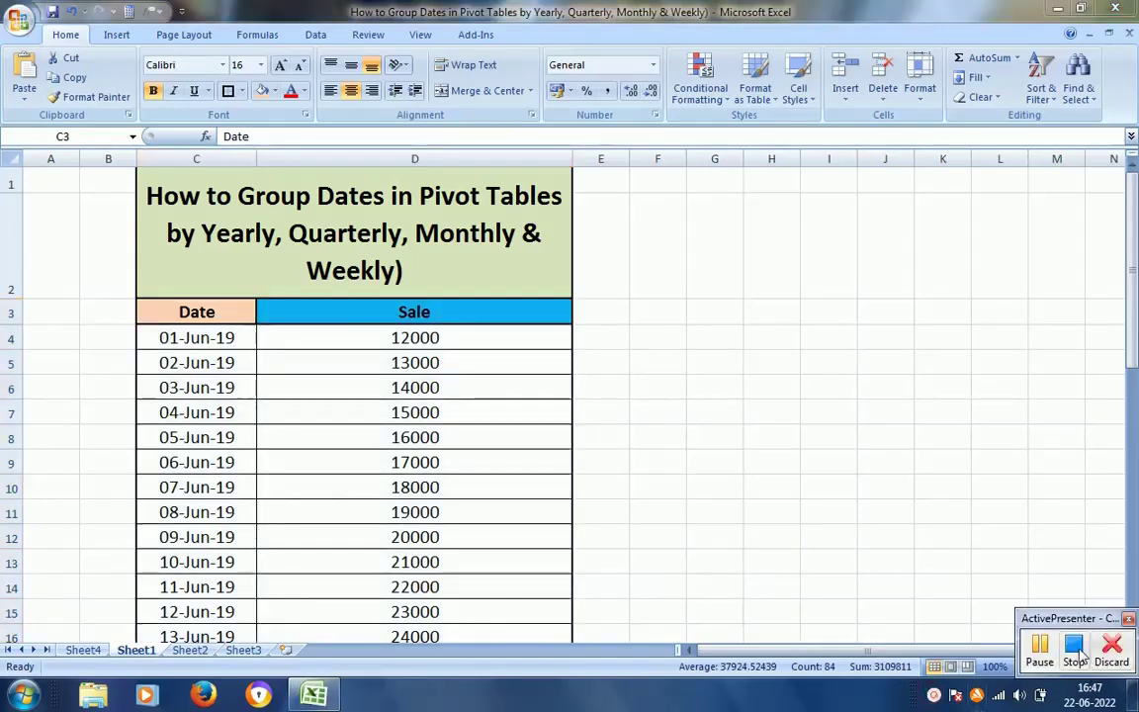